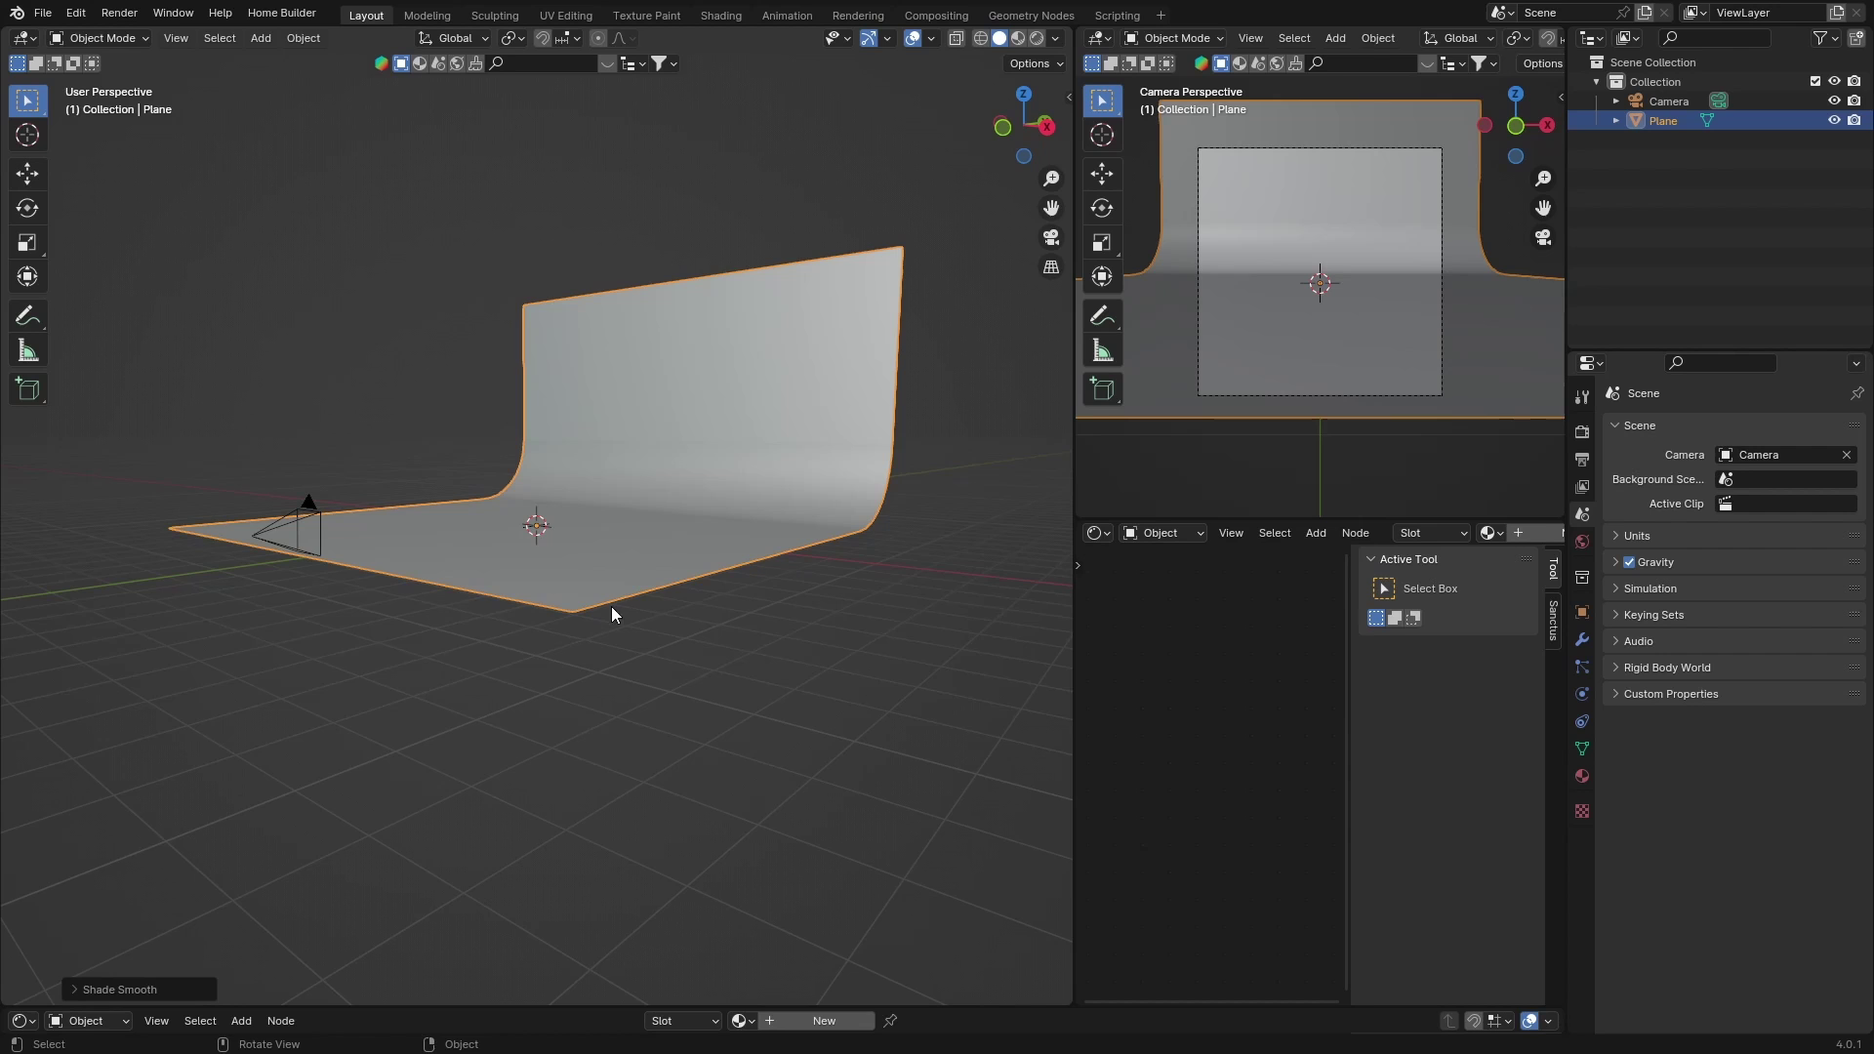
# Add a Mesh > Cube onto the curved studio backdrop with Shift+A
pyautogui.moveTo(520, 552)
pyautogui.mouseDown(button='middle')
pyautogui.moveTo(472, 628)
pyautogui.moveTo(607, 548)
pyautogui.moveTo(559, 600)
pyautogui.moveTo(484, 571)
pyautogui.moveTo(553, 550)
pyautogui.mouseUp(button='middle')
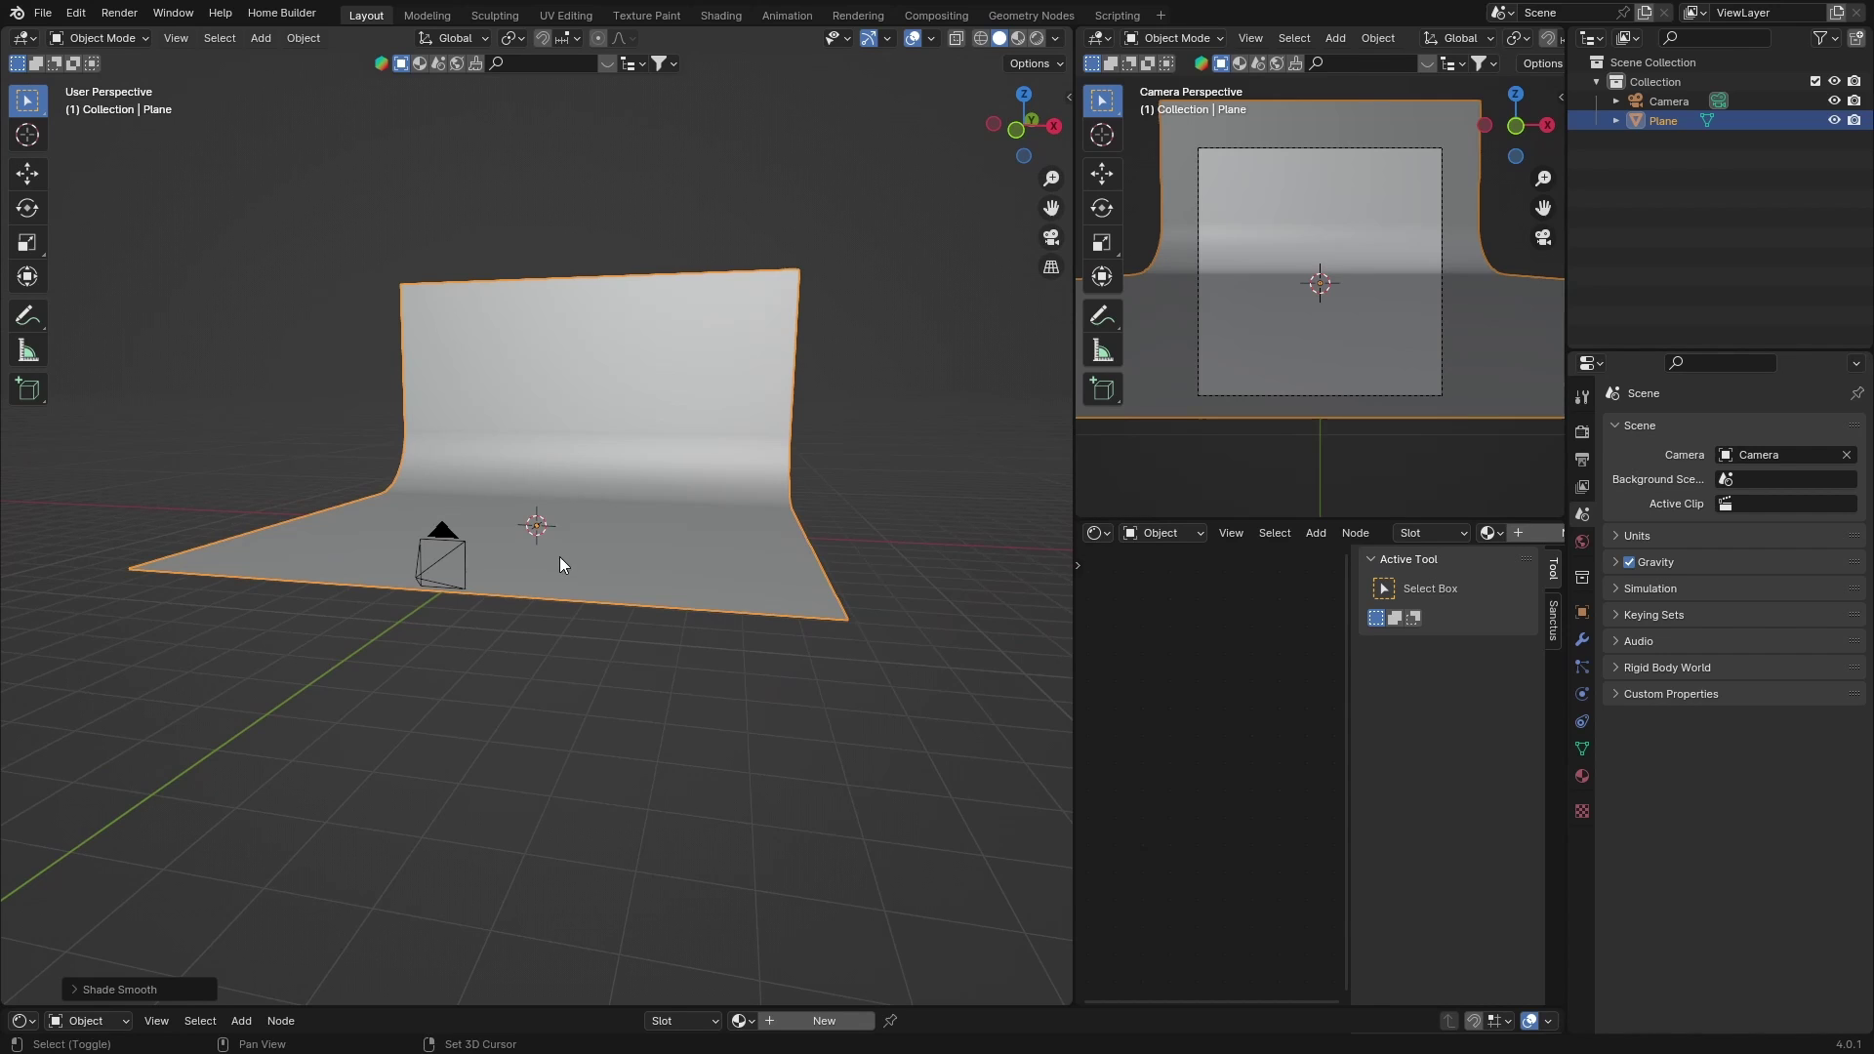
pyautogui.hotkey('shift', 'a')
pyautogui.moveTo(537, 556)
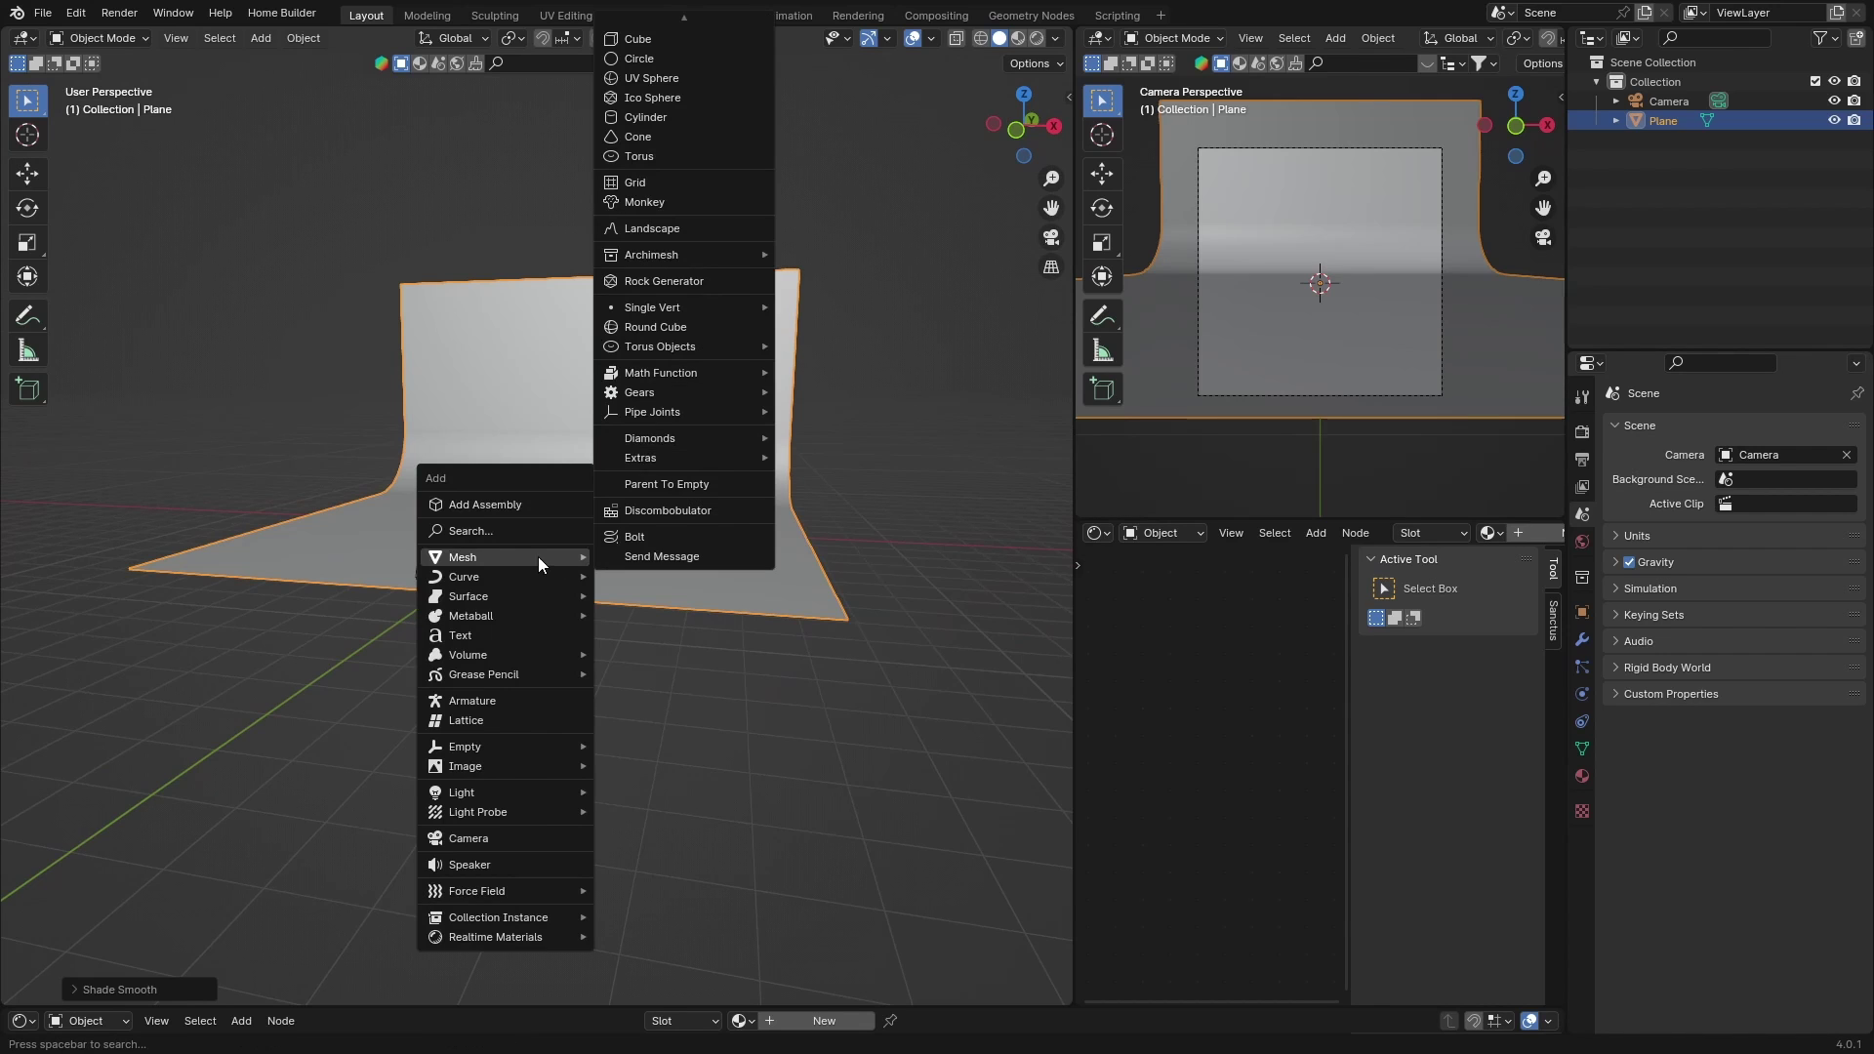
pyautogui.click(644, 44)
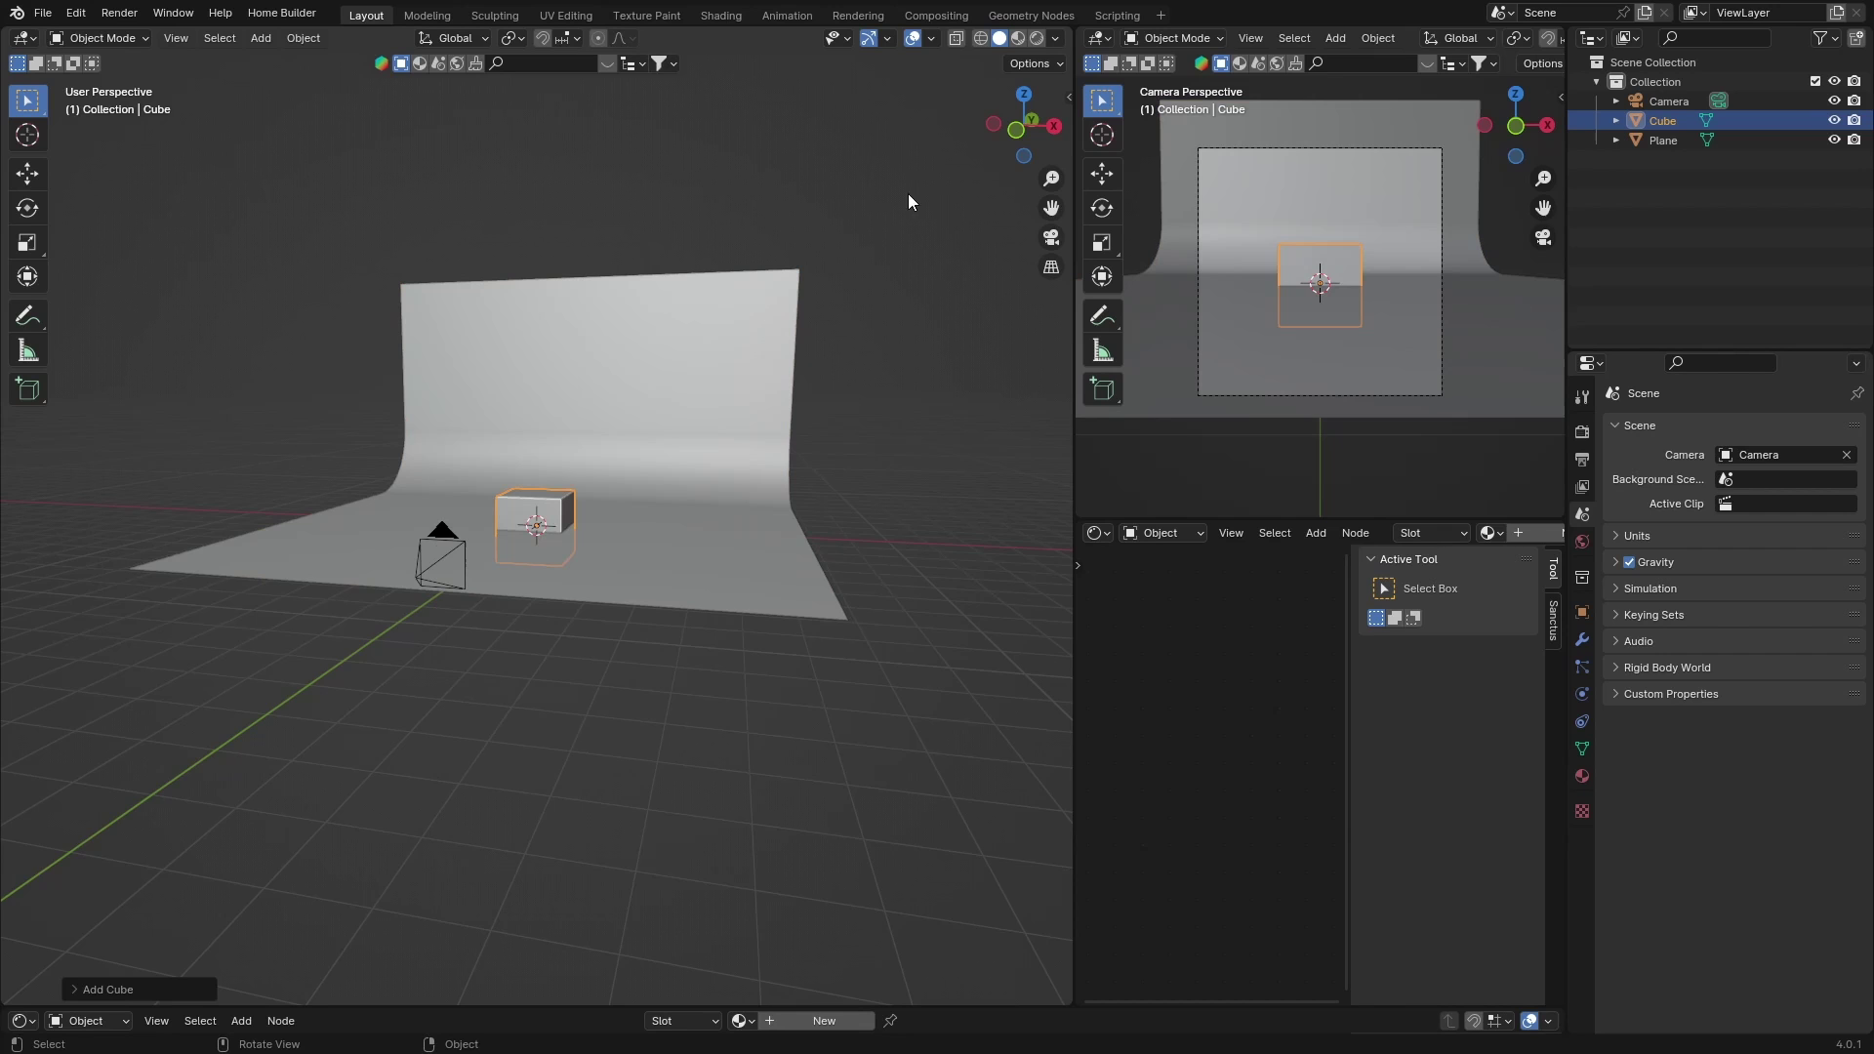
# Squash the cube along Y into a thin pane with the Scale tool
pyautogui.click(37, 241)
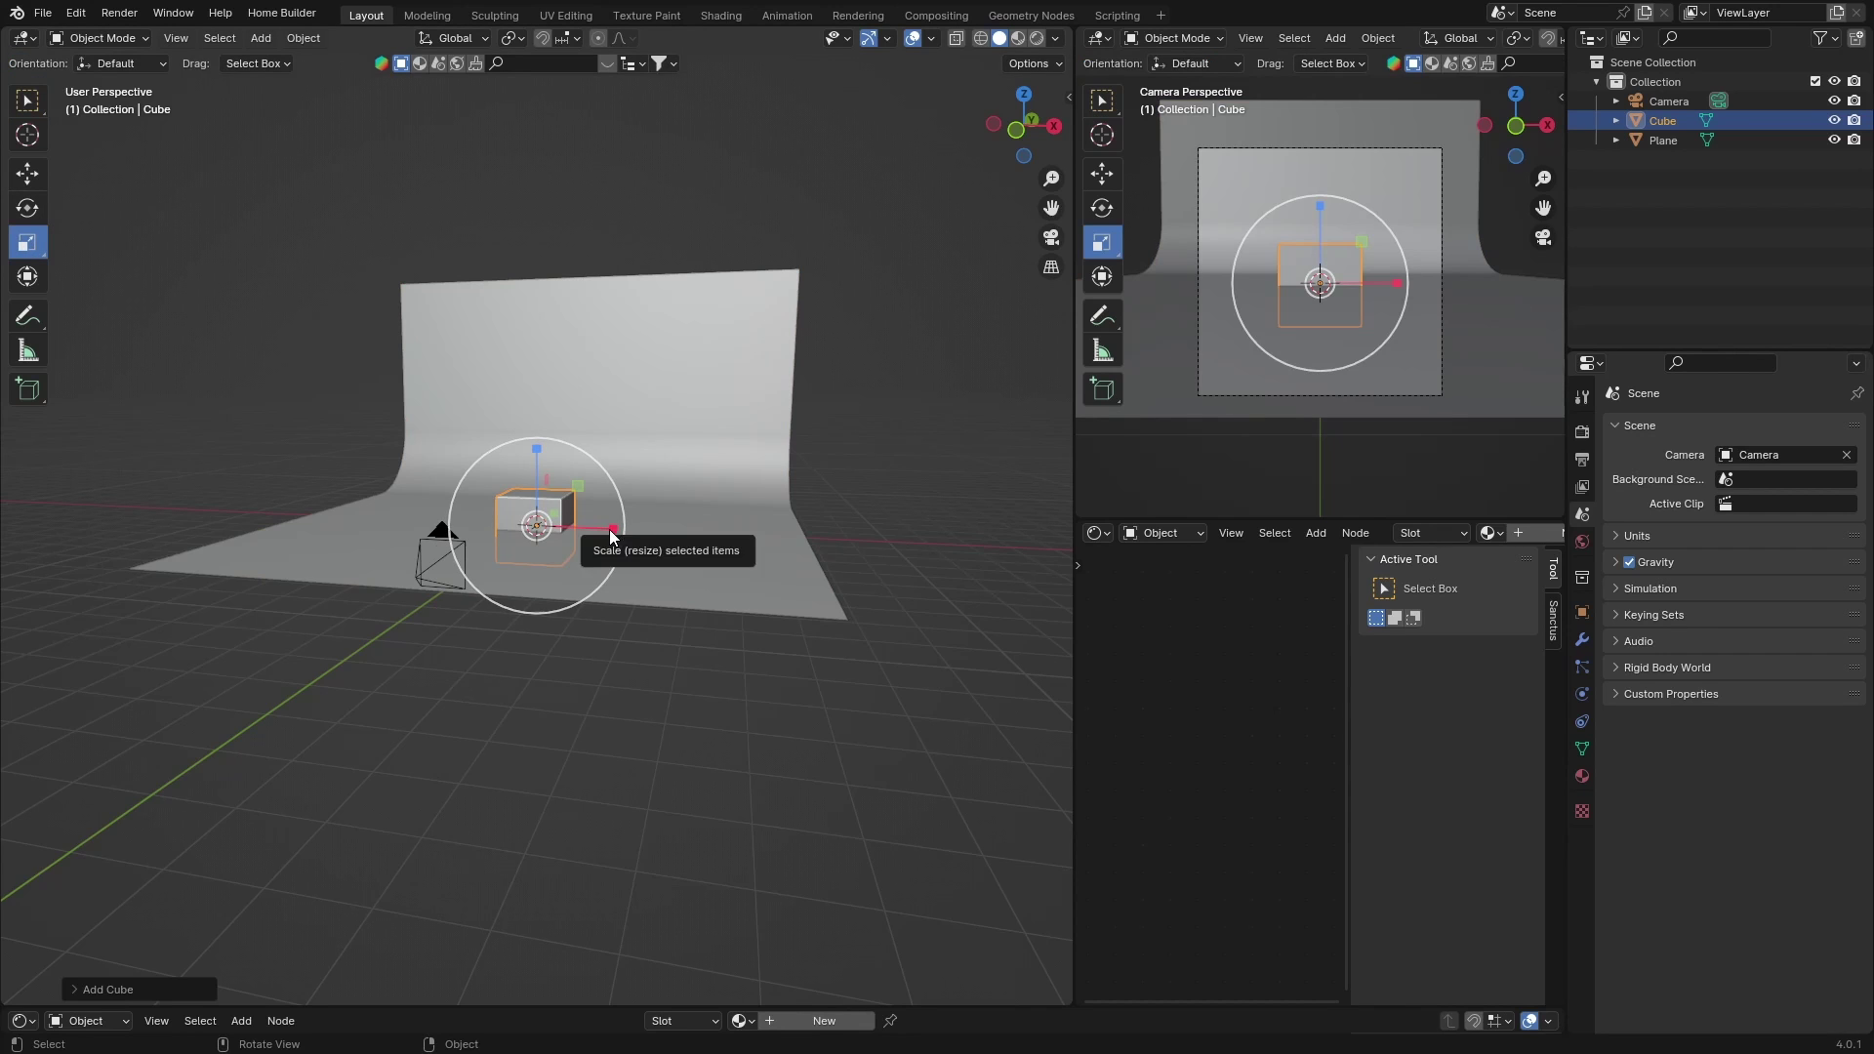
pyautogui.moveTo(599, 519); pyautogui.dragTo(484, 525, button='middle')
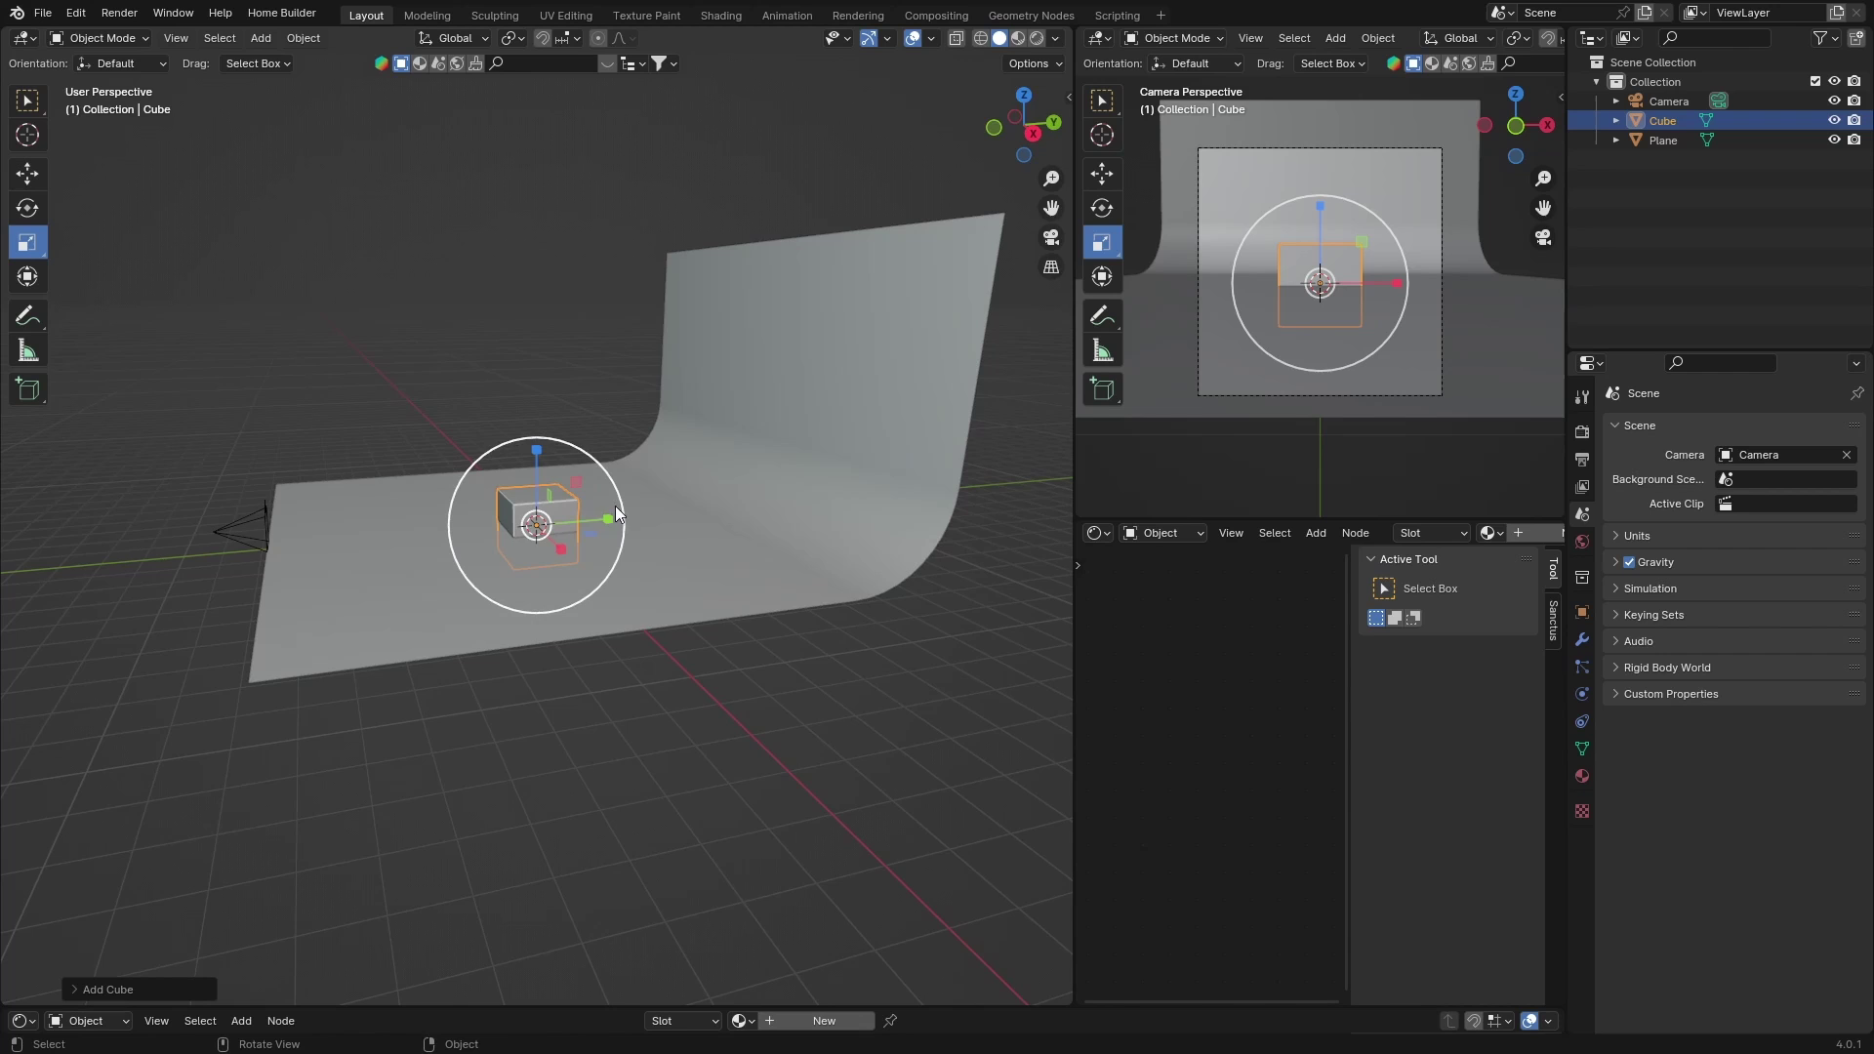
pyautogui.scroll(3, 613, 508)
pyautogui.moveTo(607, 521); pyautogui.dragTo(547, 528)
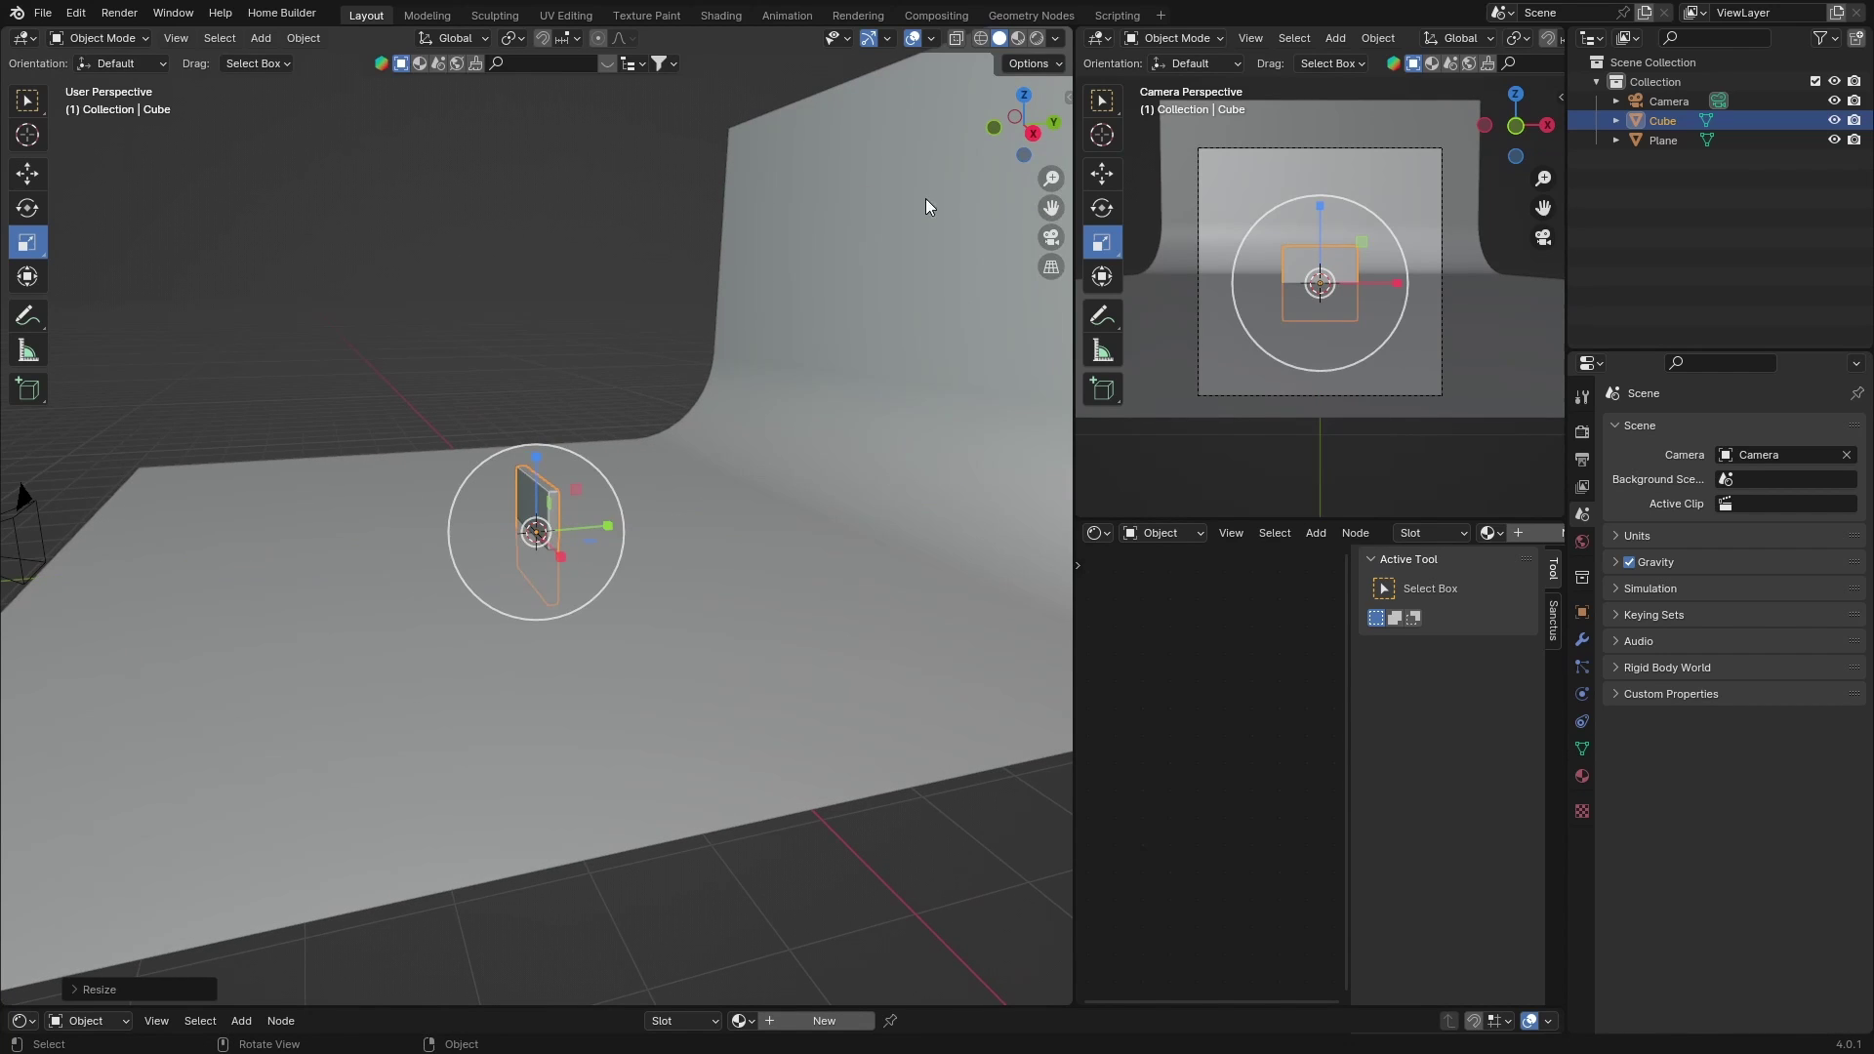
pyautogui.click(1032, 134)
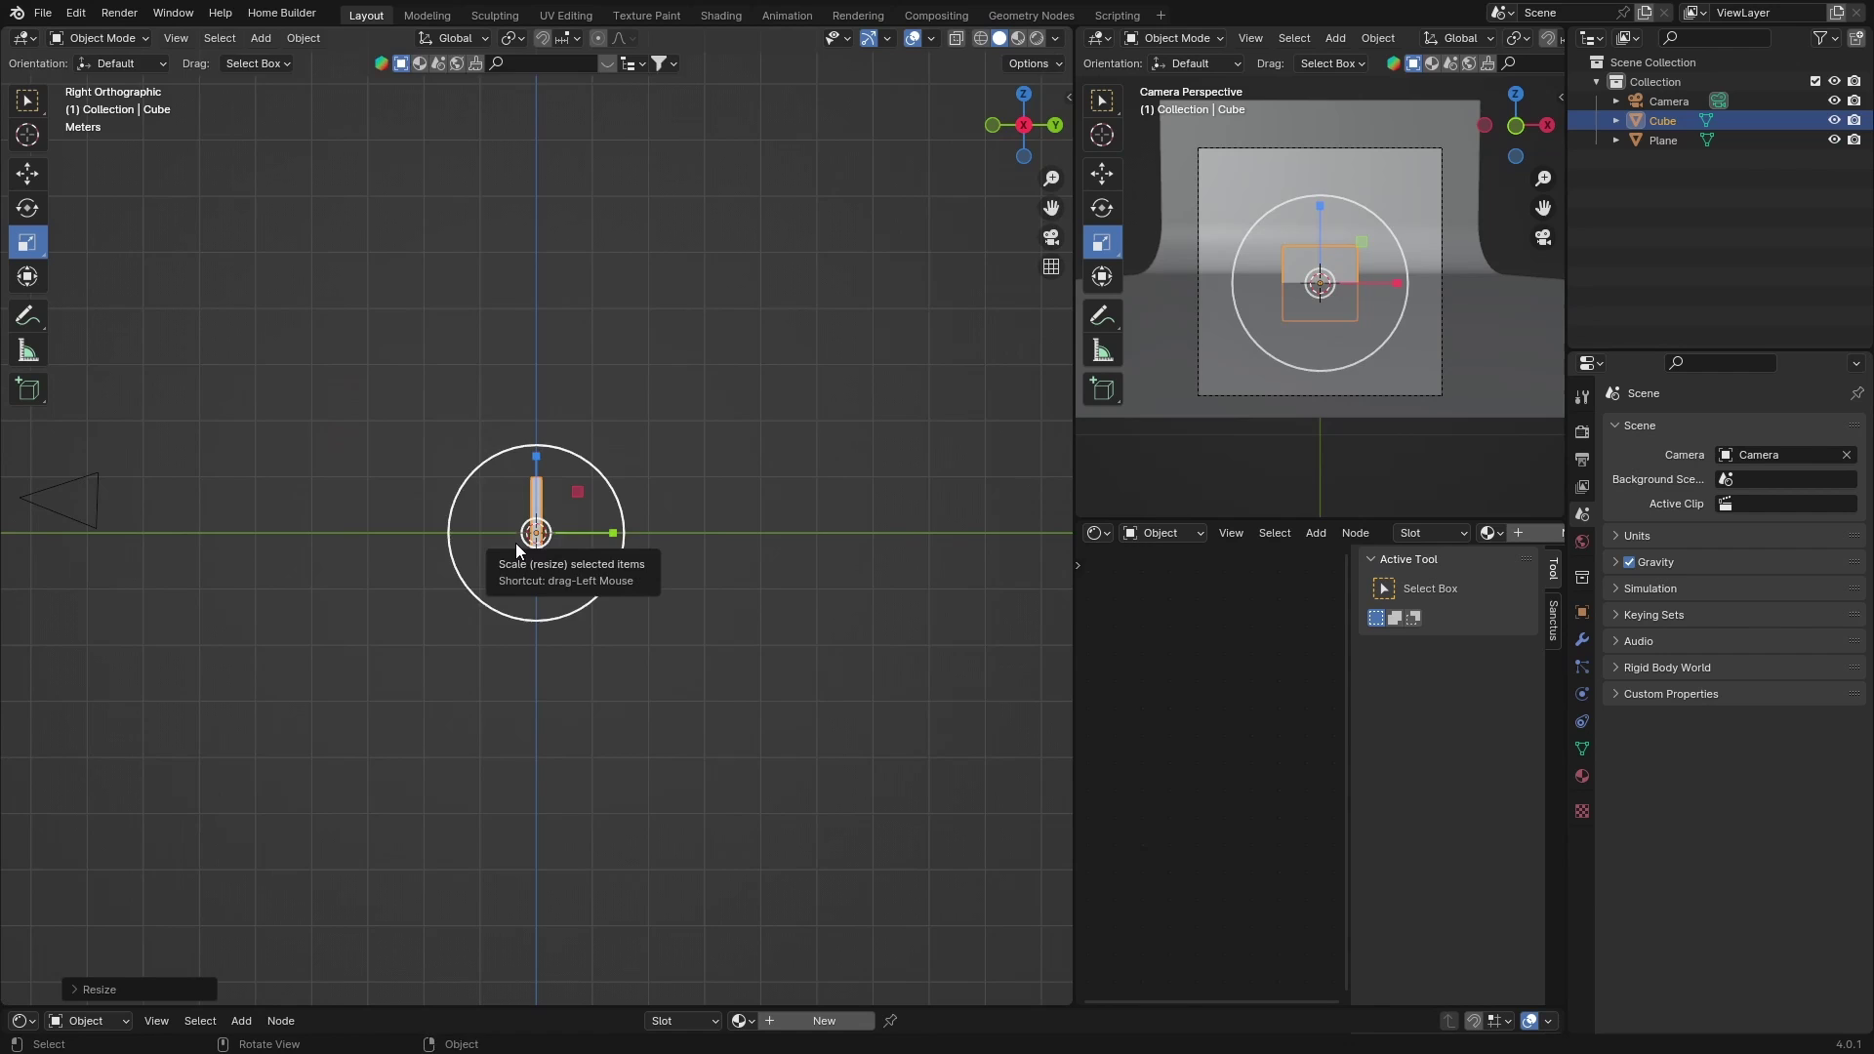
# Raise the pane straight up along Z, off the floor
pyautogui.press('g')
pyautogui.press('z')
pyautogui.click(516, 458)
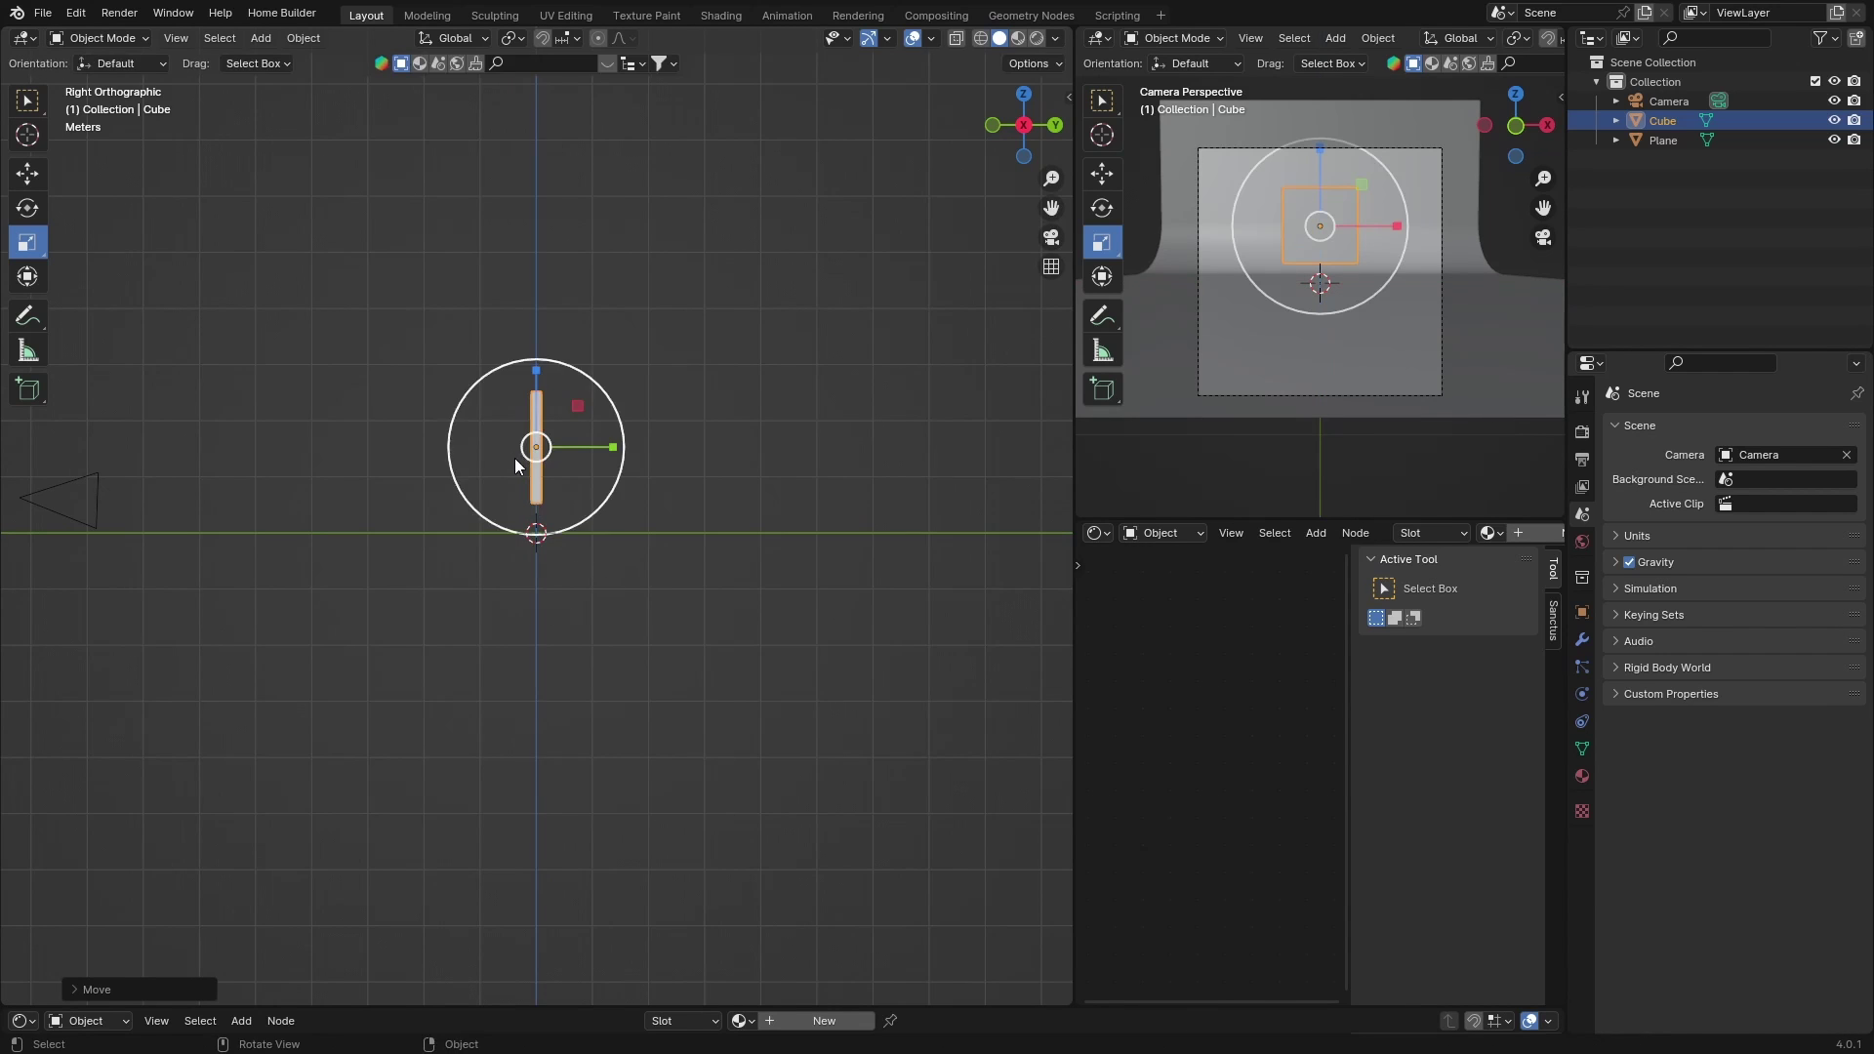
pyautogui.moveTo(513, 459); pyautogui.dragTo(560, 492, button='middle')
pyautogui.scroll(4, 559, 493)
pyautogui.scroll(1, 560, 494)
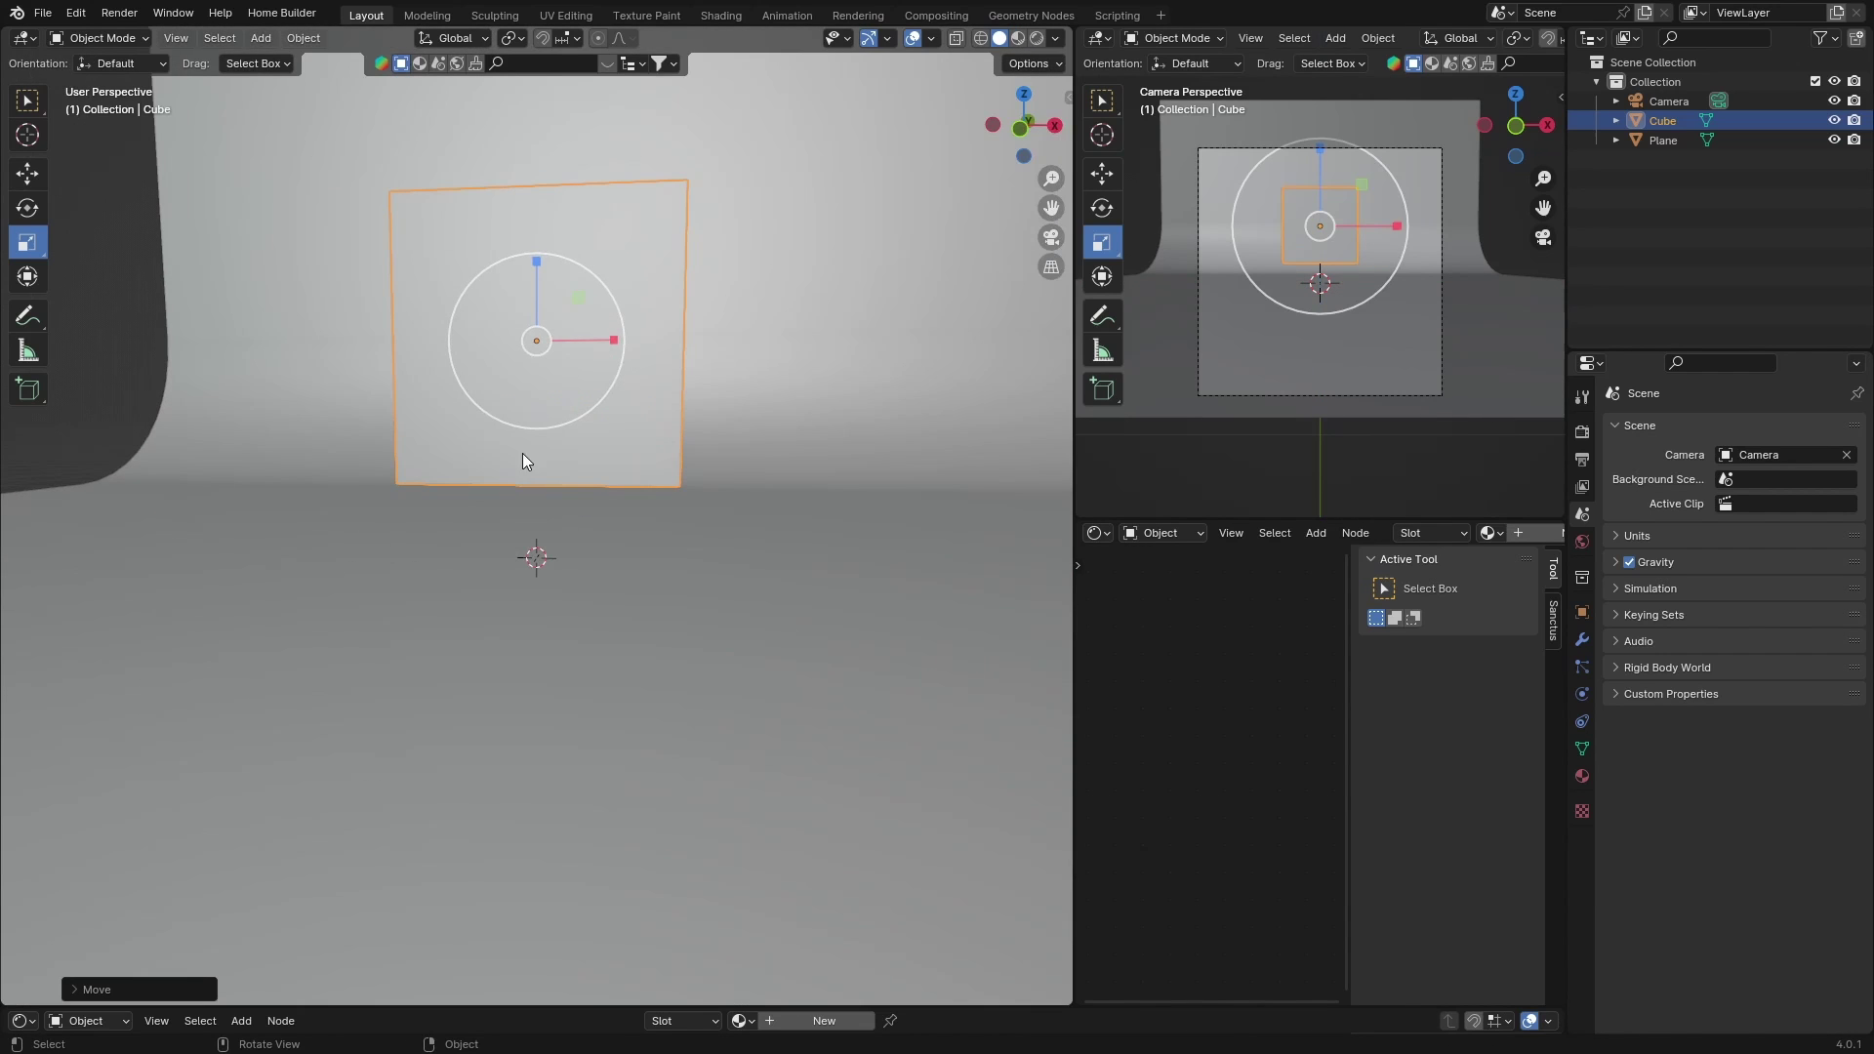
pyautogui.scroll(-4, 765, 383)
pyautogui.moveTo(765, 382); pyautogui.dragTo(728, 393, button='middle')
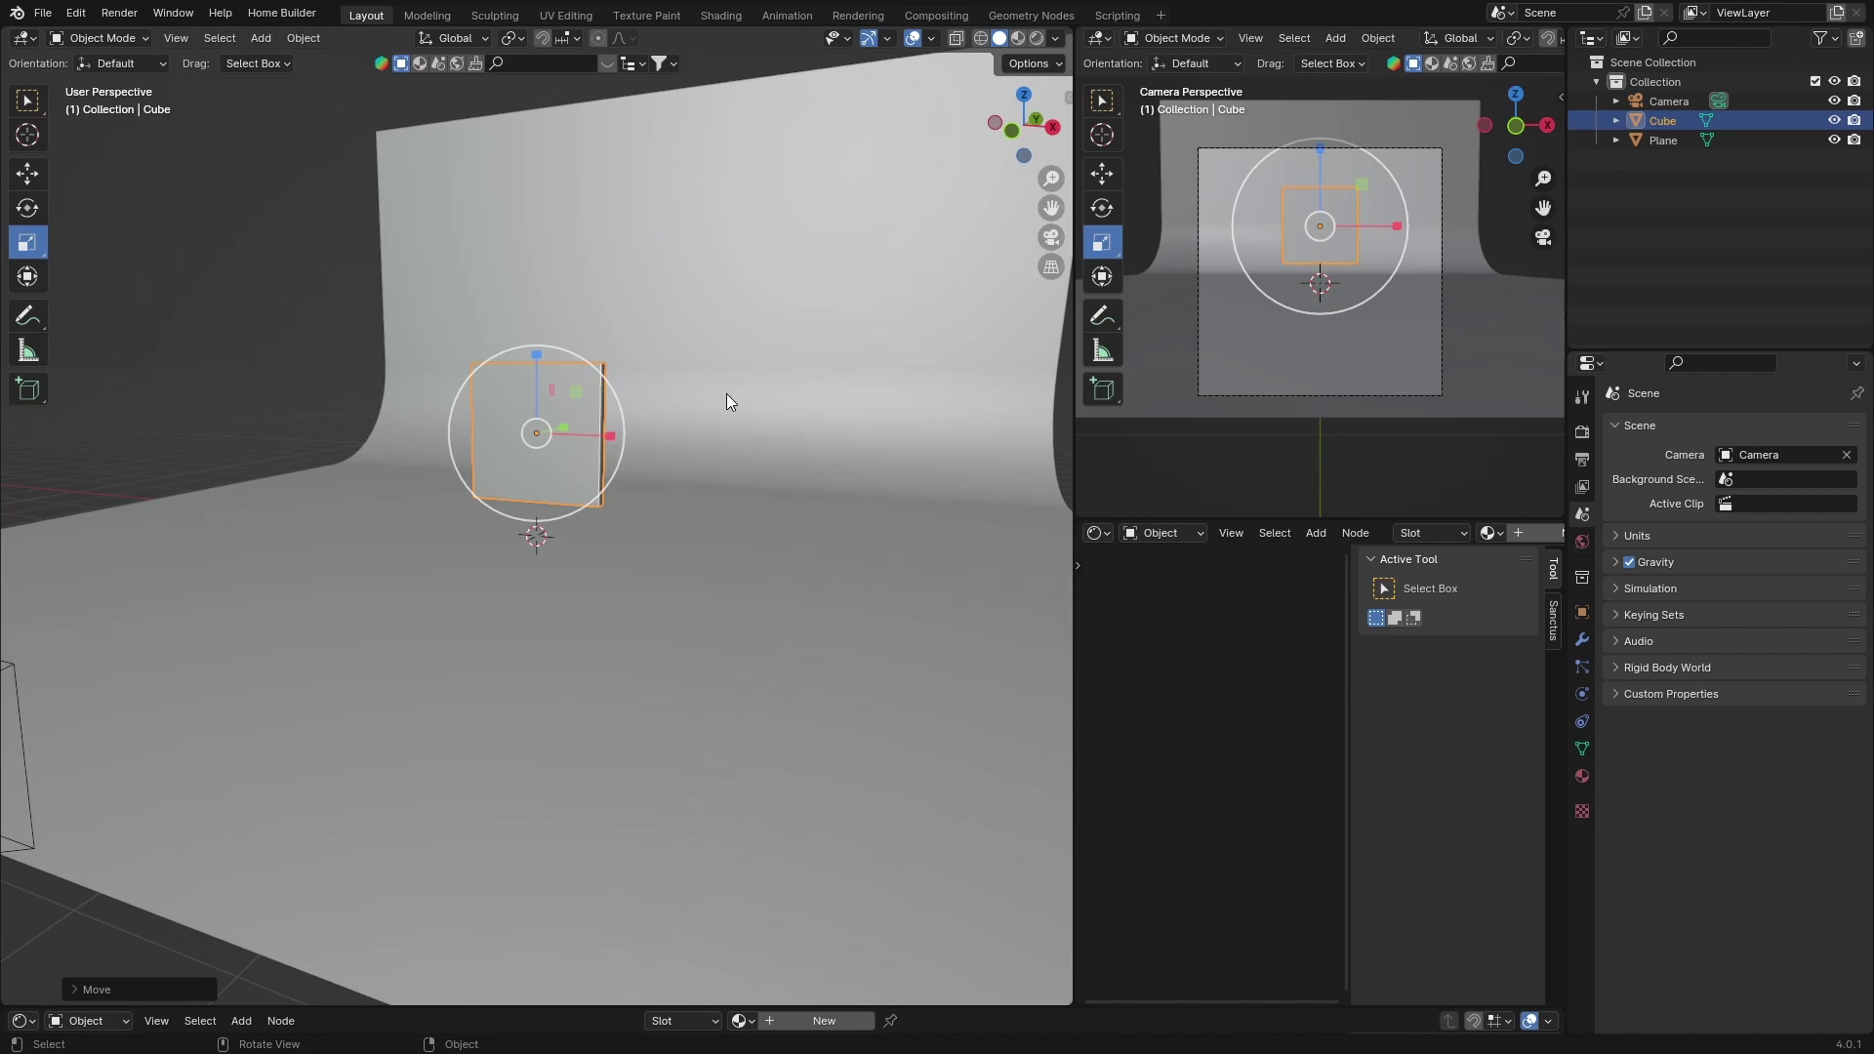
# Scale the pane up uniformly by about 1.3, then check it from the side and reselect it
pyautogui.press('s')
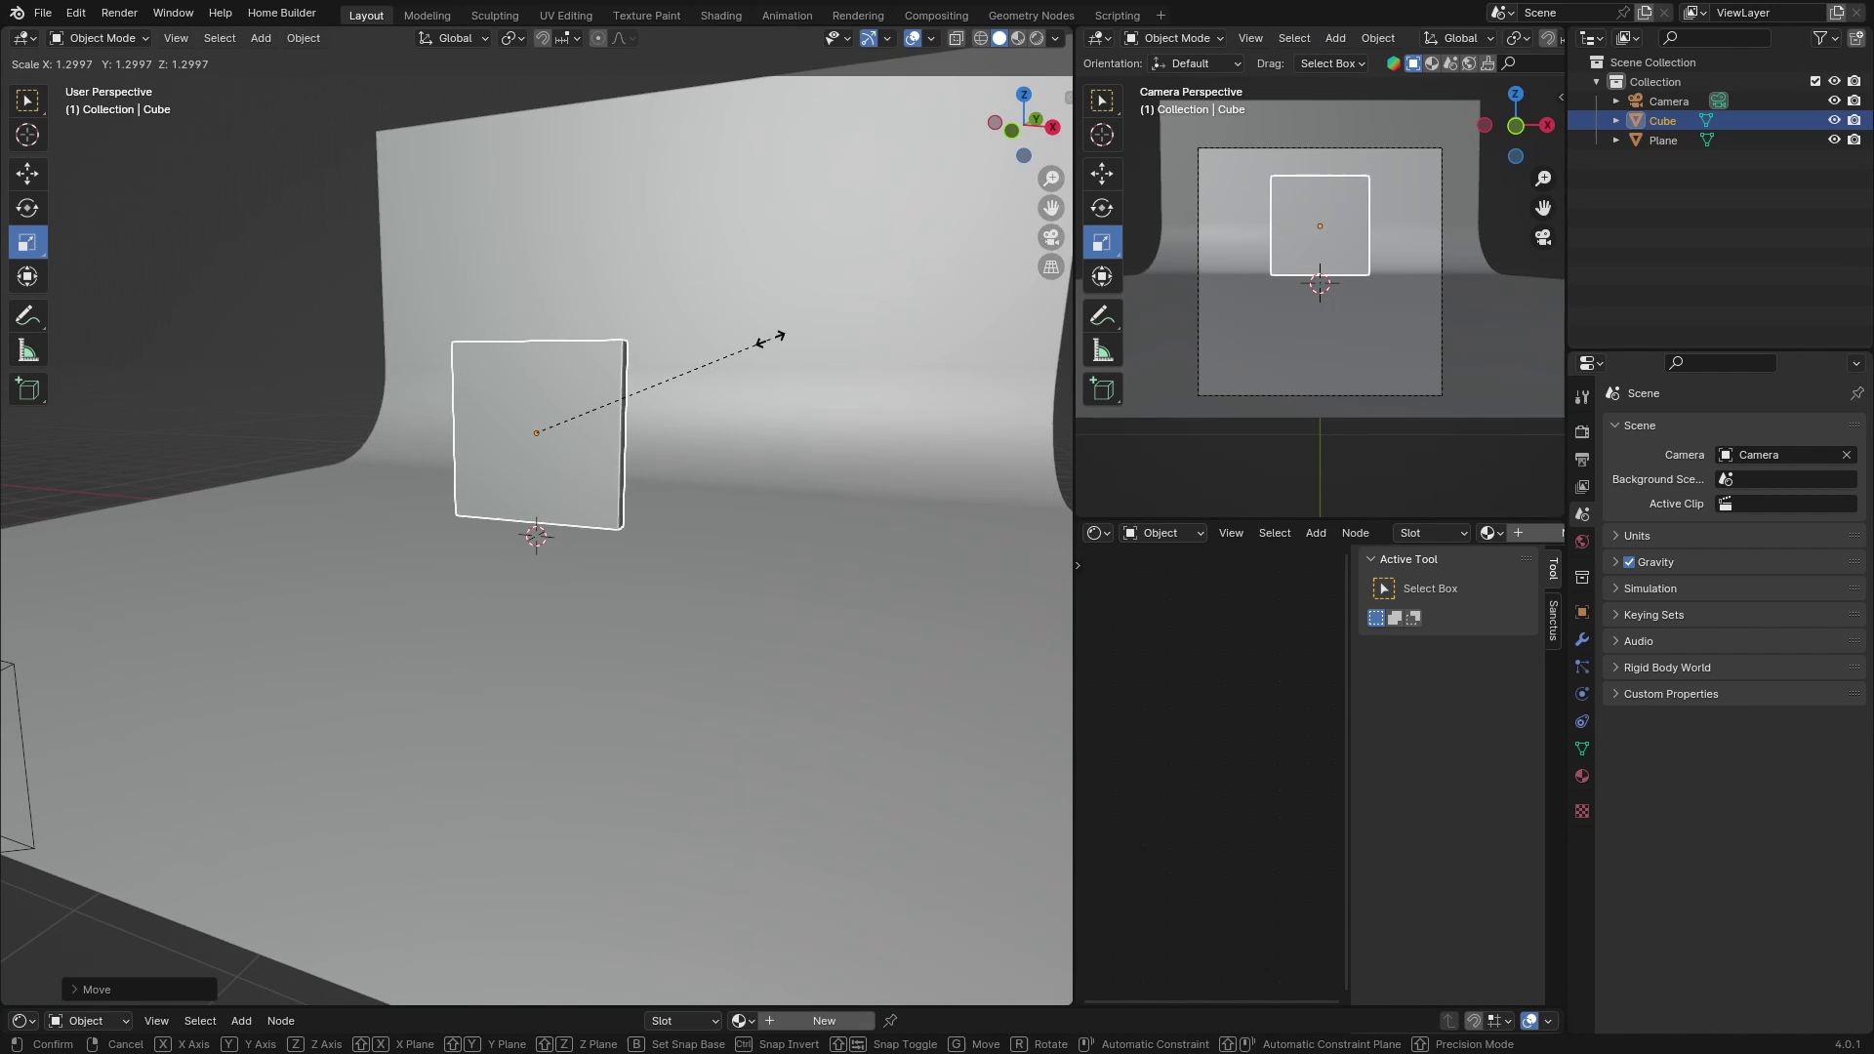
pyautogui.click(776, 334)
pyautogui.click(268, 337)
pyautogui.moveTo(268, 338); pyautogui.dragTo(565, 538, button='middle')
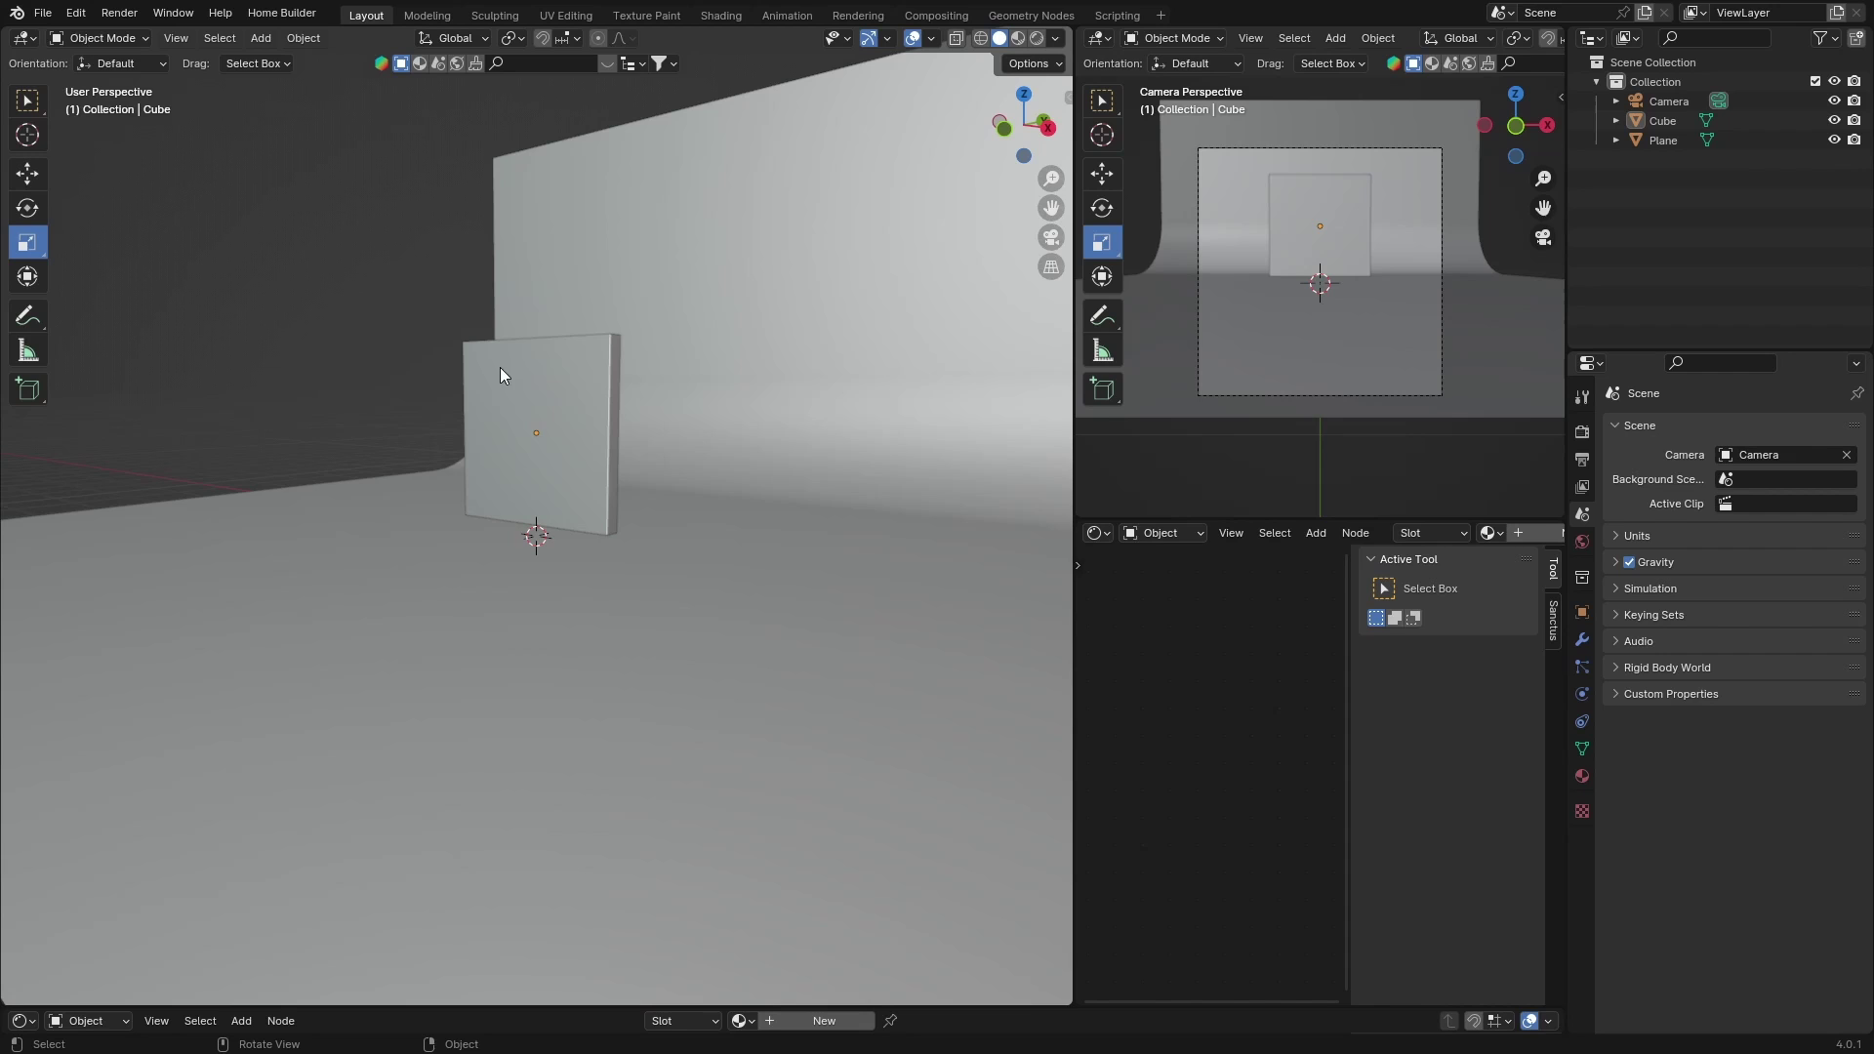
pyautogui.click(519, 393)
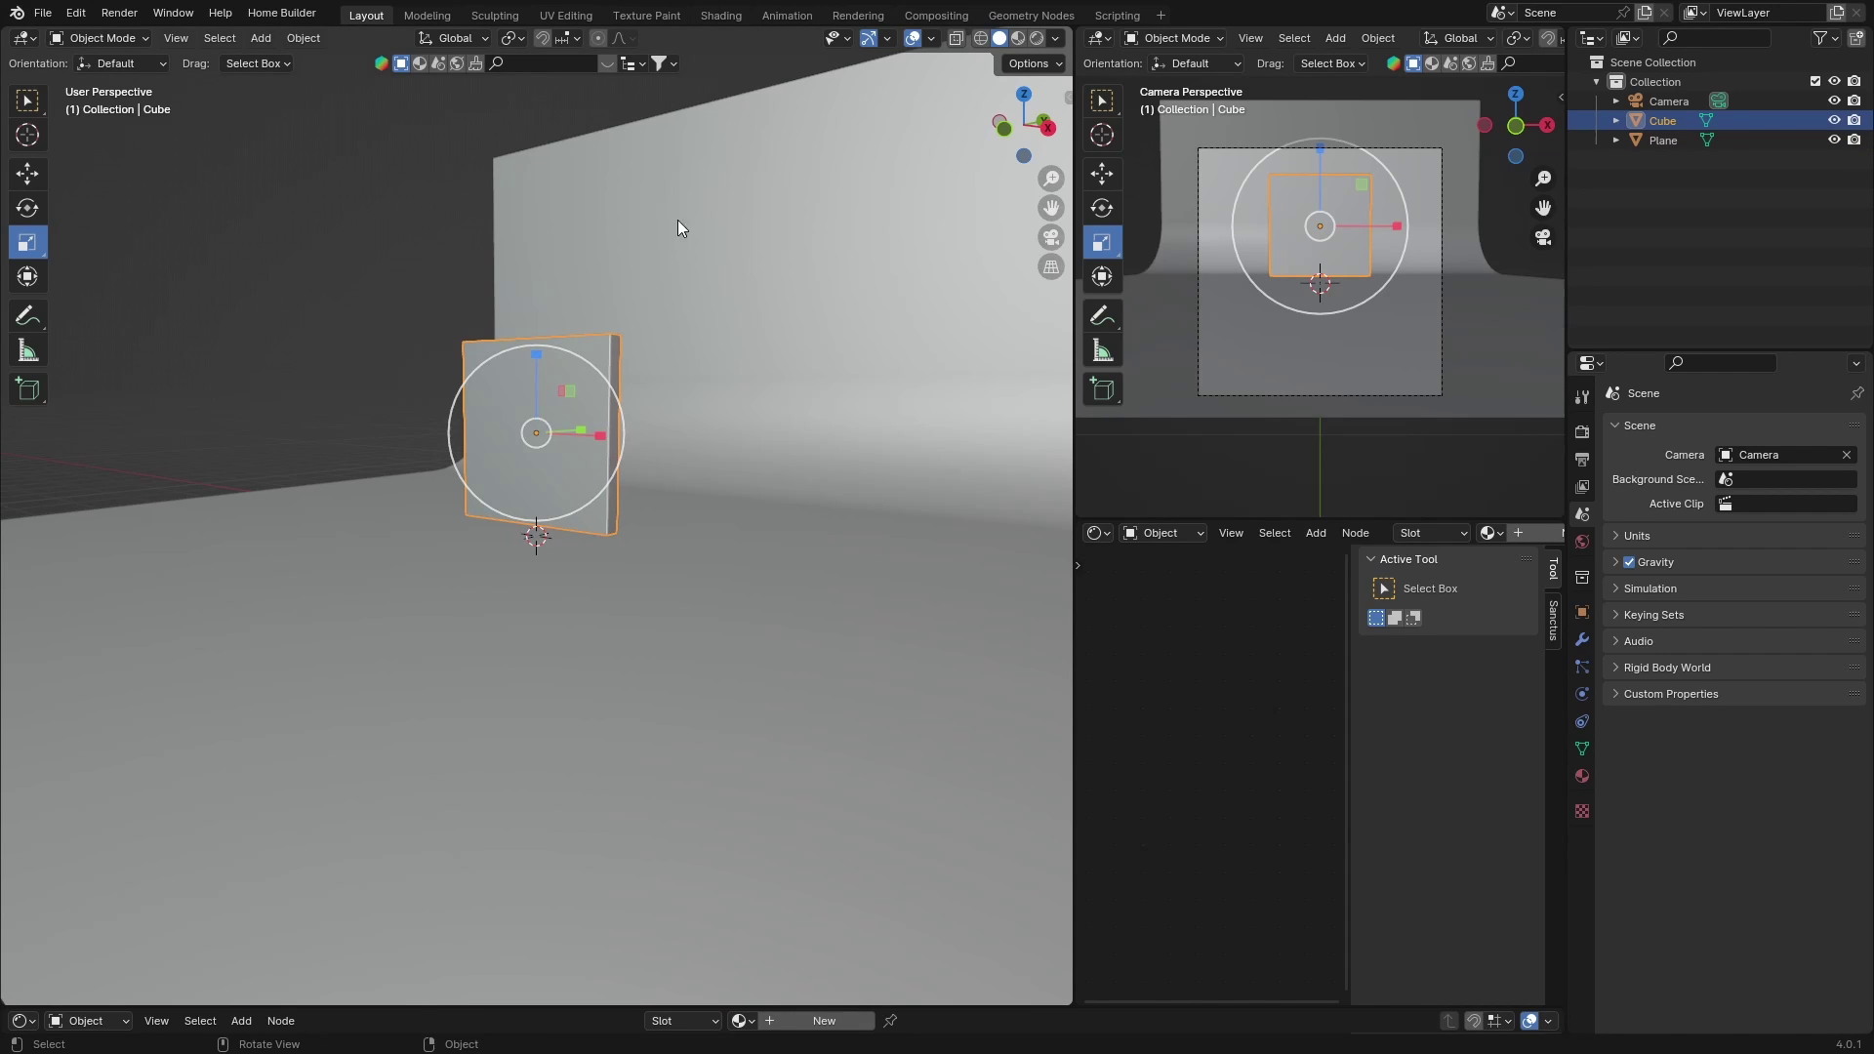
# Create a new material for the pane in the Shading workspace and view through the camera
pyautogui.click(715, 16)
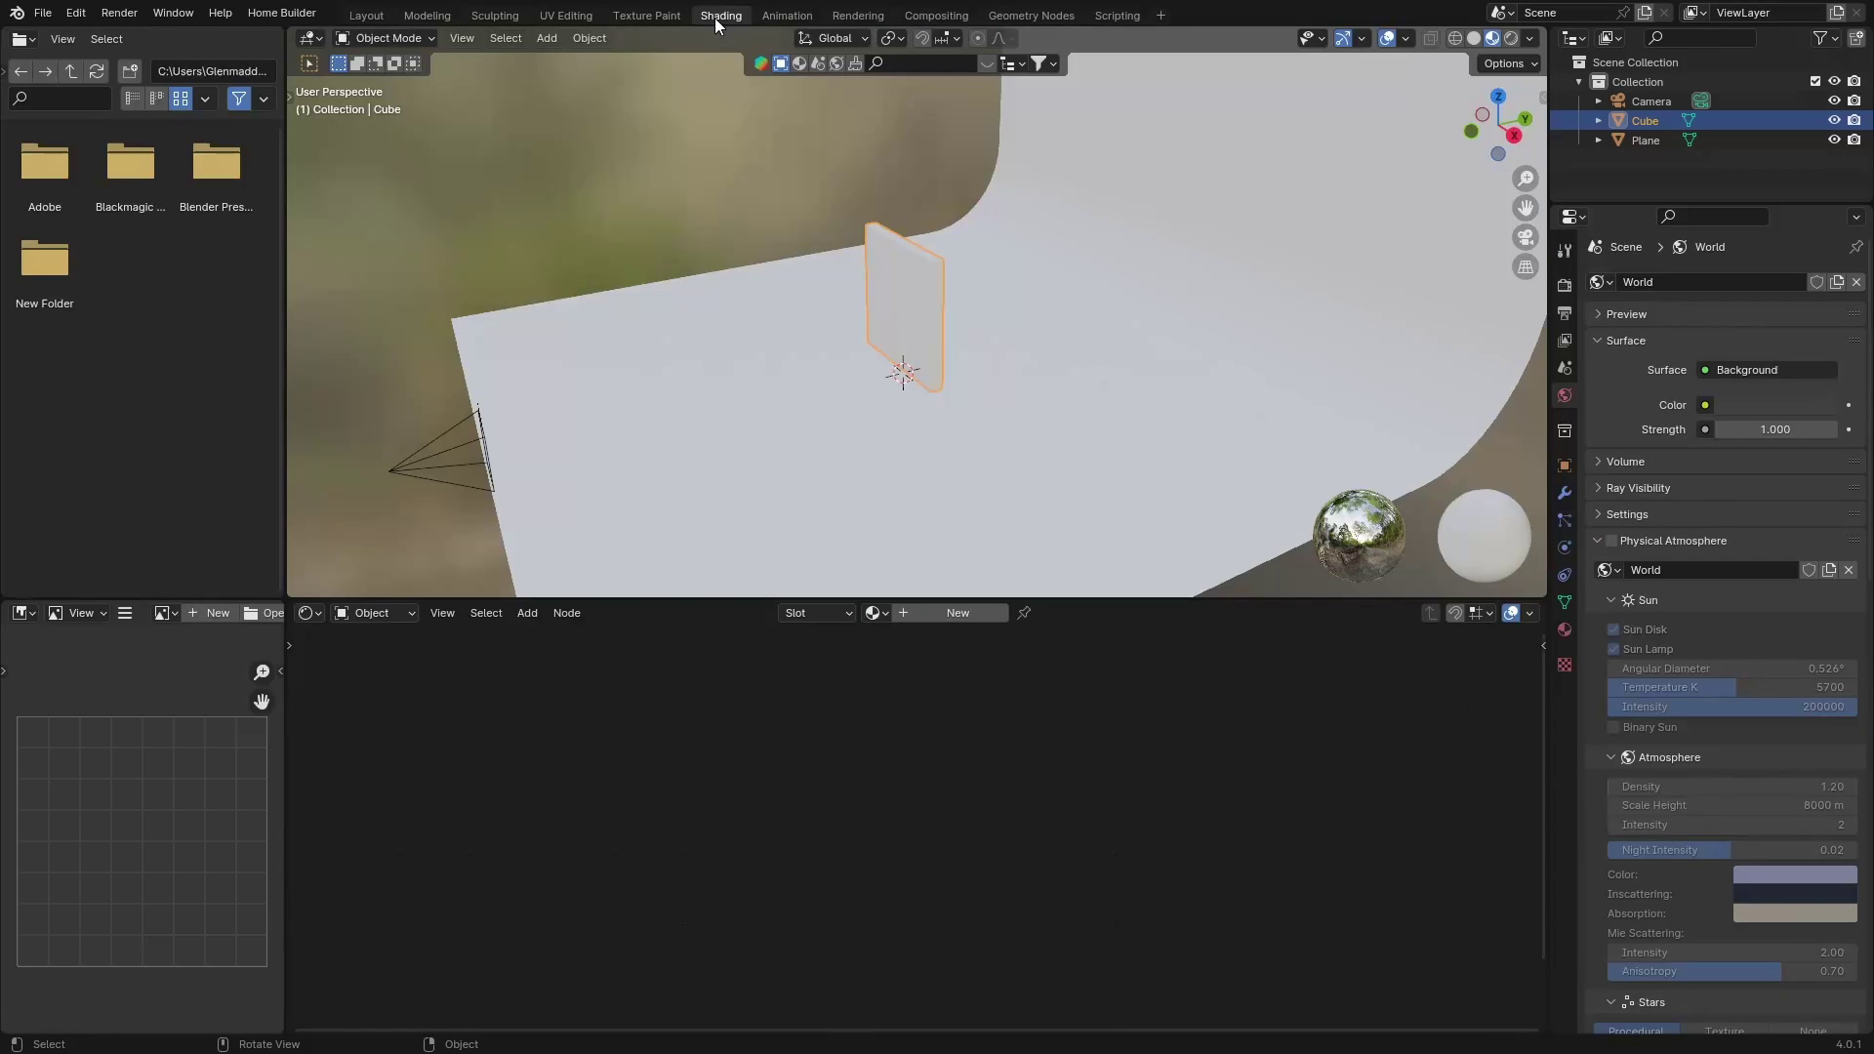
pyautogui.click(962, 618)
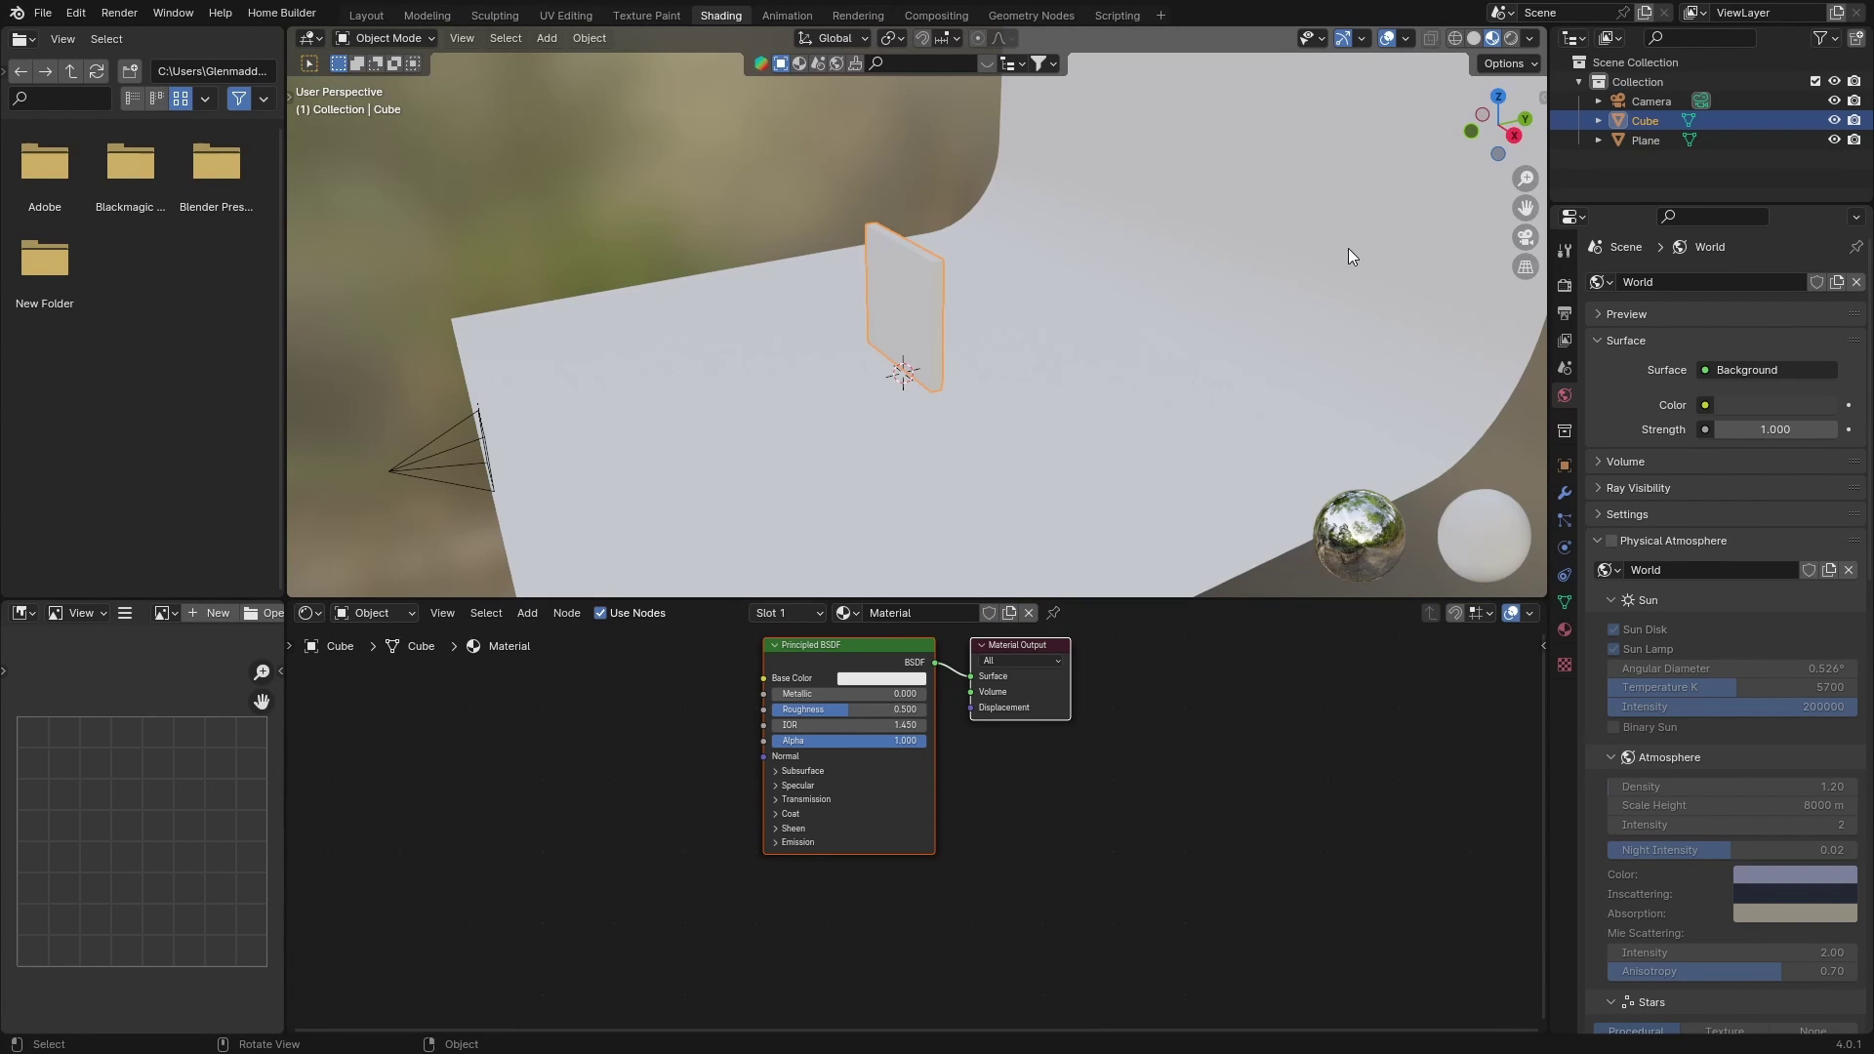
pyautogui.click(1525, 239)
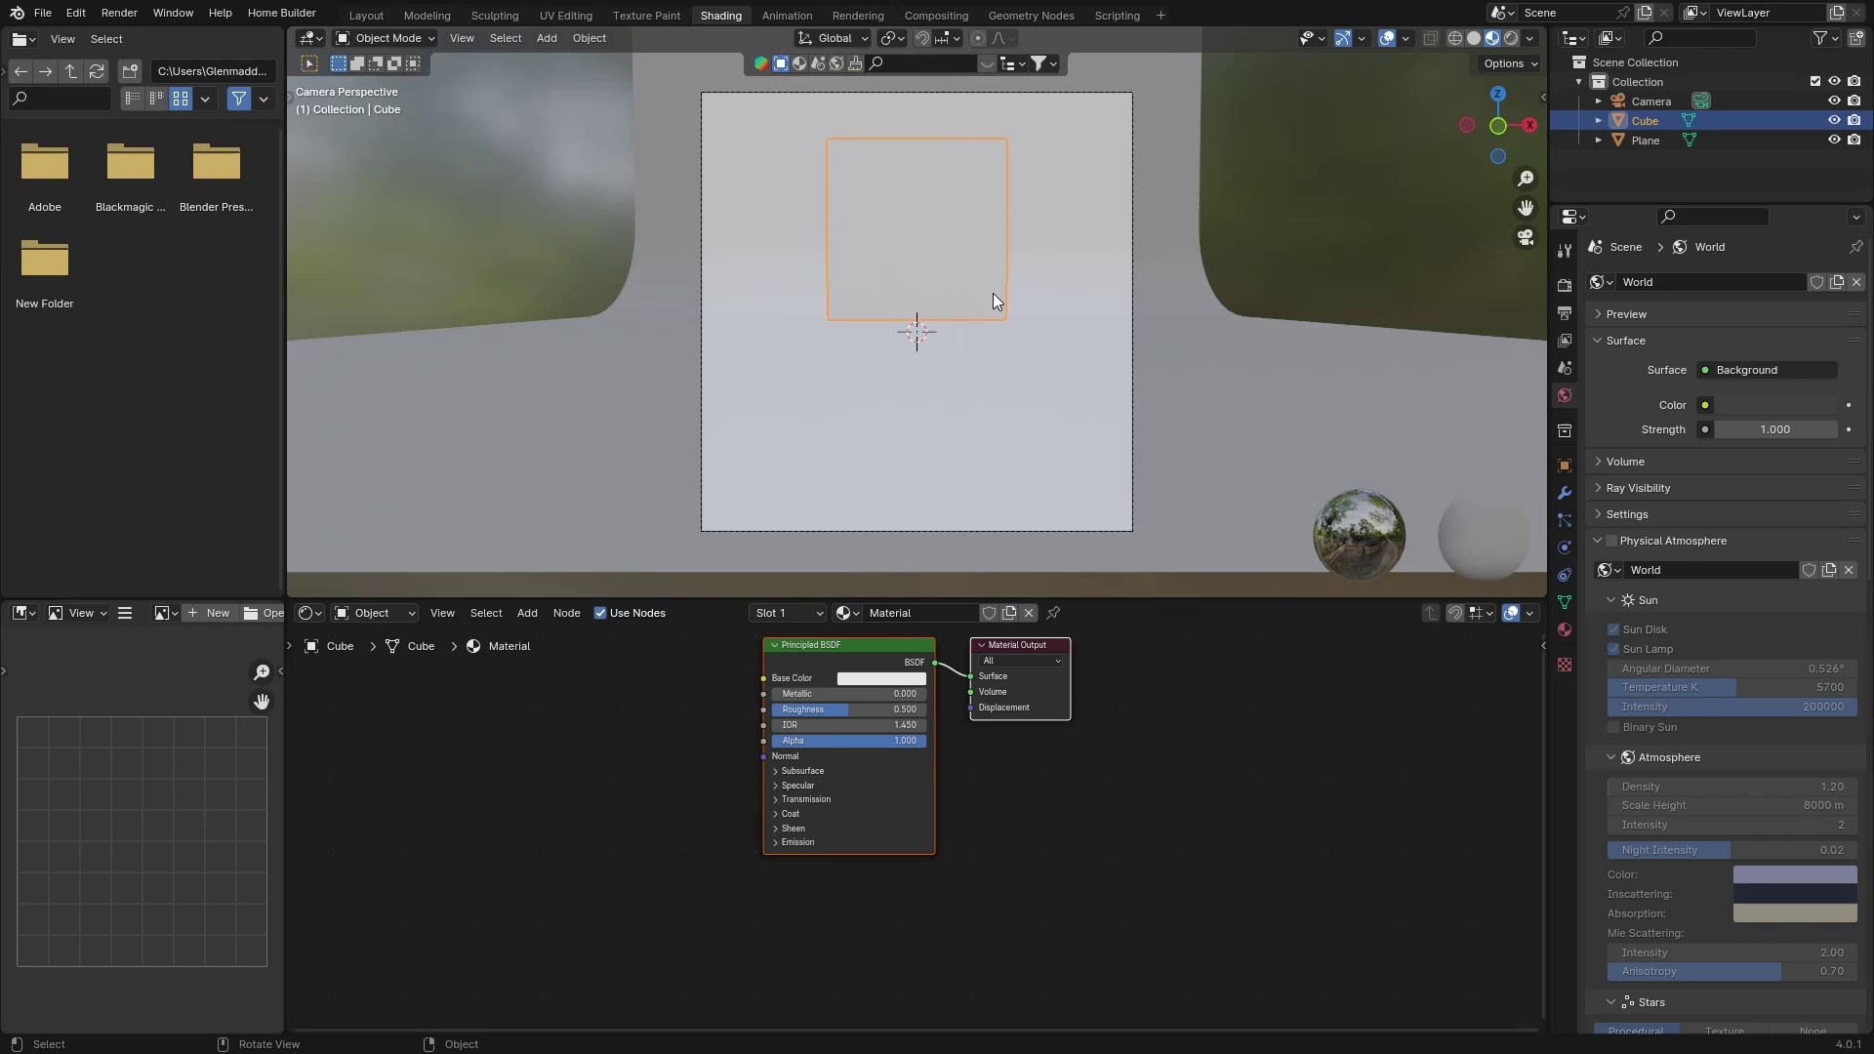
# Set the viewport to Rendered shading, lit by an HDRI instead of Scene World
pyautogui.click(1474, 39)
pyautogui.click(1493, 38)
pyautogui.click(1503, 39)
pyautogui.click(1503, 39)
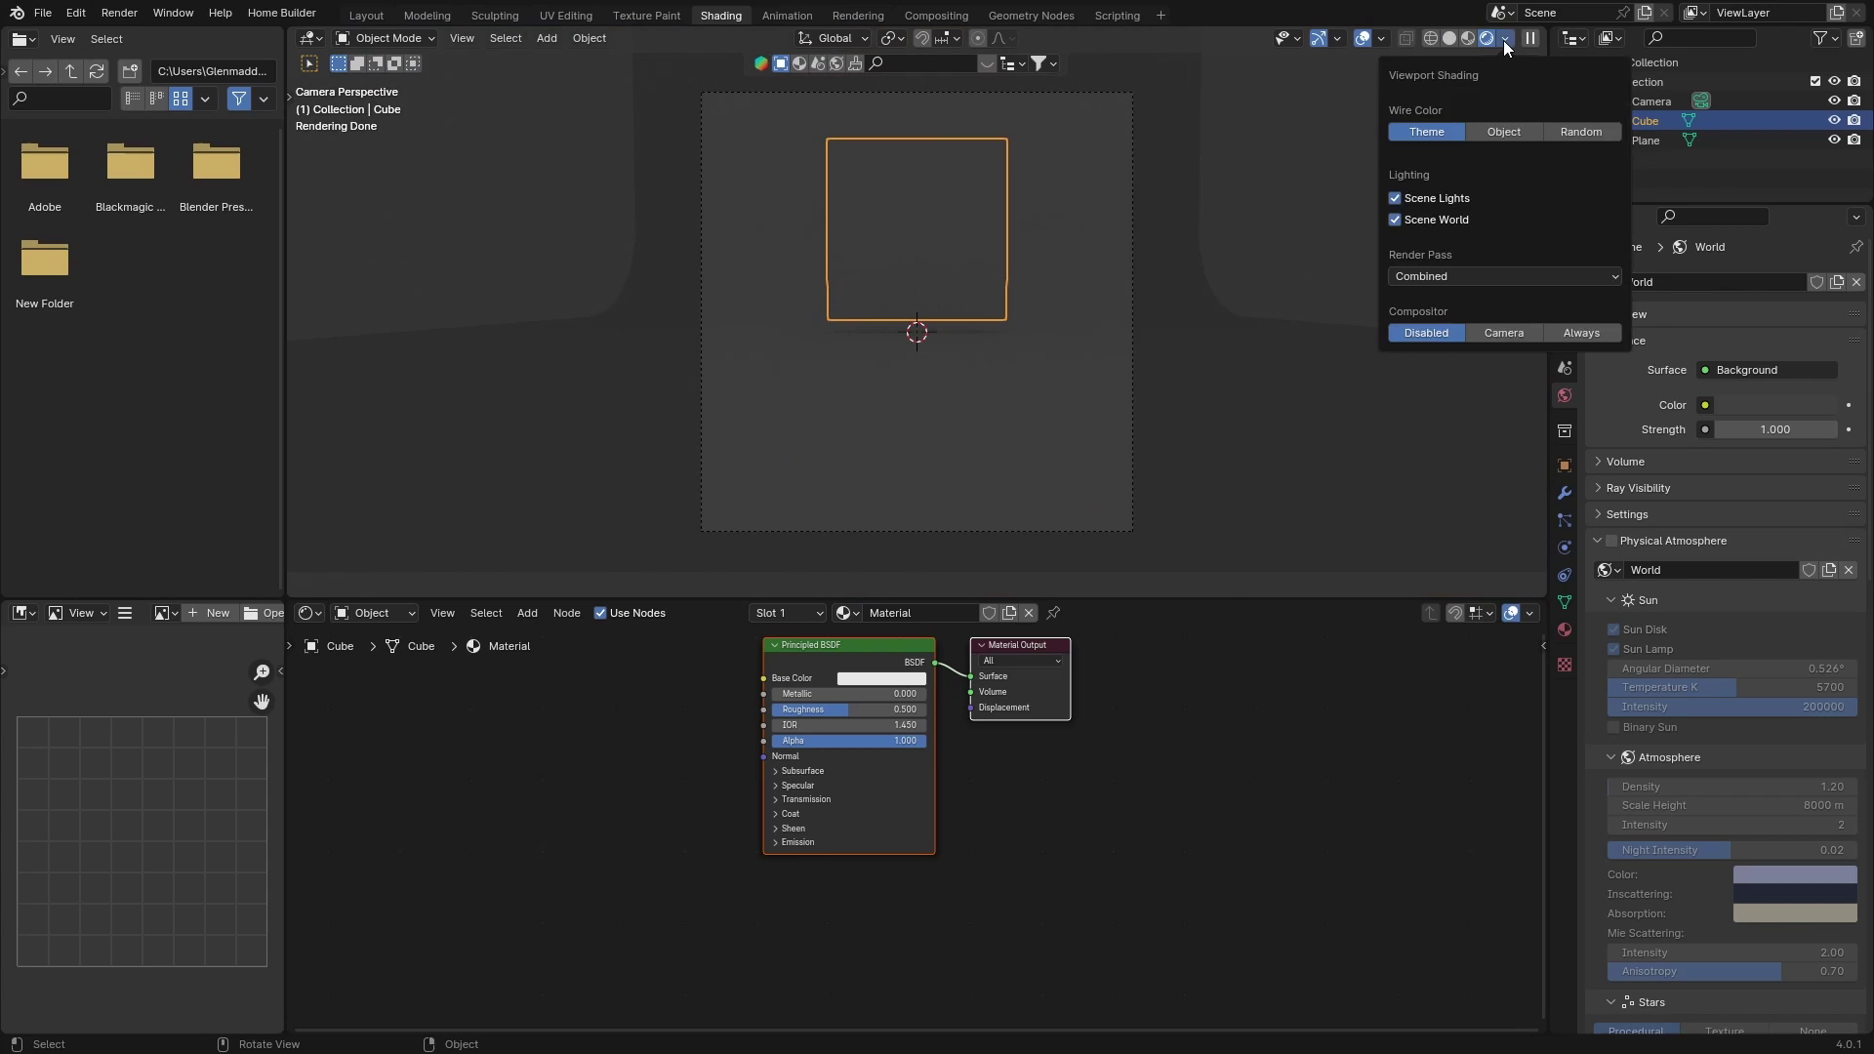
pyautogui.click(1395, 220)
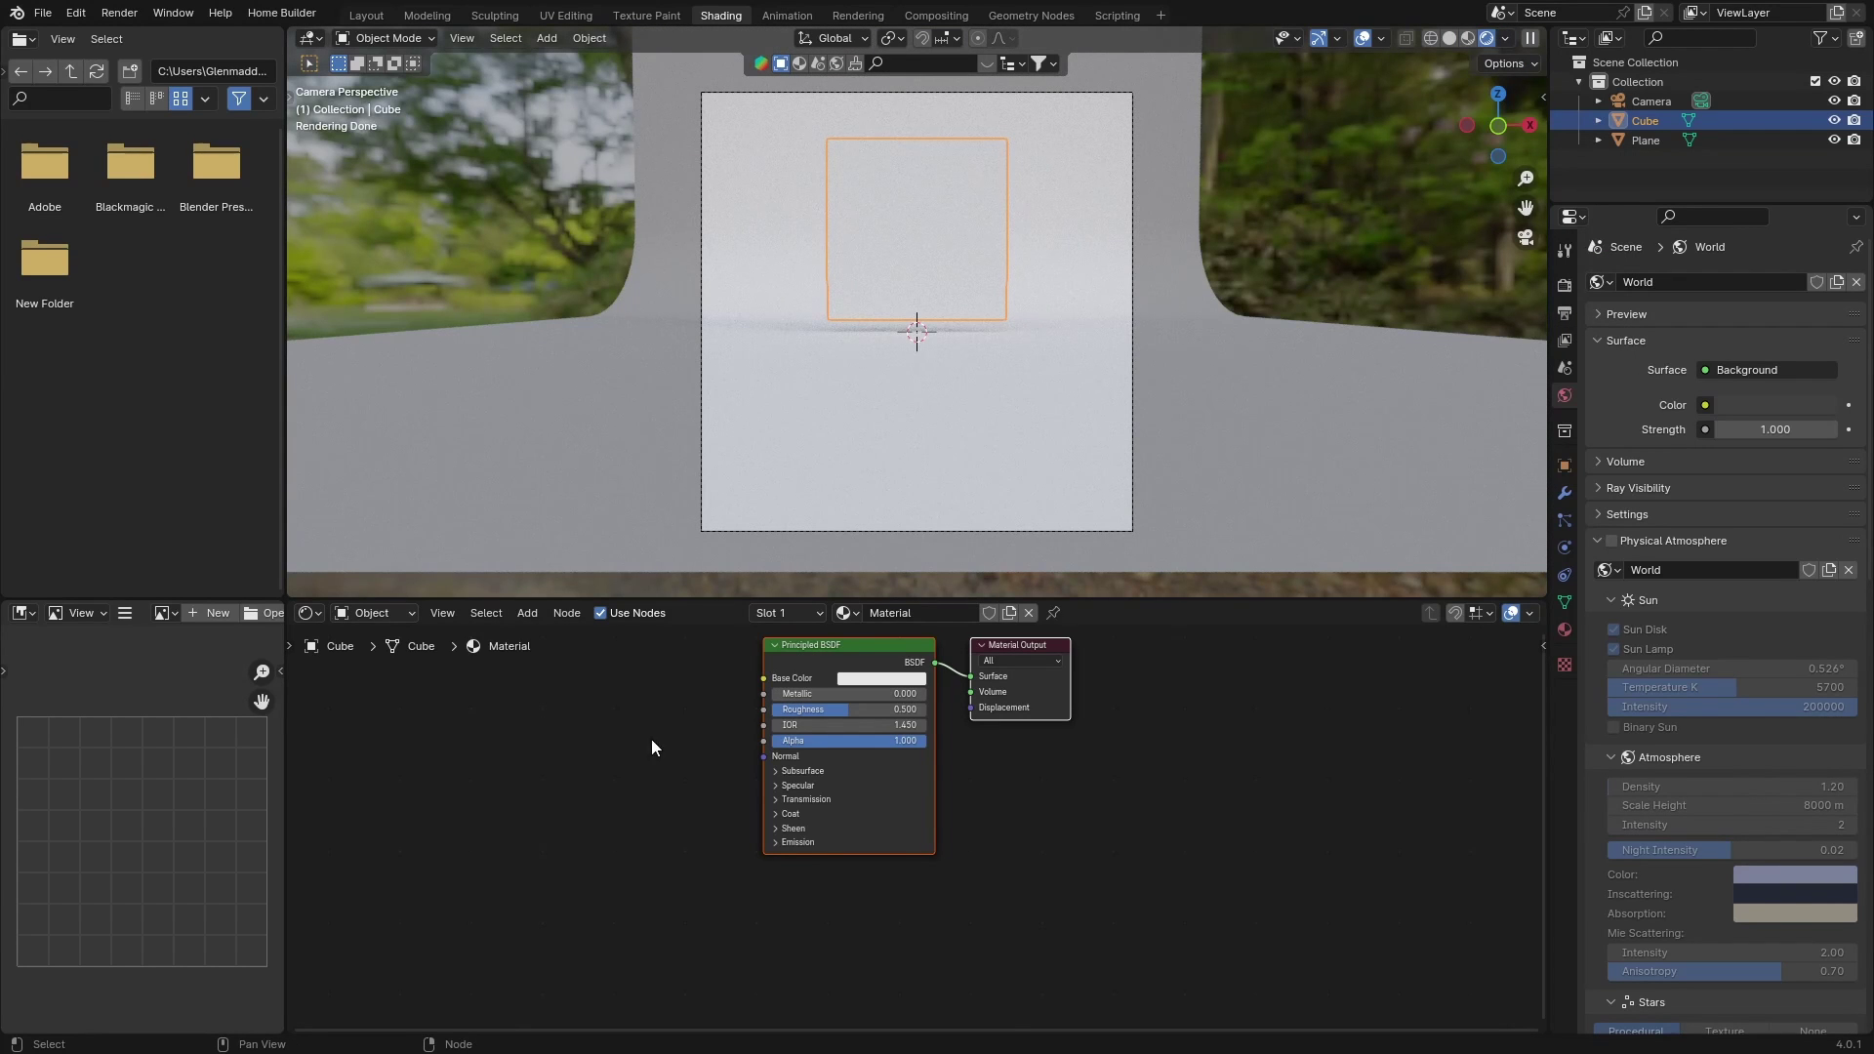
pyautogui.moveTo(663, 595); pyautogui.dragTo(652, 519)
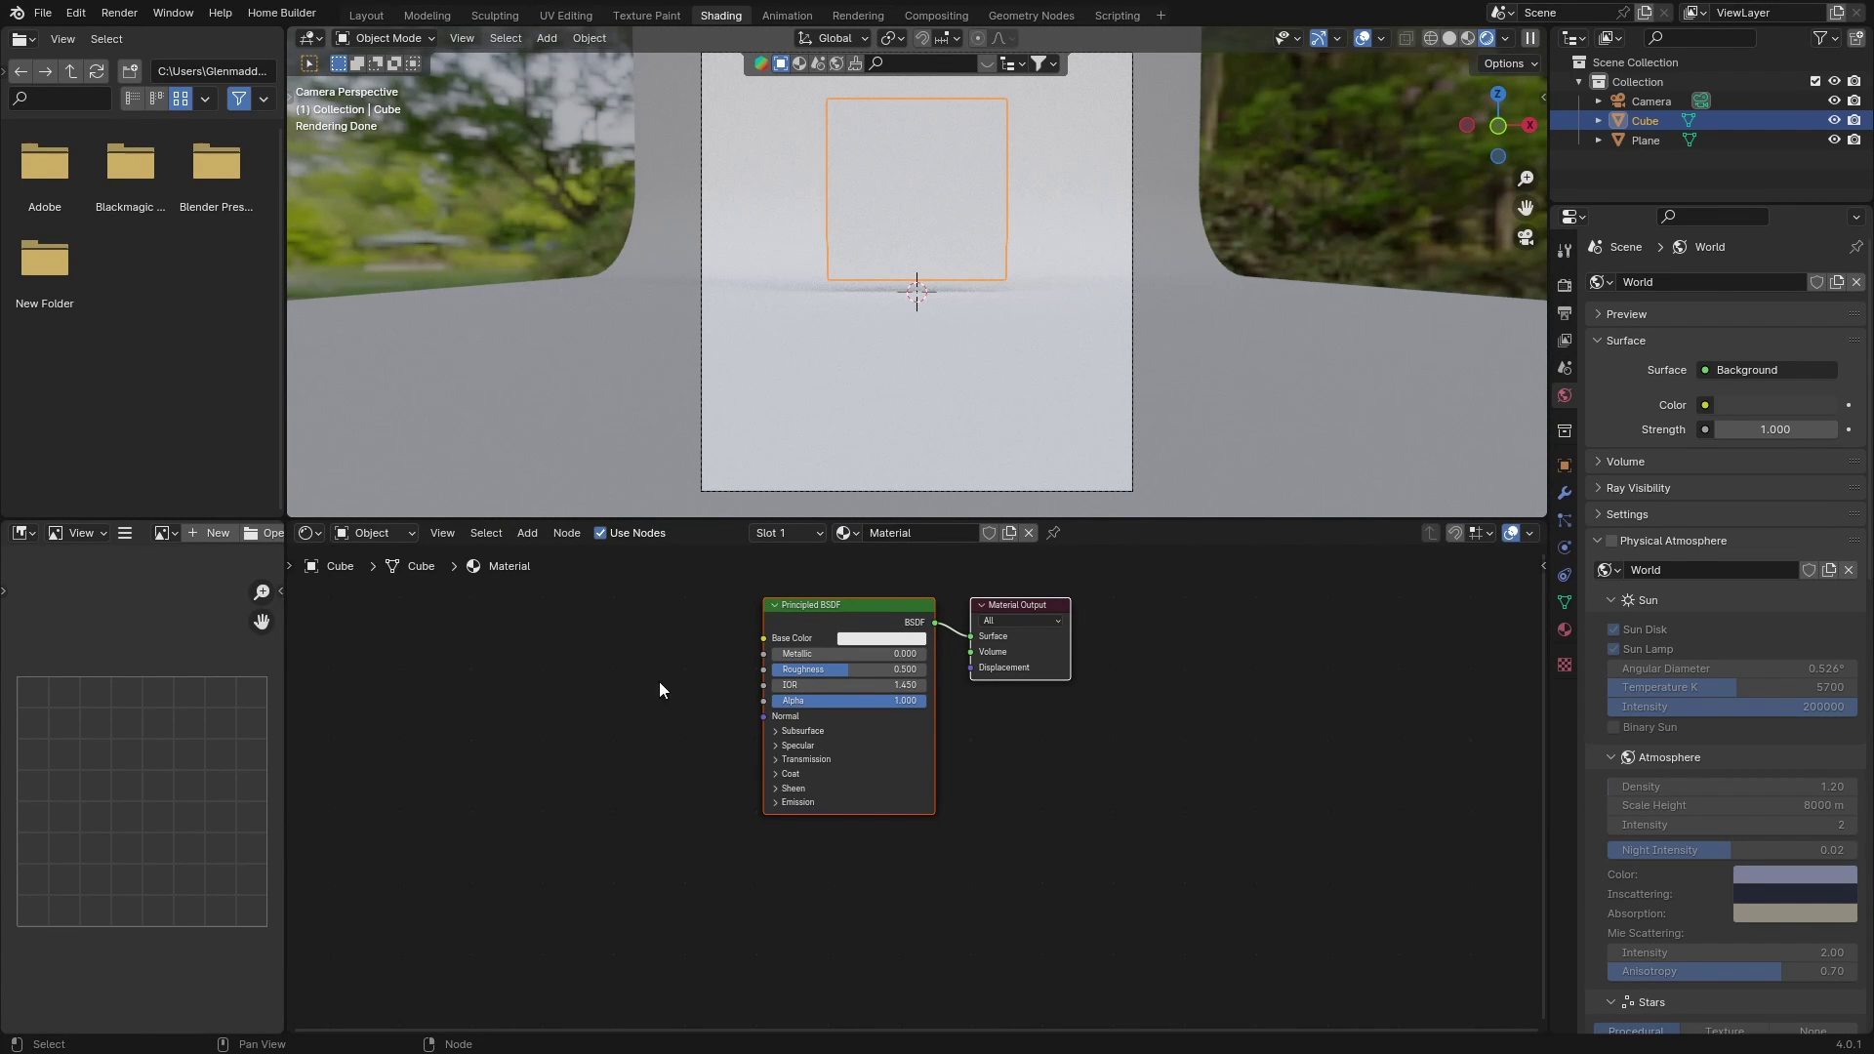
# Replace the Principled BSDF with a Glass BSDF connected to the Material Output Surface
pyautogui.click(788, 611)
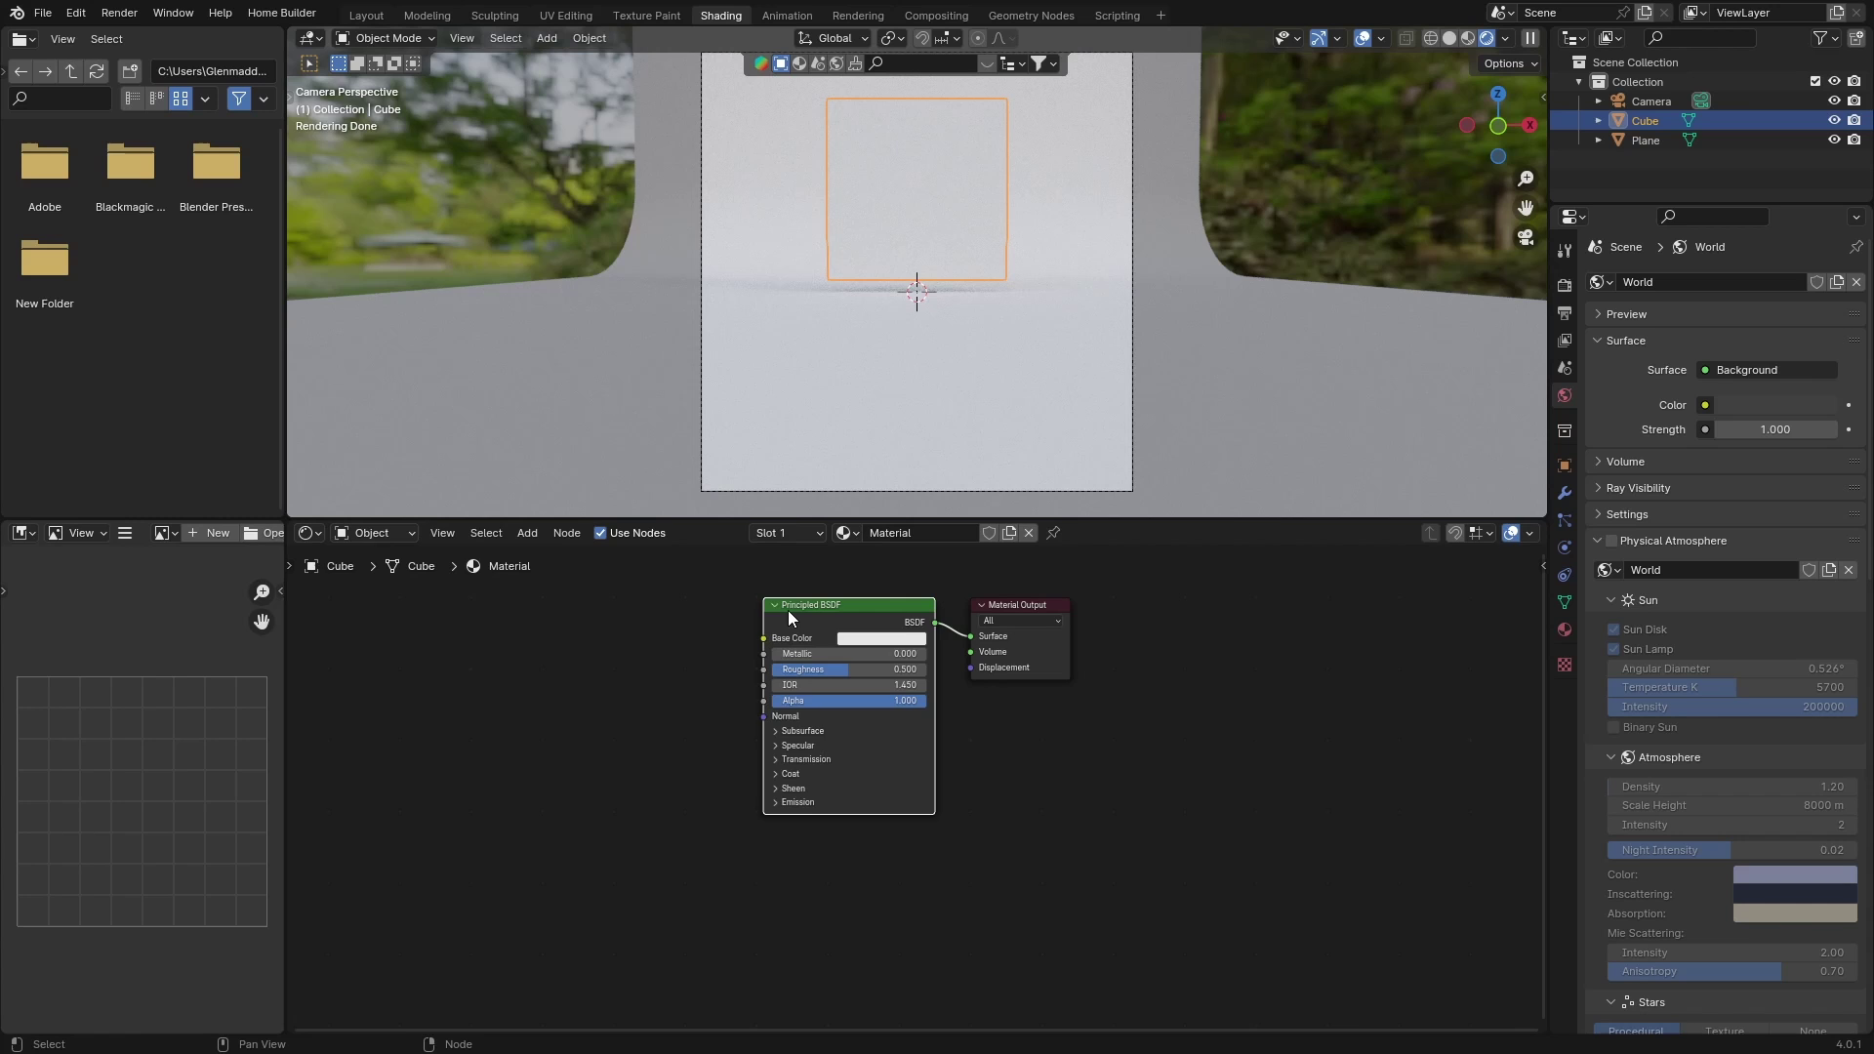
pyautogui.press('Delete')
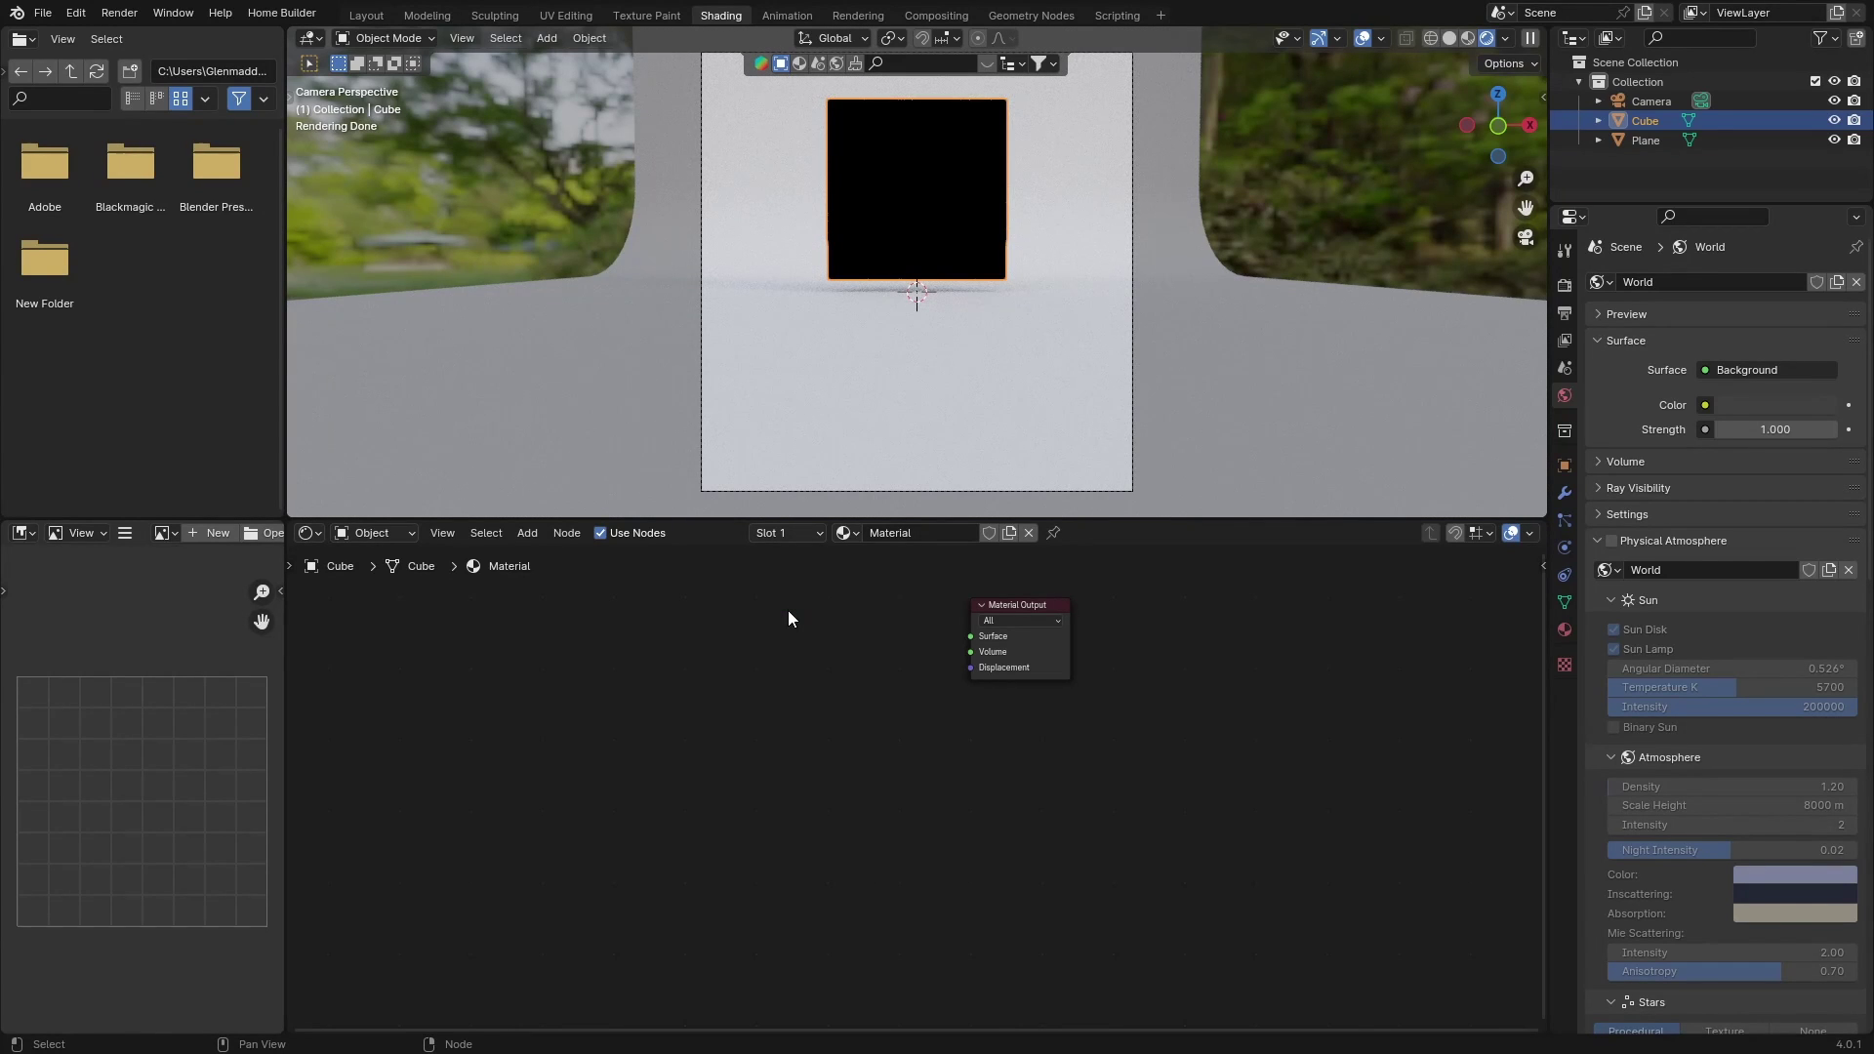
pyautogui.hotkey('shift', 'a')
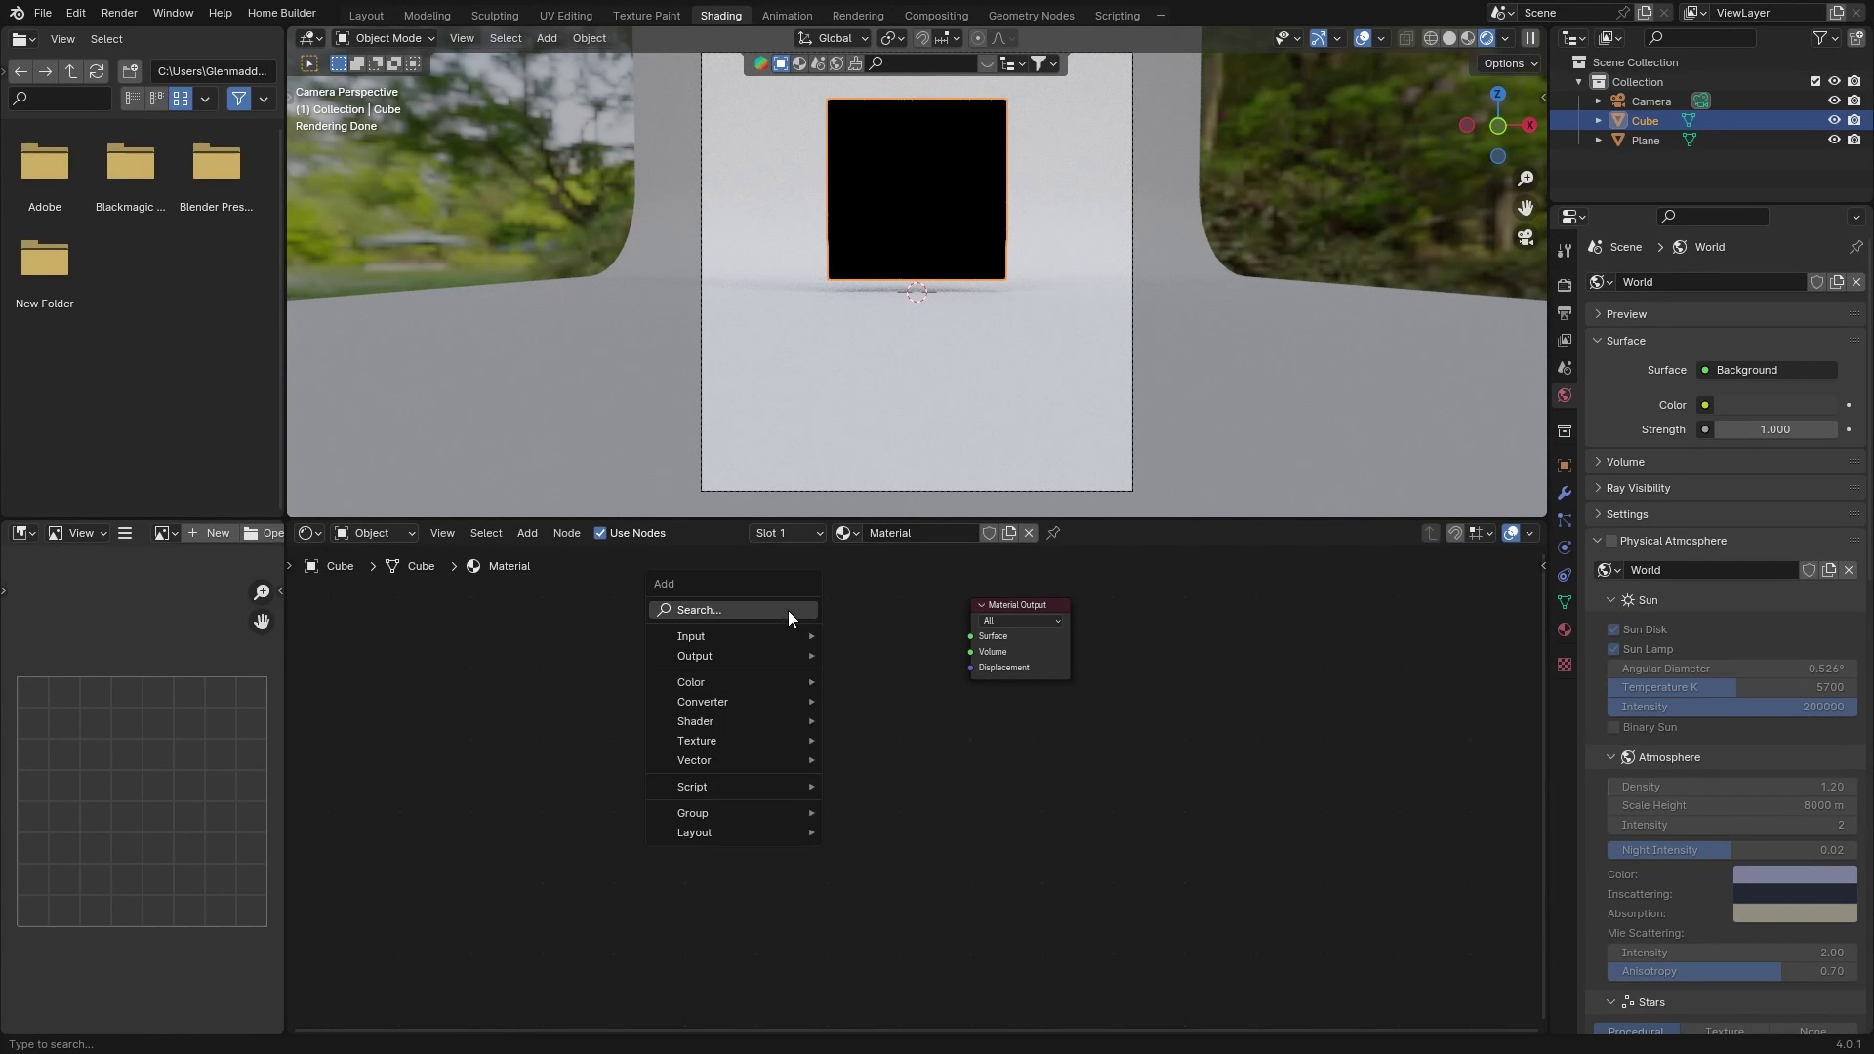
pyautogui.click(788, 611)
pyautogui.write('glass')
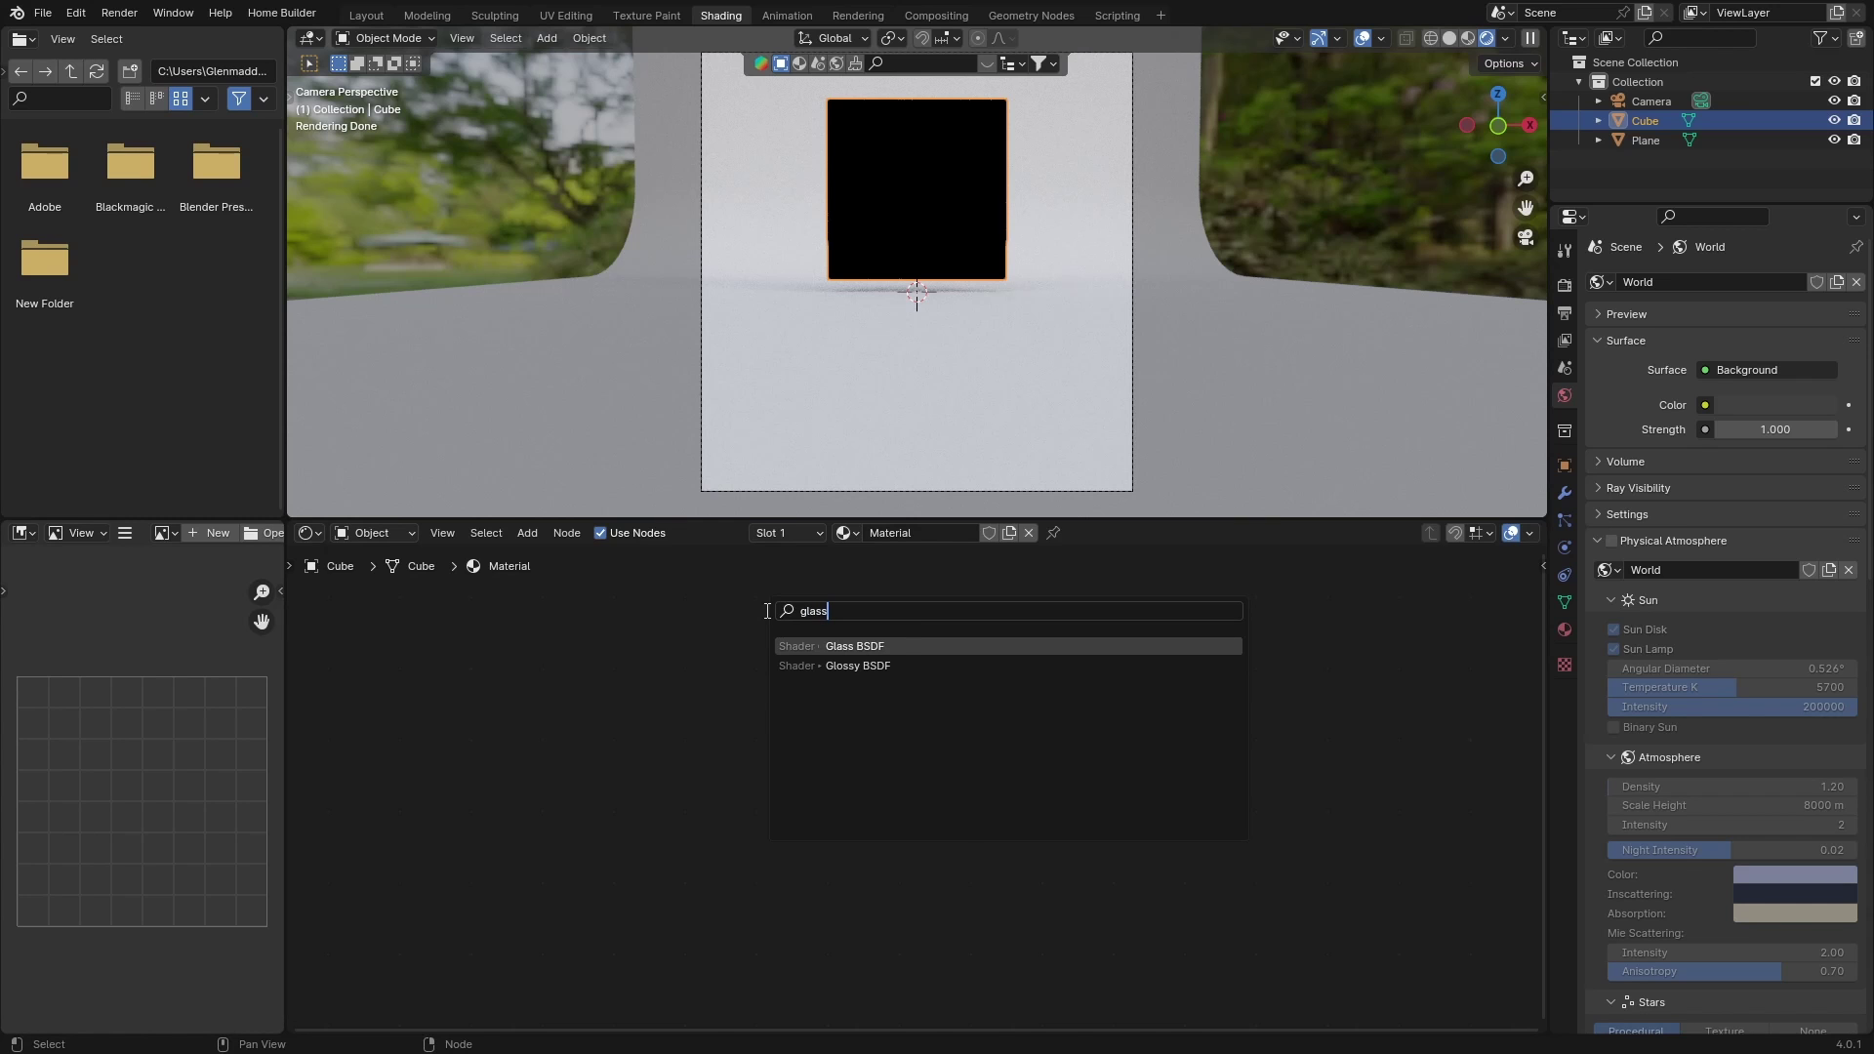
pyautogui.press('Return')
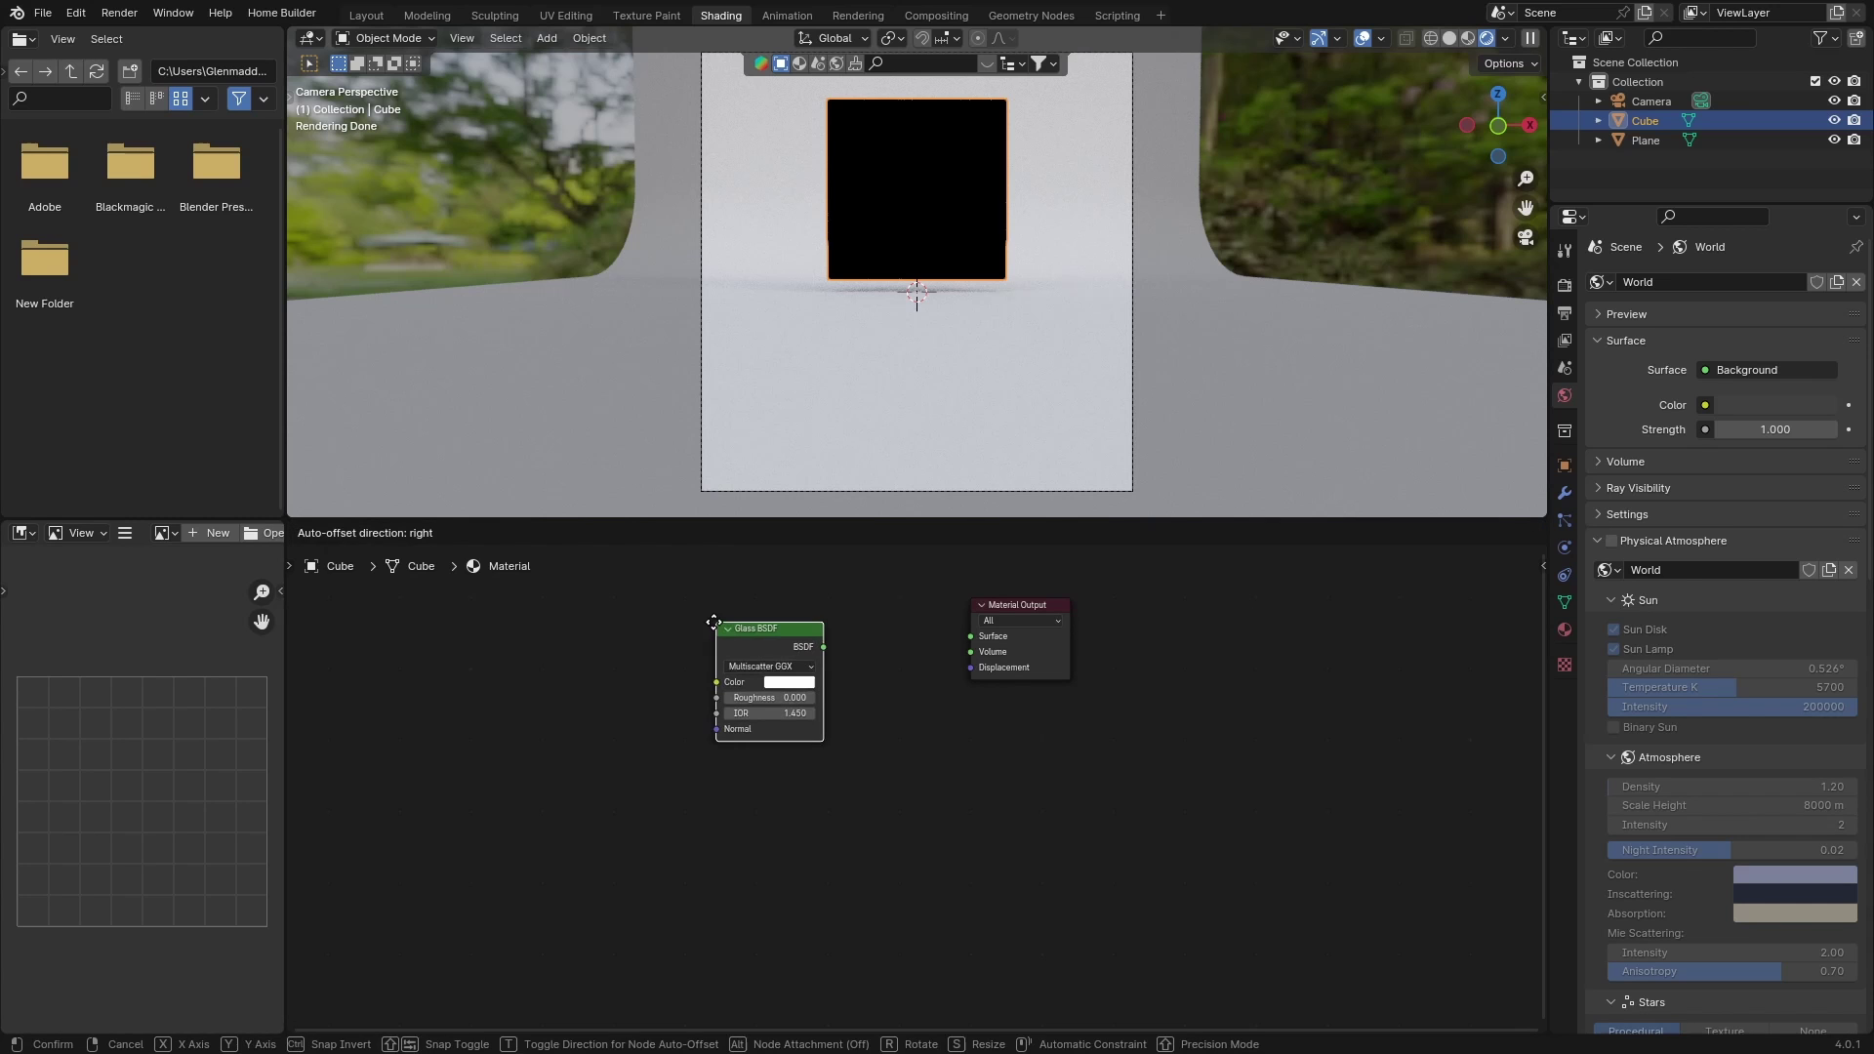
pyautogui.click(739, 612)
pyautogui.moveTo(845, 638); pyautogui.dragTo(956, 637)
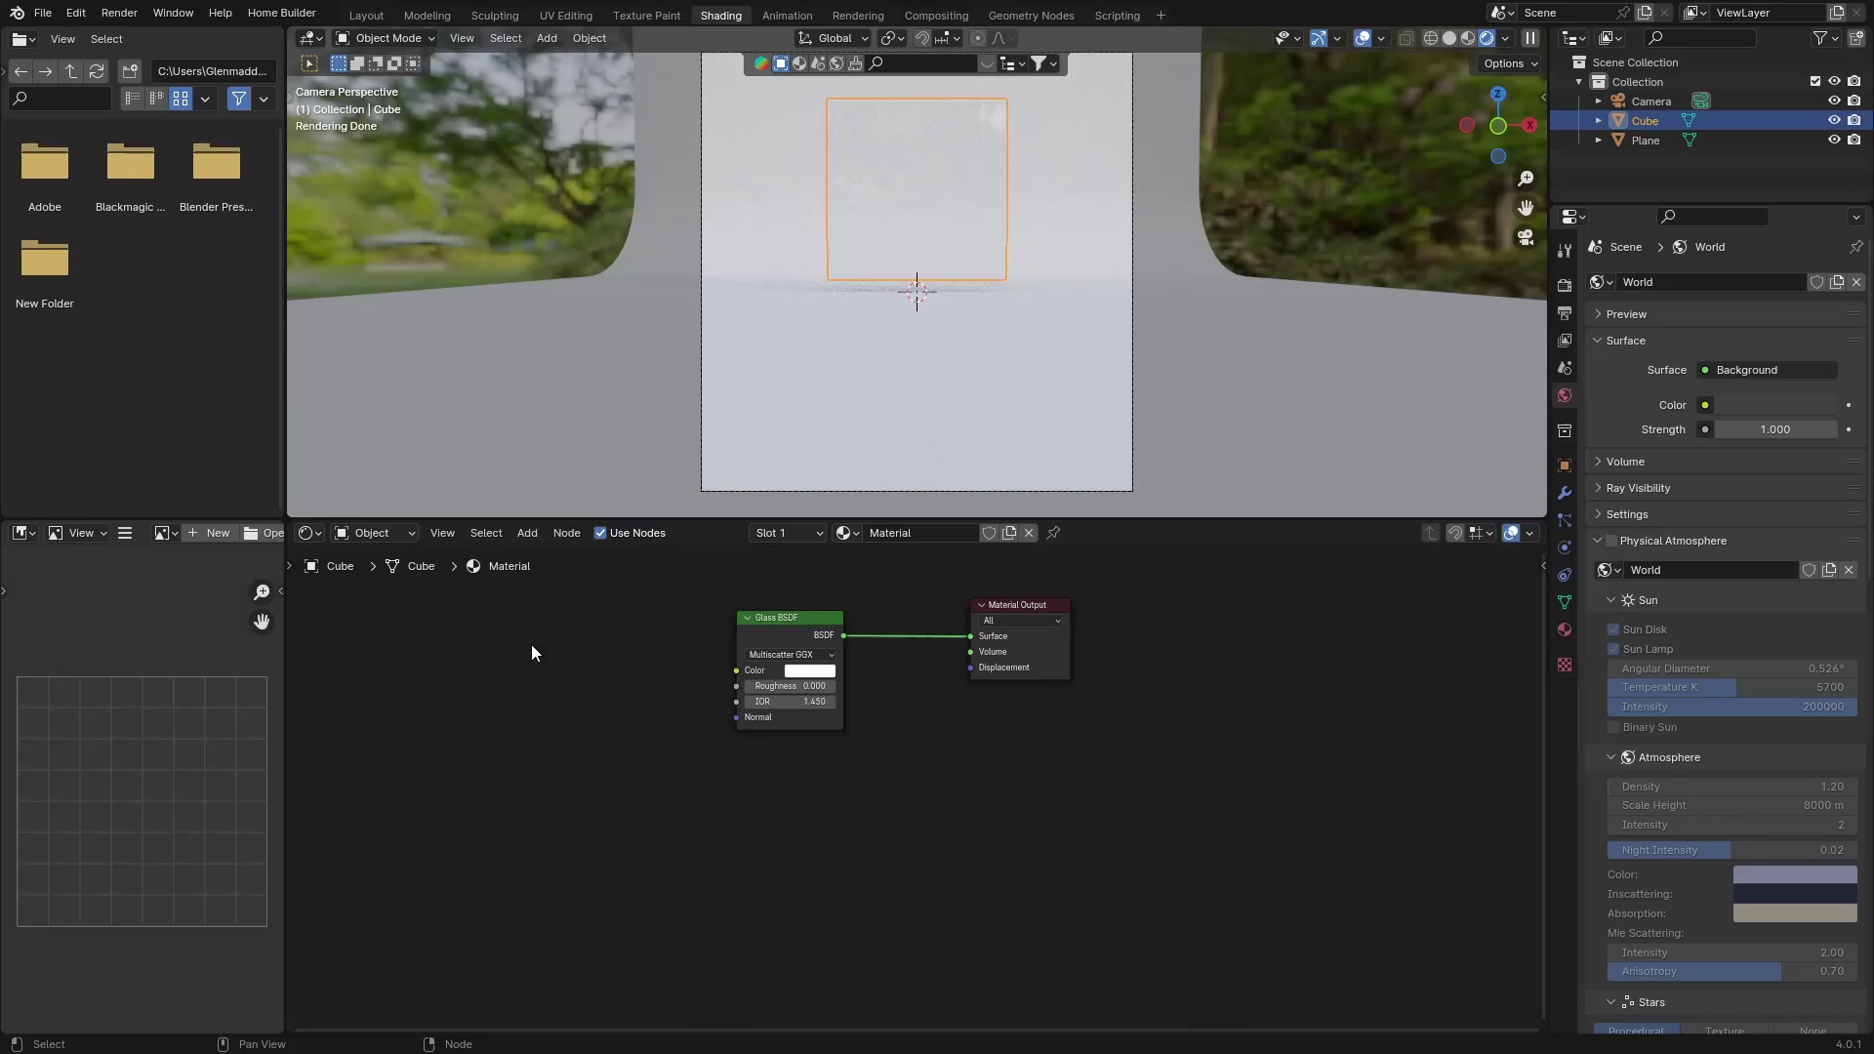
# Set the Glass BSDF distribution to Beckmann and its colour to saturated blue
pyautogui.click(765, 653)
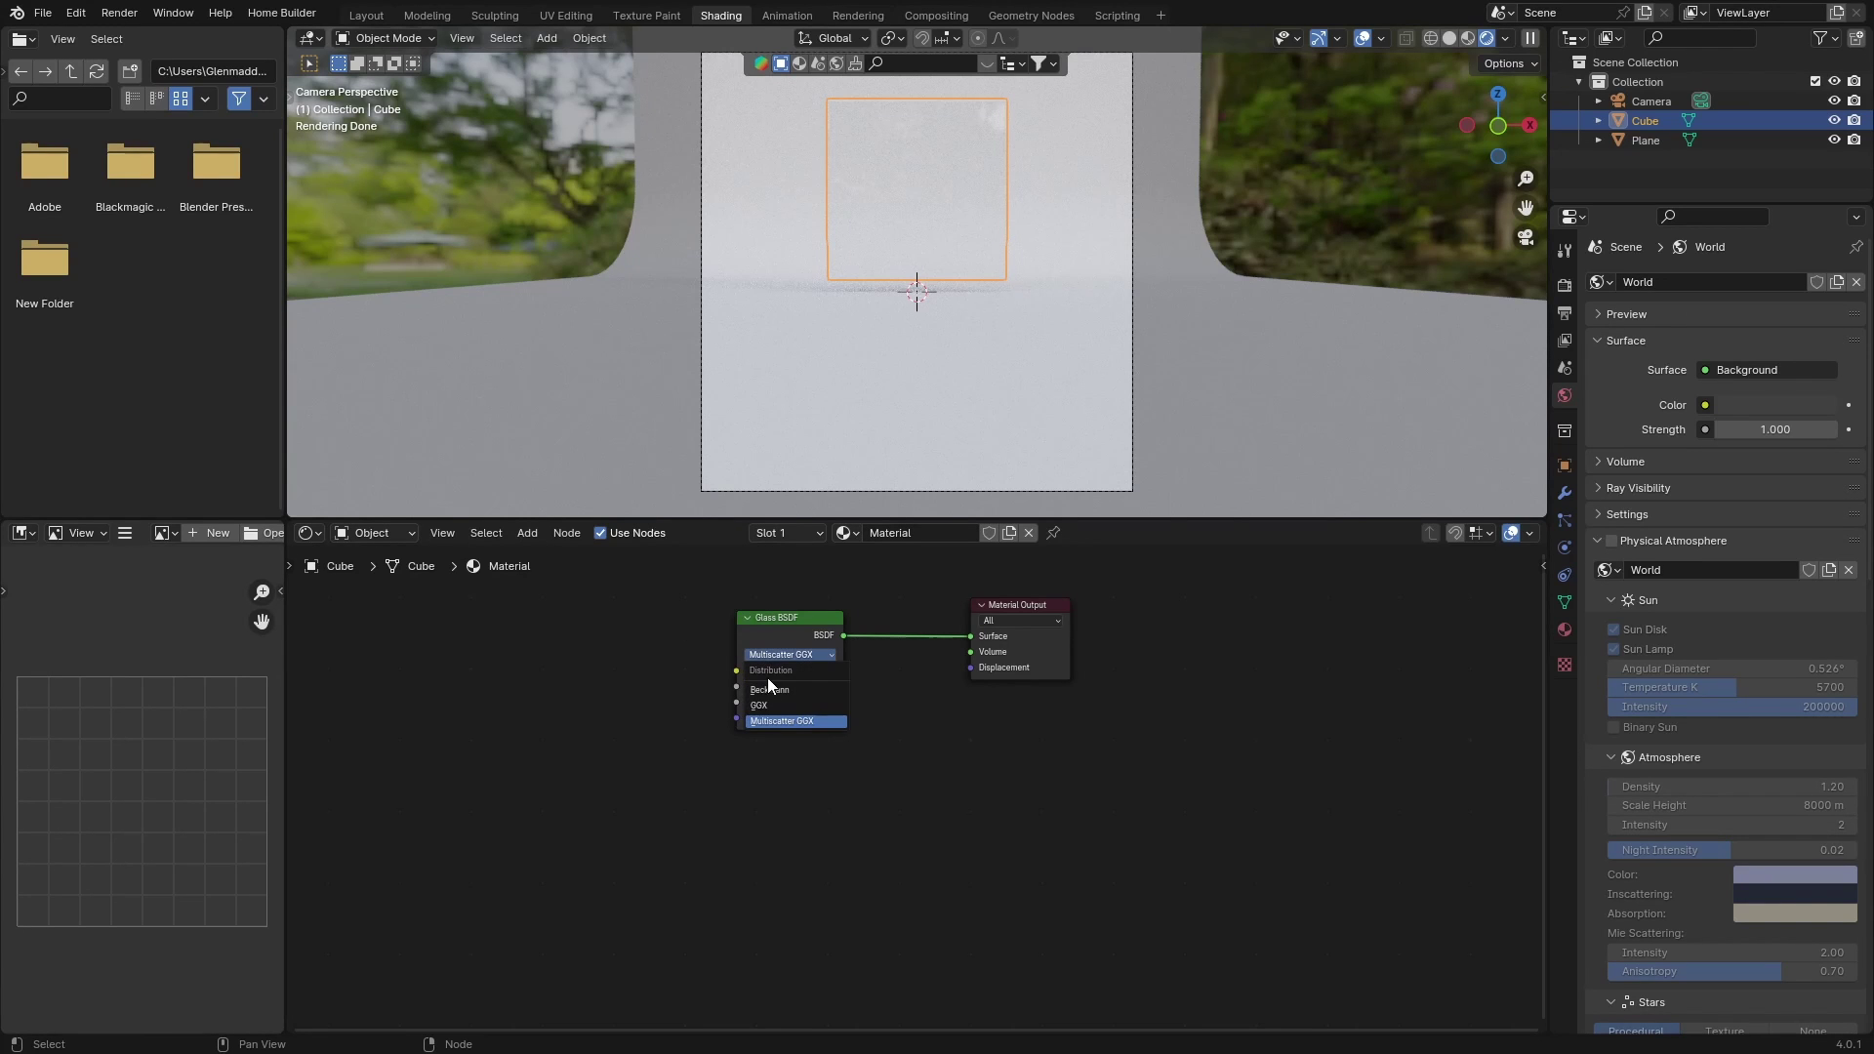
pyautogui.click(770, 687)
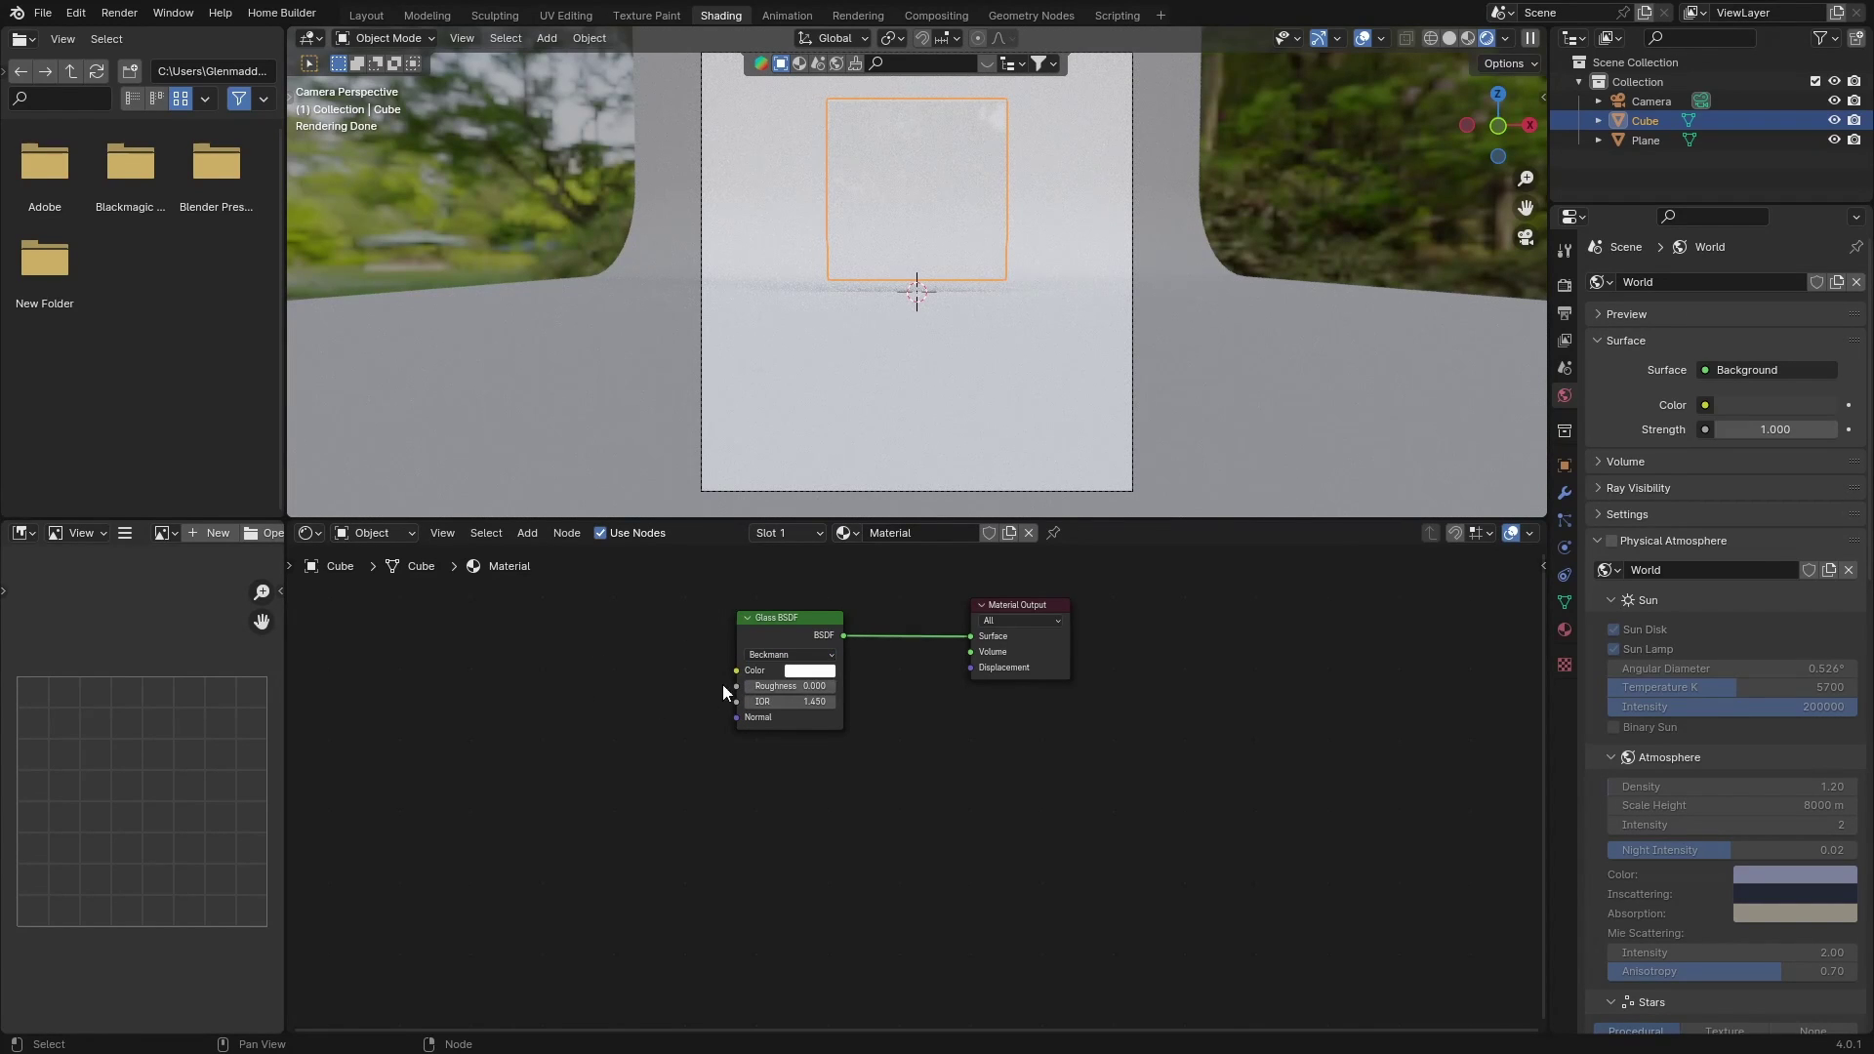
pyautogui.click(793, 671)
pyautogui.moveTo(851, 517); pyautogui.dragTo(878, 451)
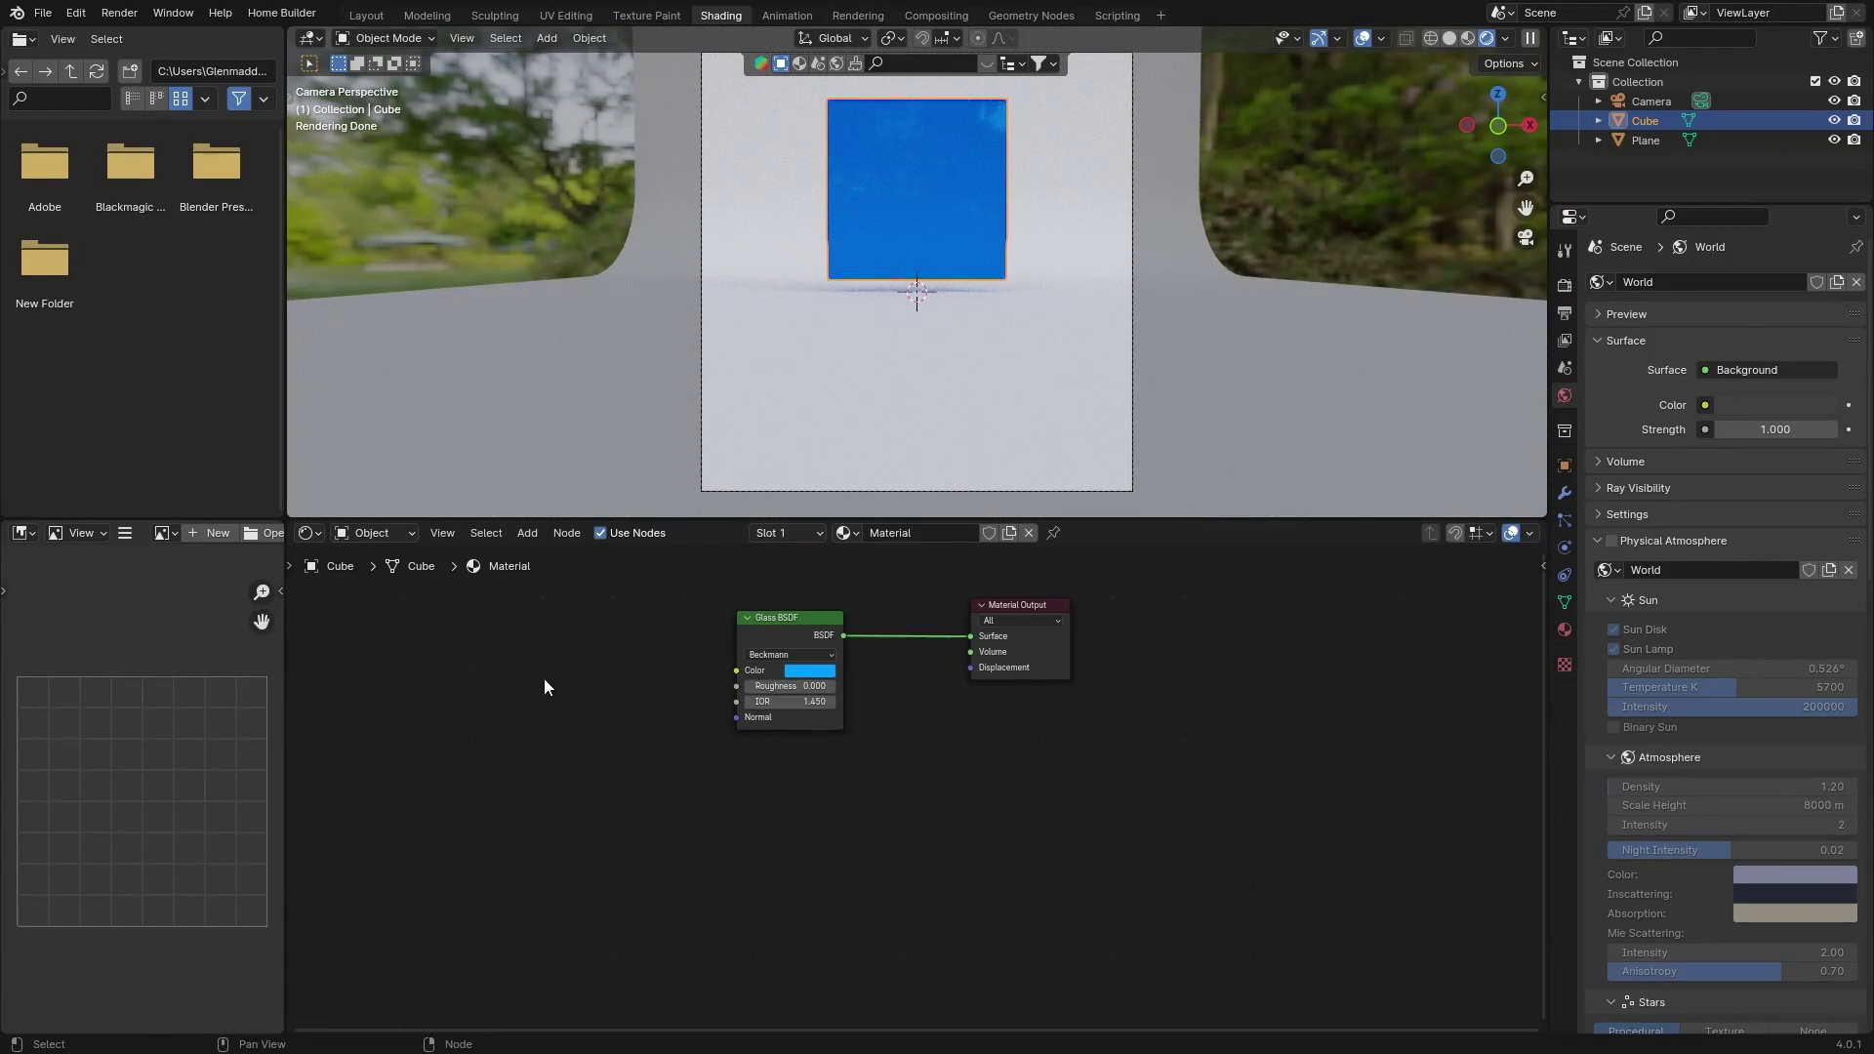
# Add a Gradient Texture node and link its Color output to the Glass BSDF Color
pyautogui.moveTo(946, 230); pyautogui.dragTo(845, 260, button='middle')
pyautogui.scroll(-3, 752, 512)
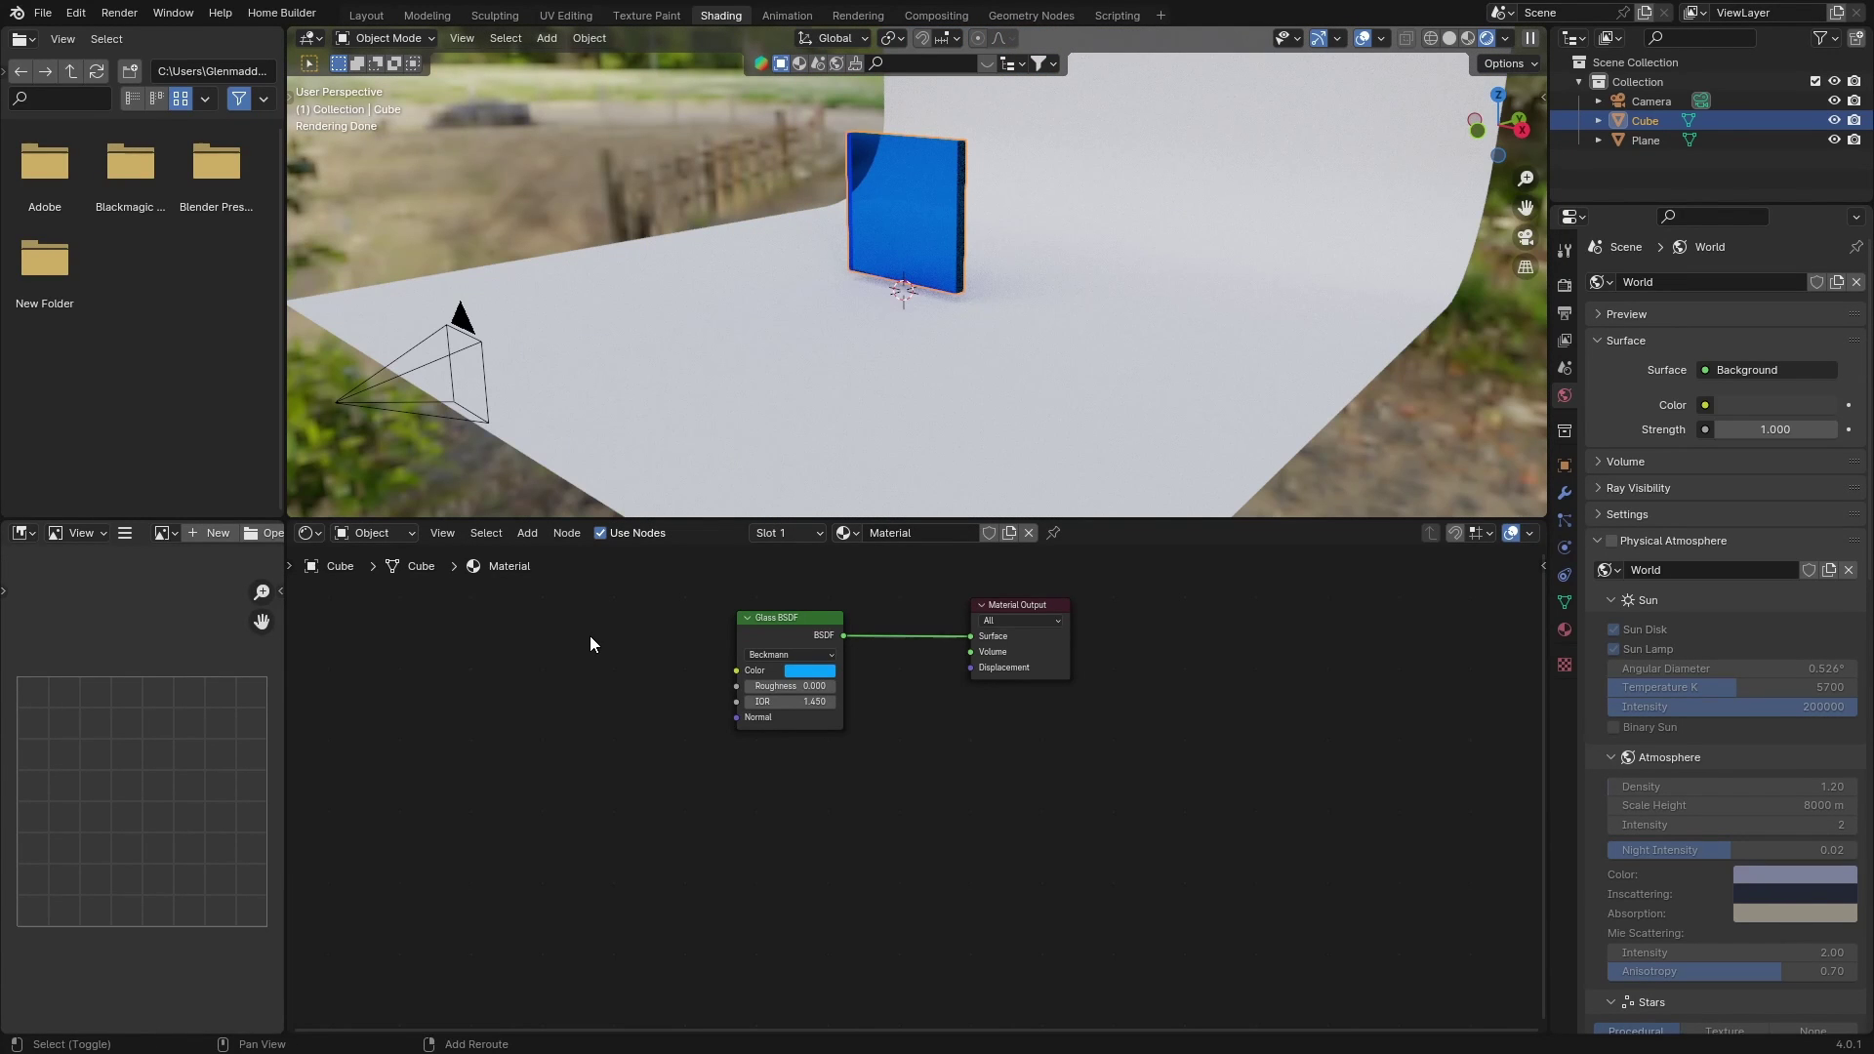
pyautogui.hotkey('shift', 'a')
pyautogui.click(589, 630)
pyautogui.write('grad')
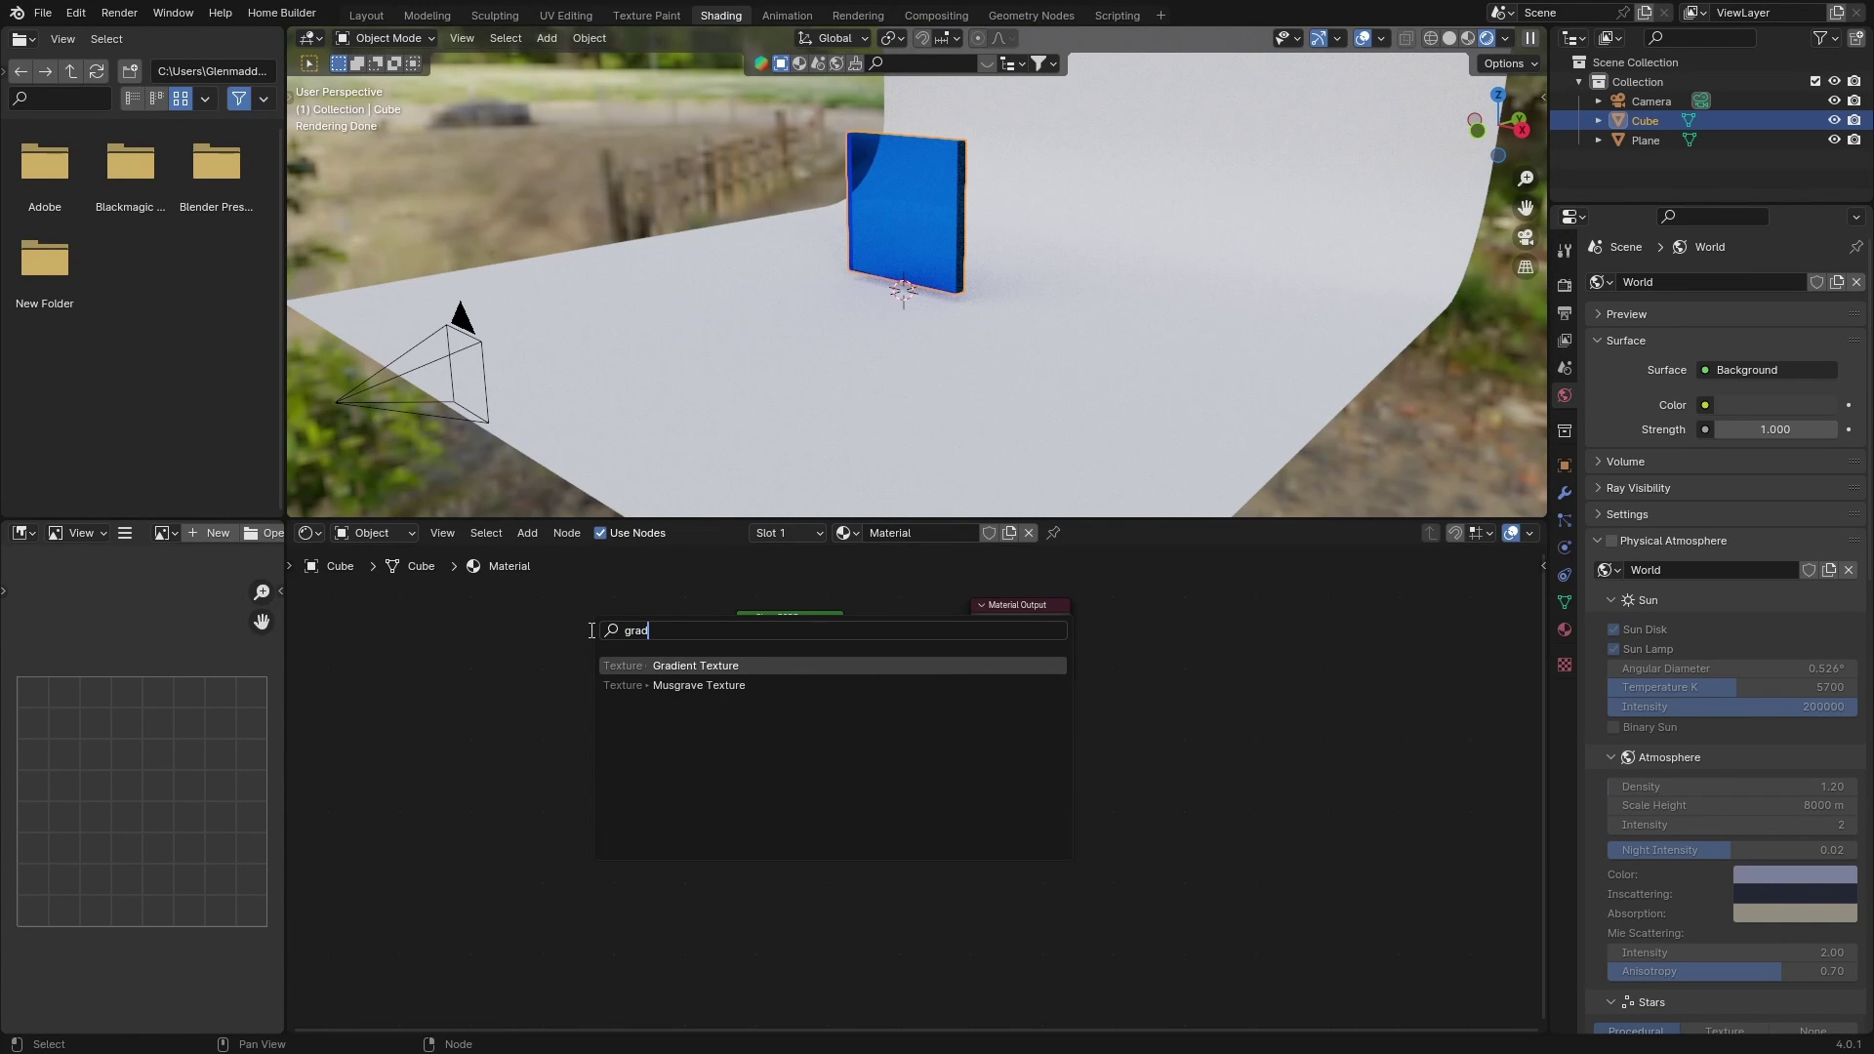
pyautogui.press('Return')
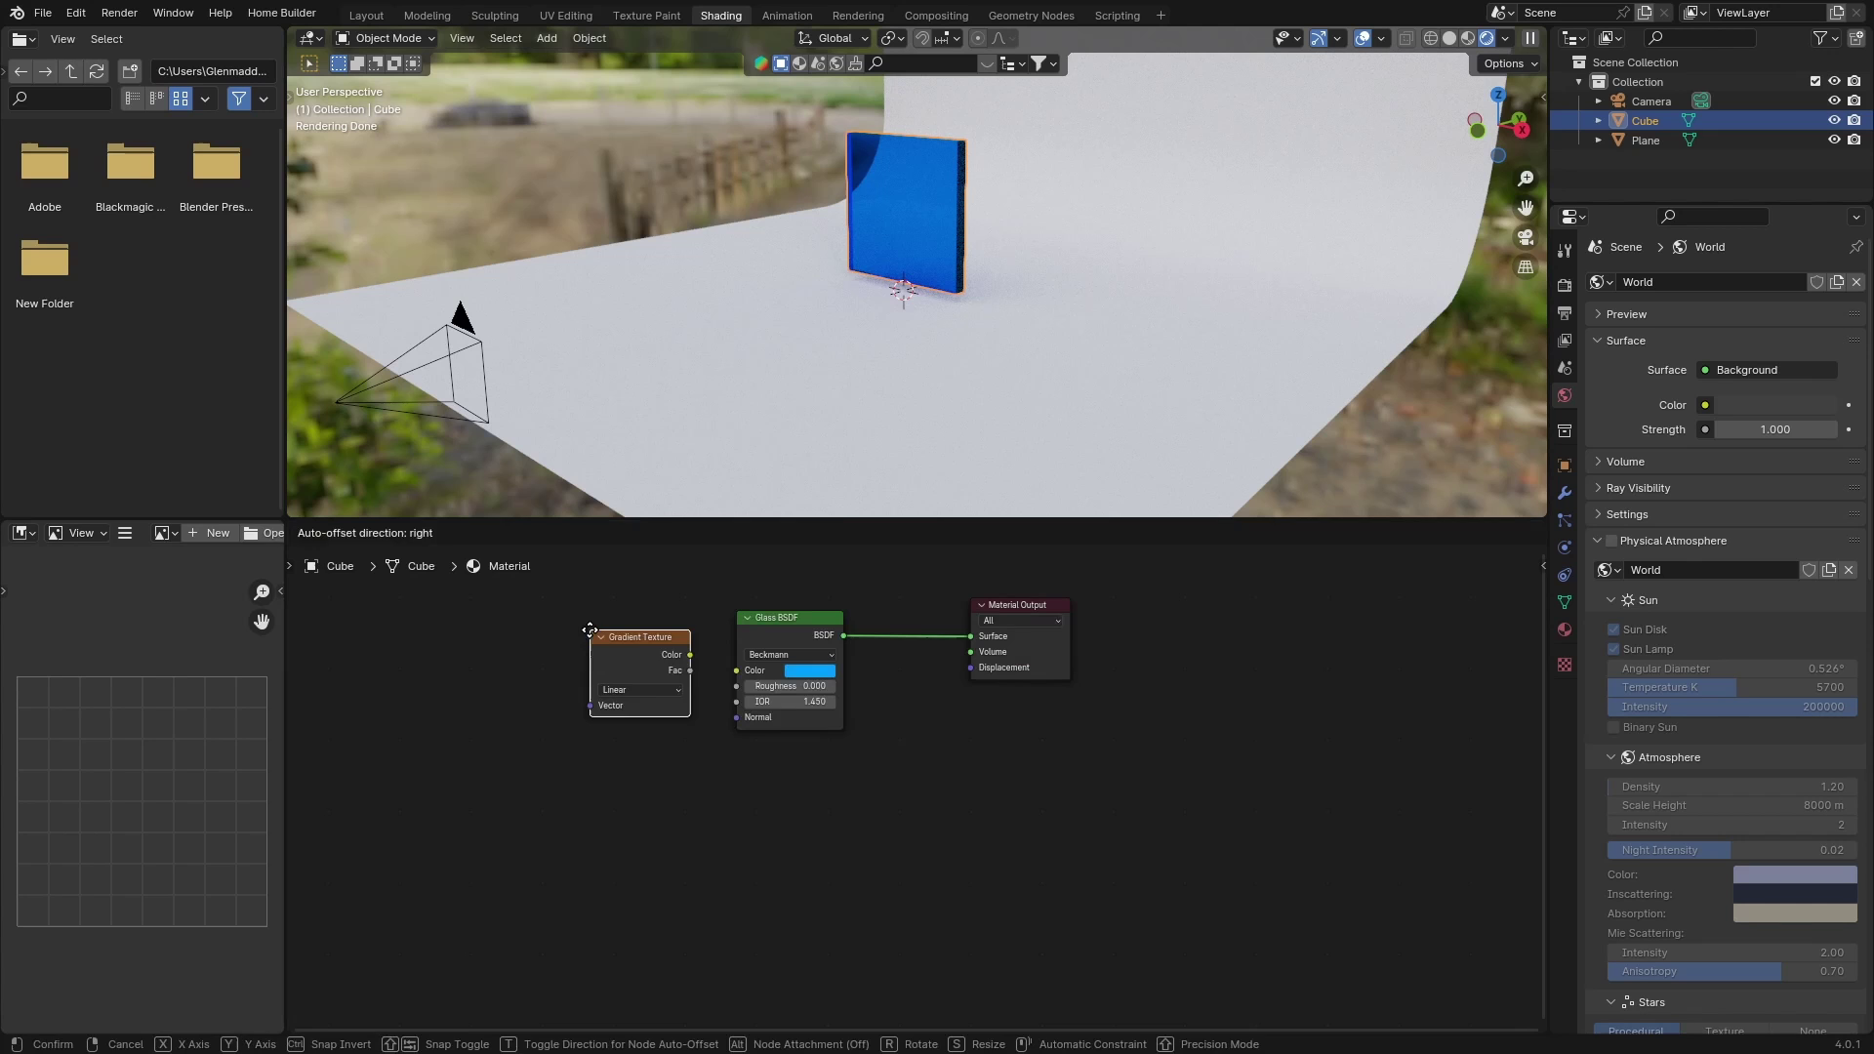
pyautogui.click(572, 630)
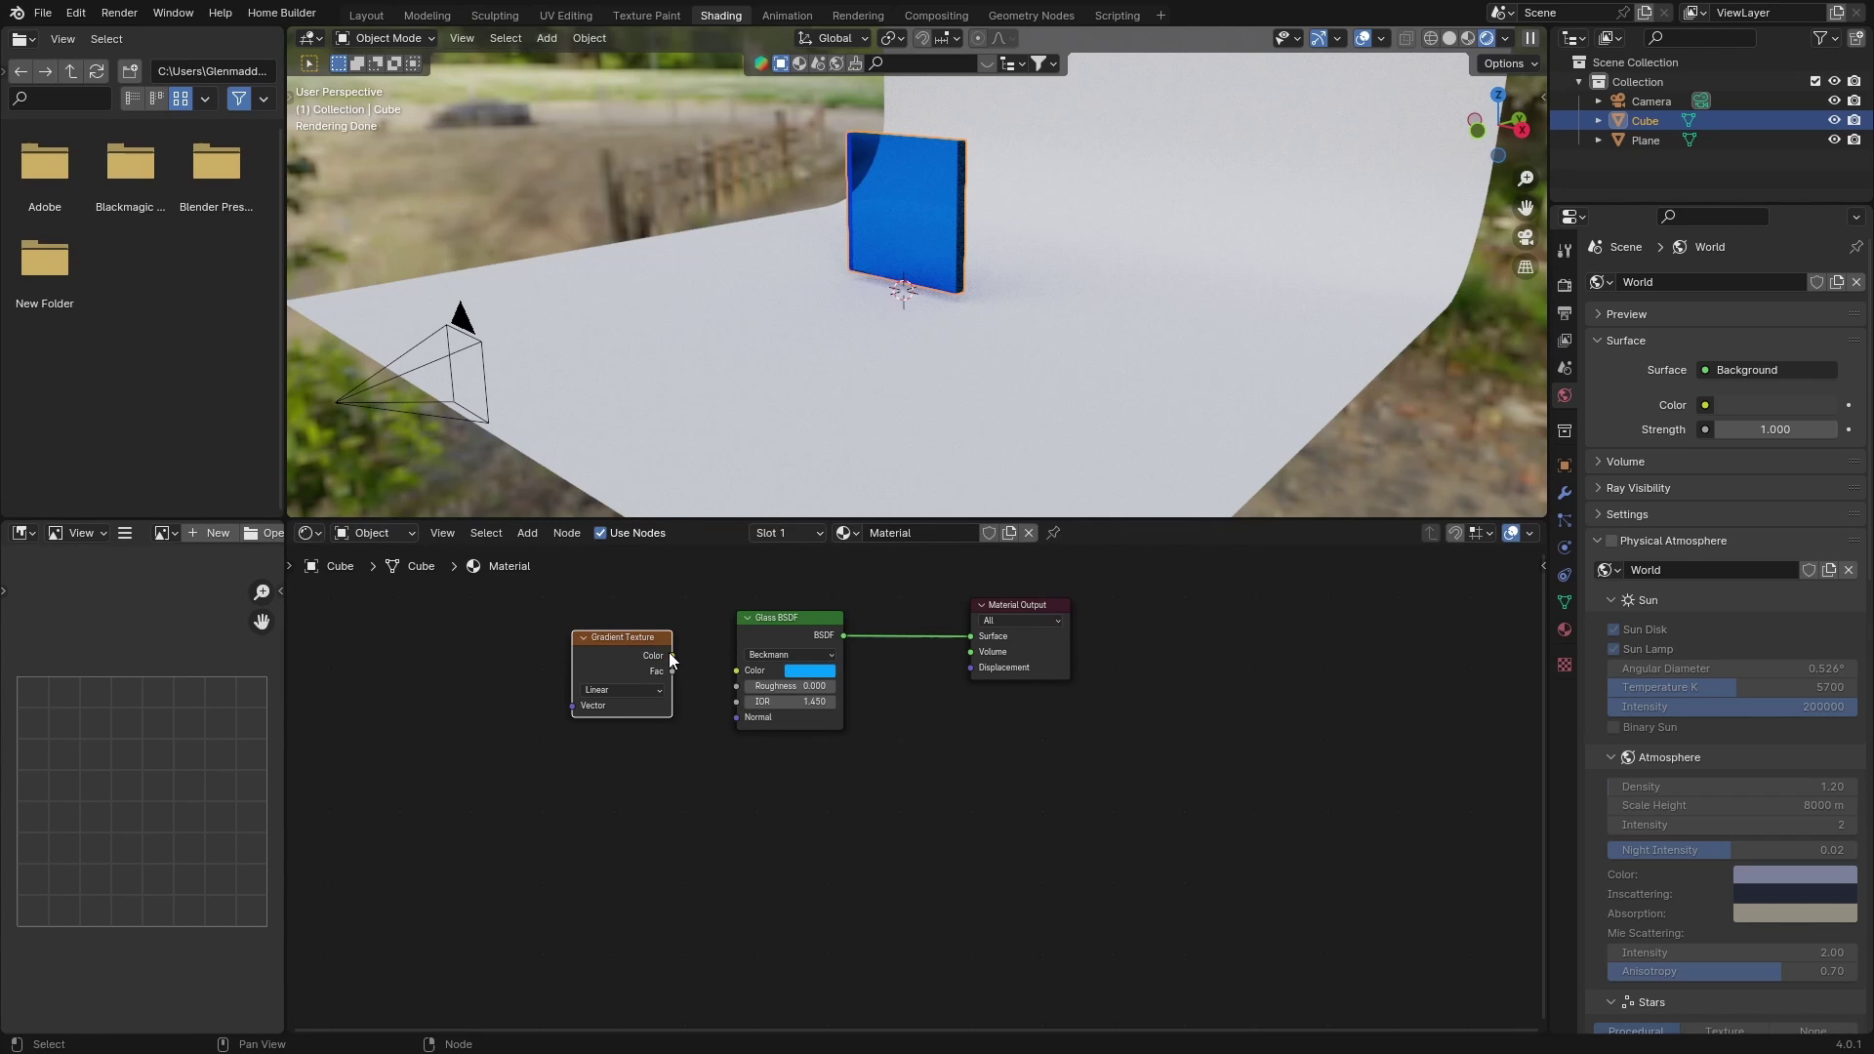
pyautogui.moveTo(675, 652); pyautogui.dragTo(737, 672)
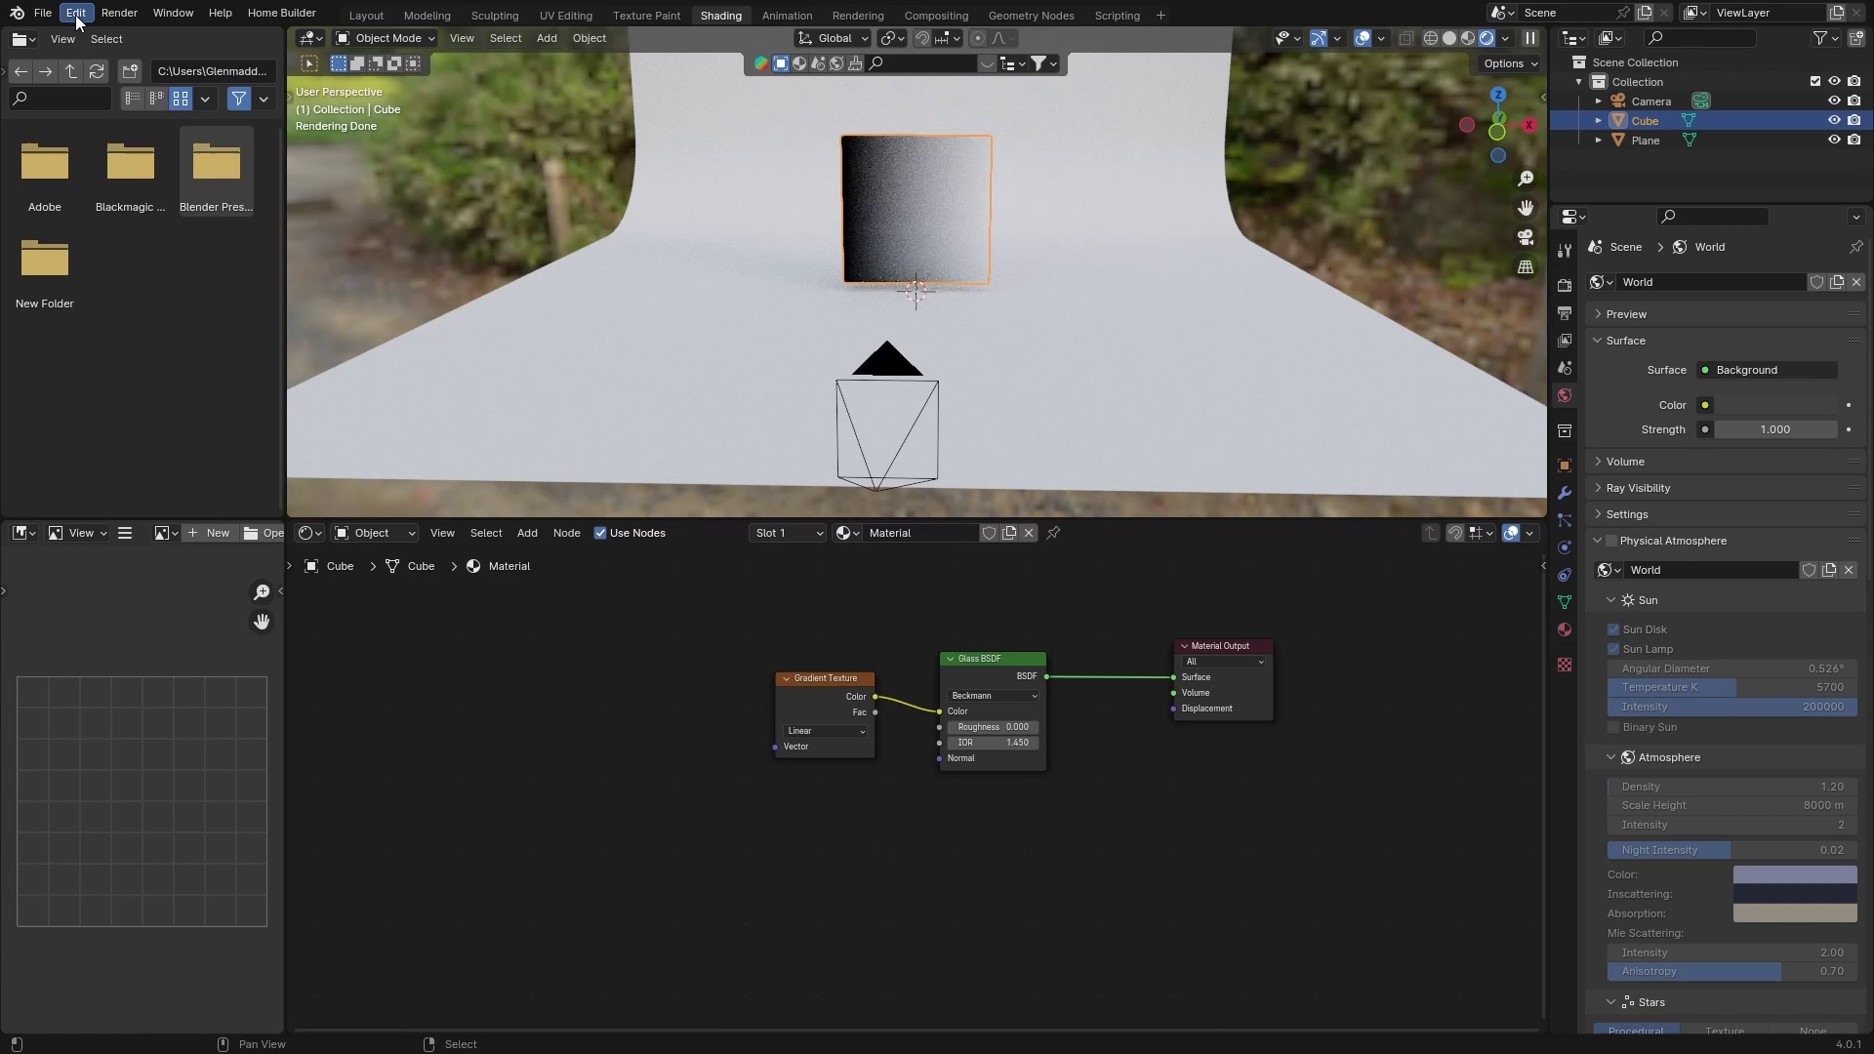
# Search the add-ons for 'node' to confirm Node Wrangler is enabled
pyautogui.click(76, 16)
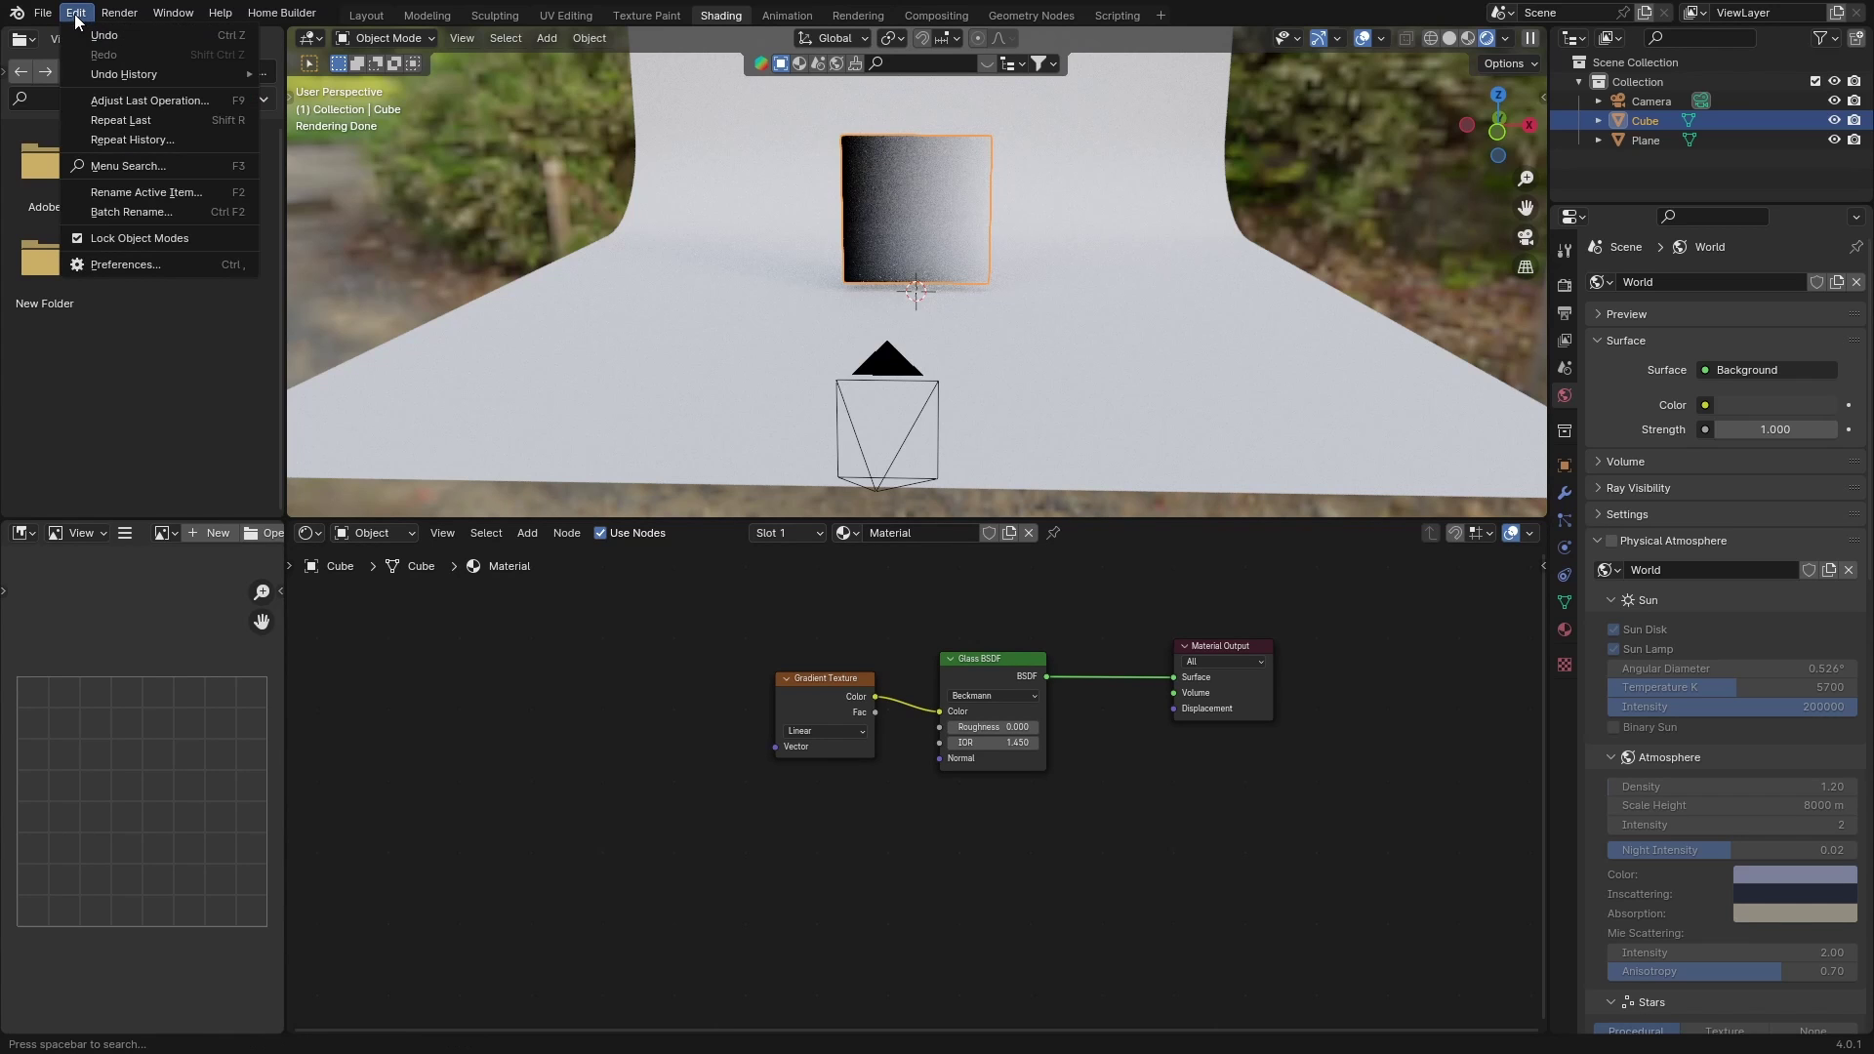
pyautogui.click(121, 264)
pyautogui.click(529, 70)
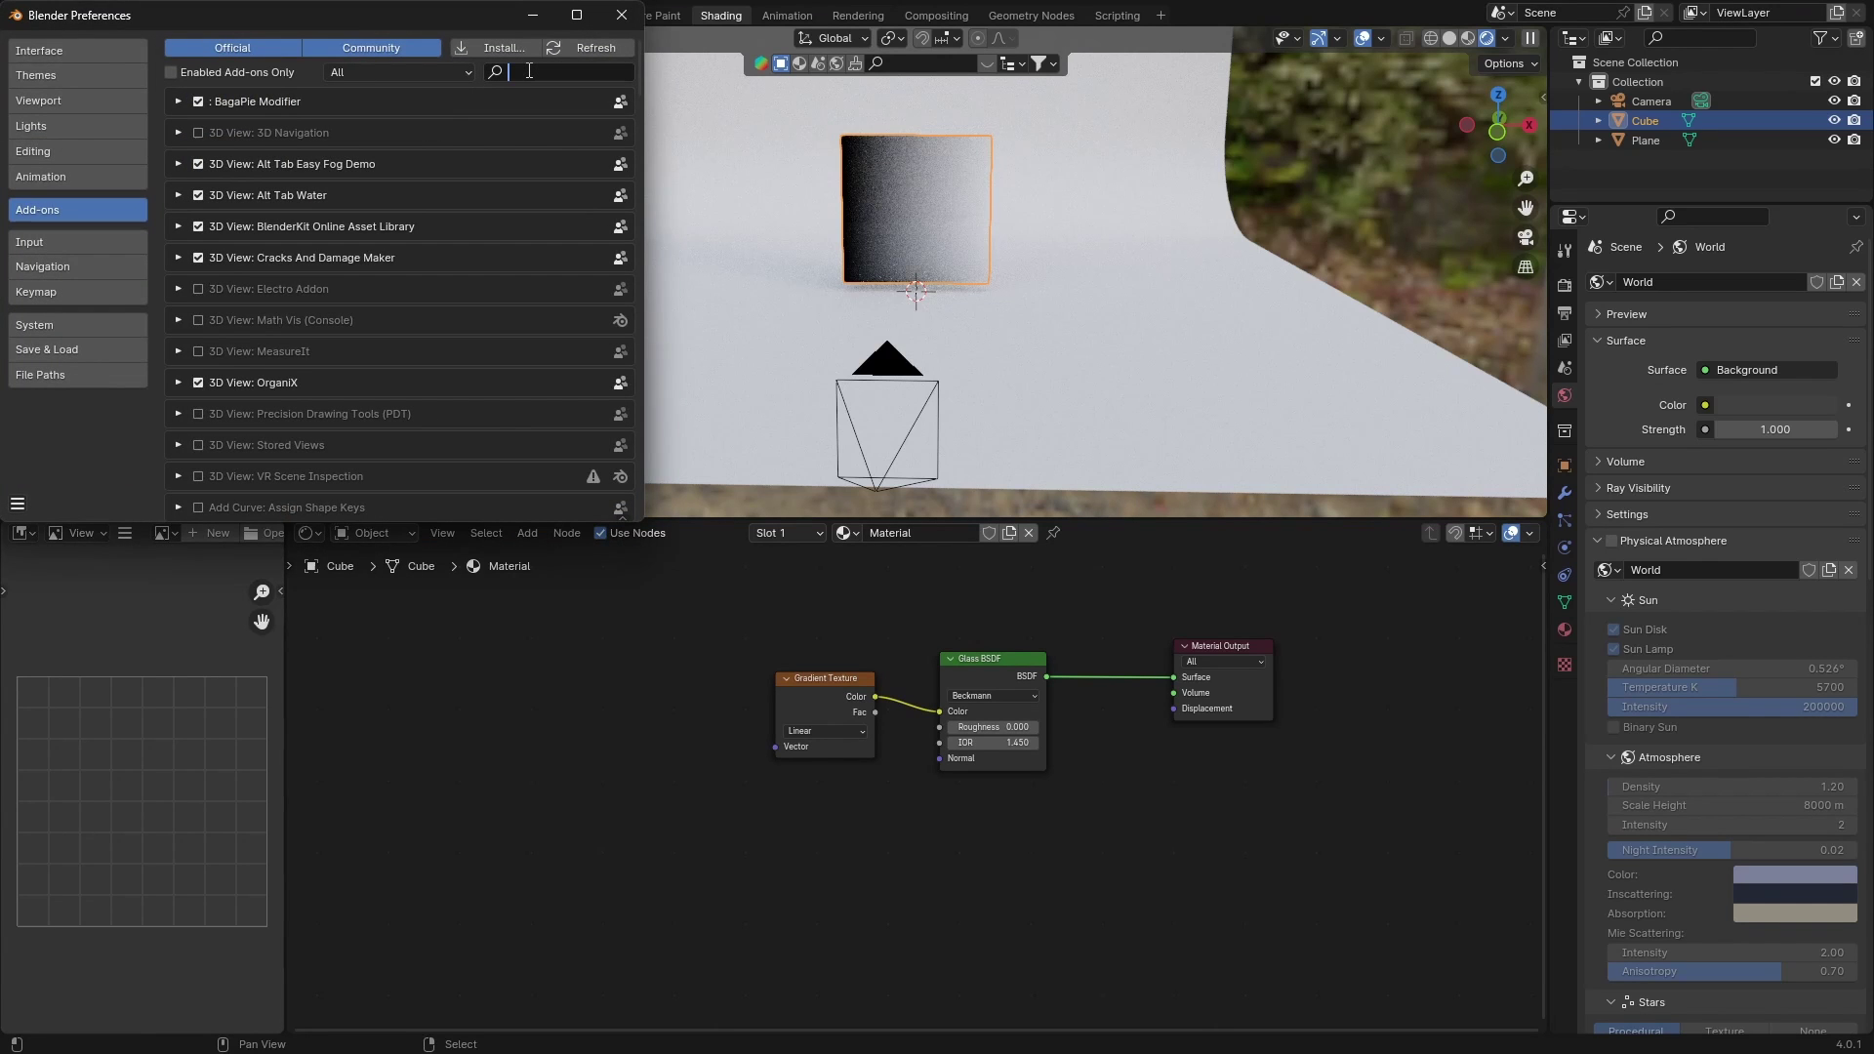
pyautogui.write('node')
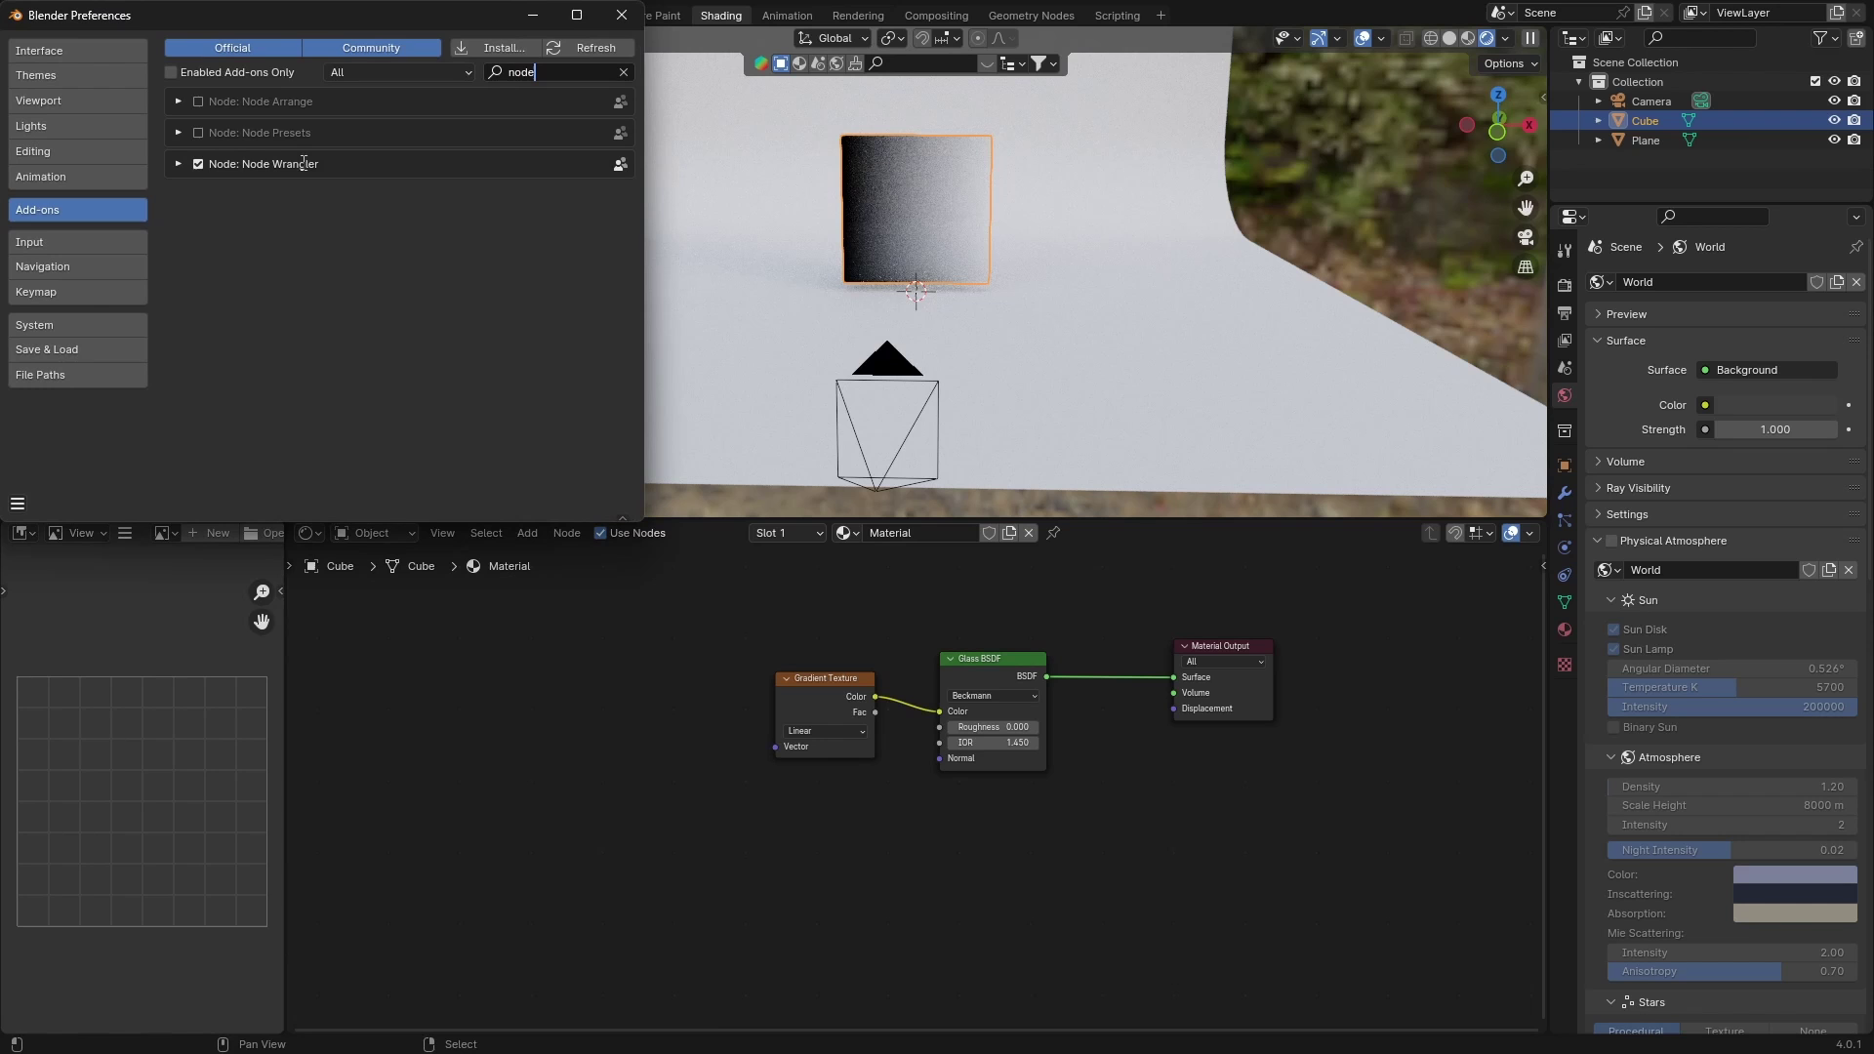
pyautogui.click(201, 164)
# Save the preferences and close the Preferences window
pyautogui.click(12, 505)
pyautogui.click(117, 447)
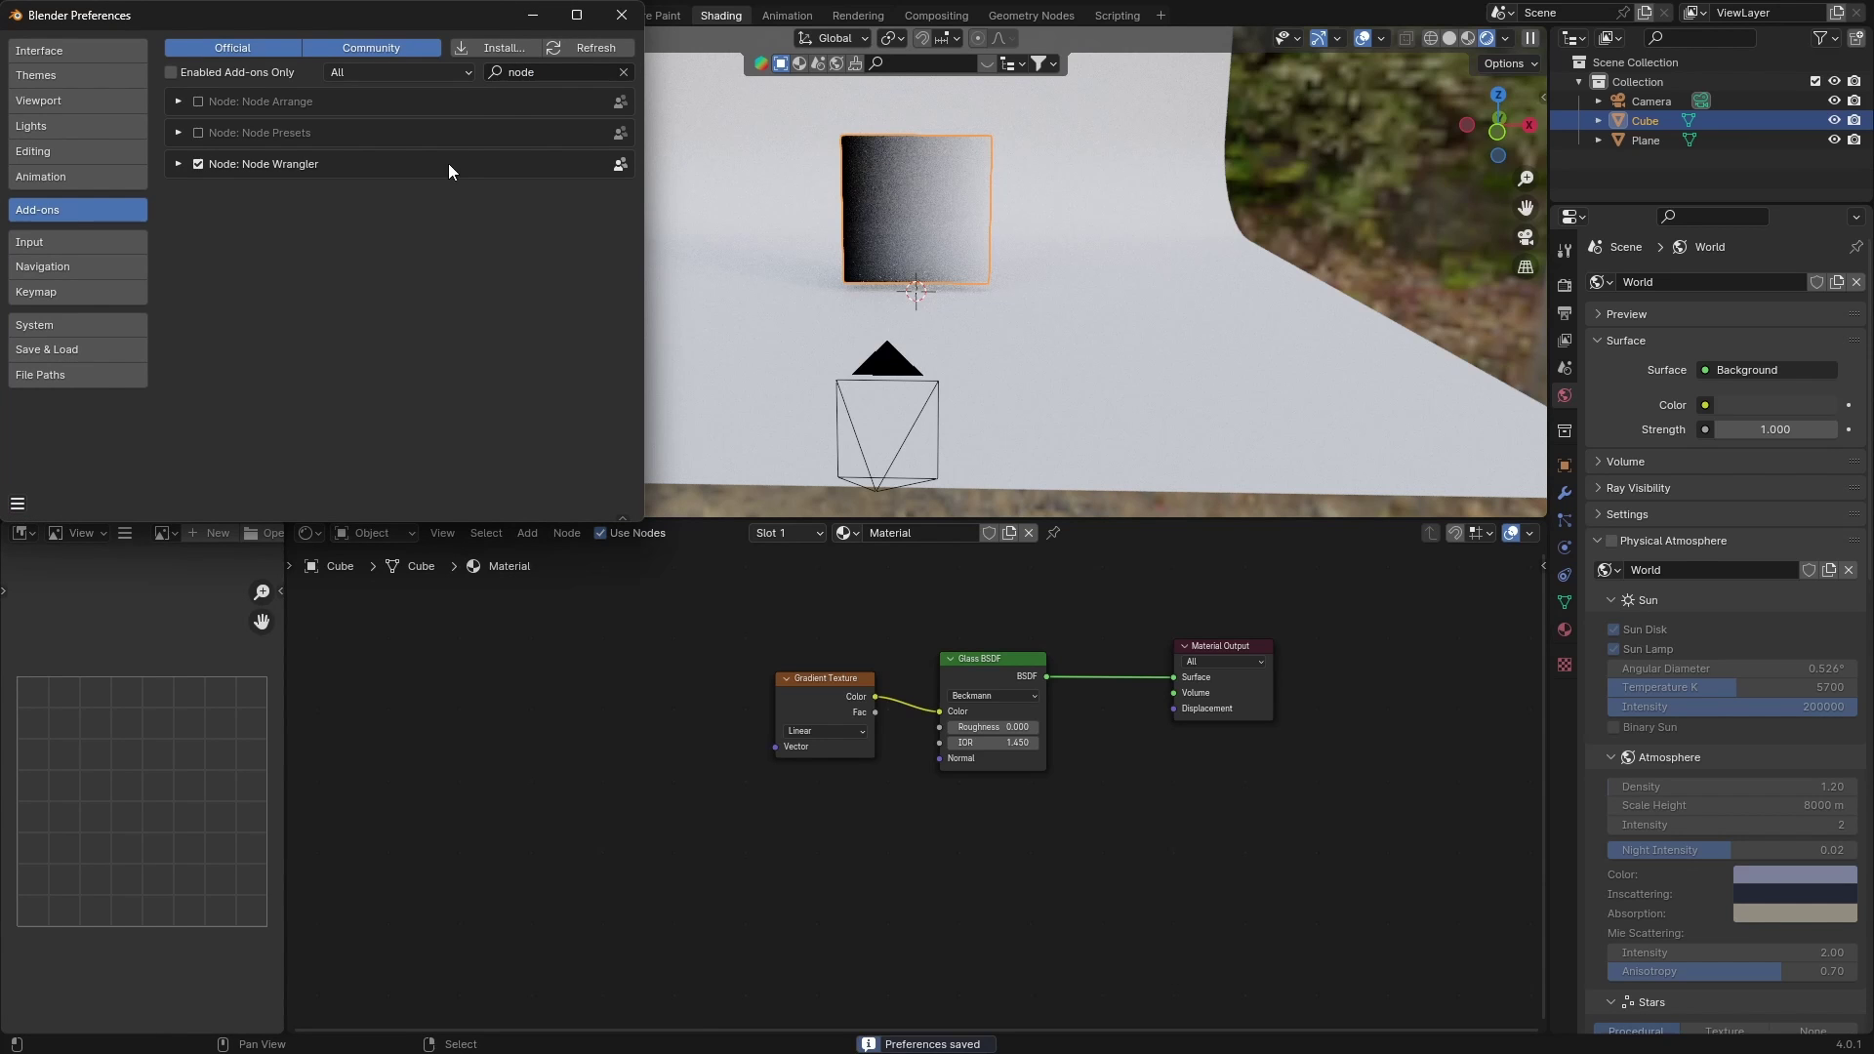
pyautogui.click(621, 15)
pyautogui.click(802, 714)
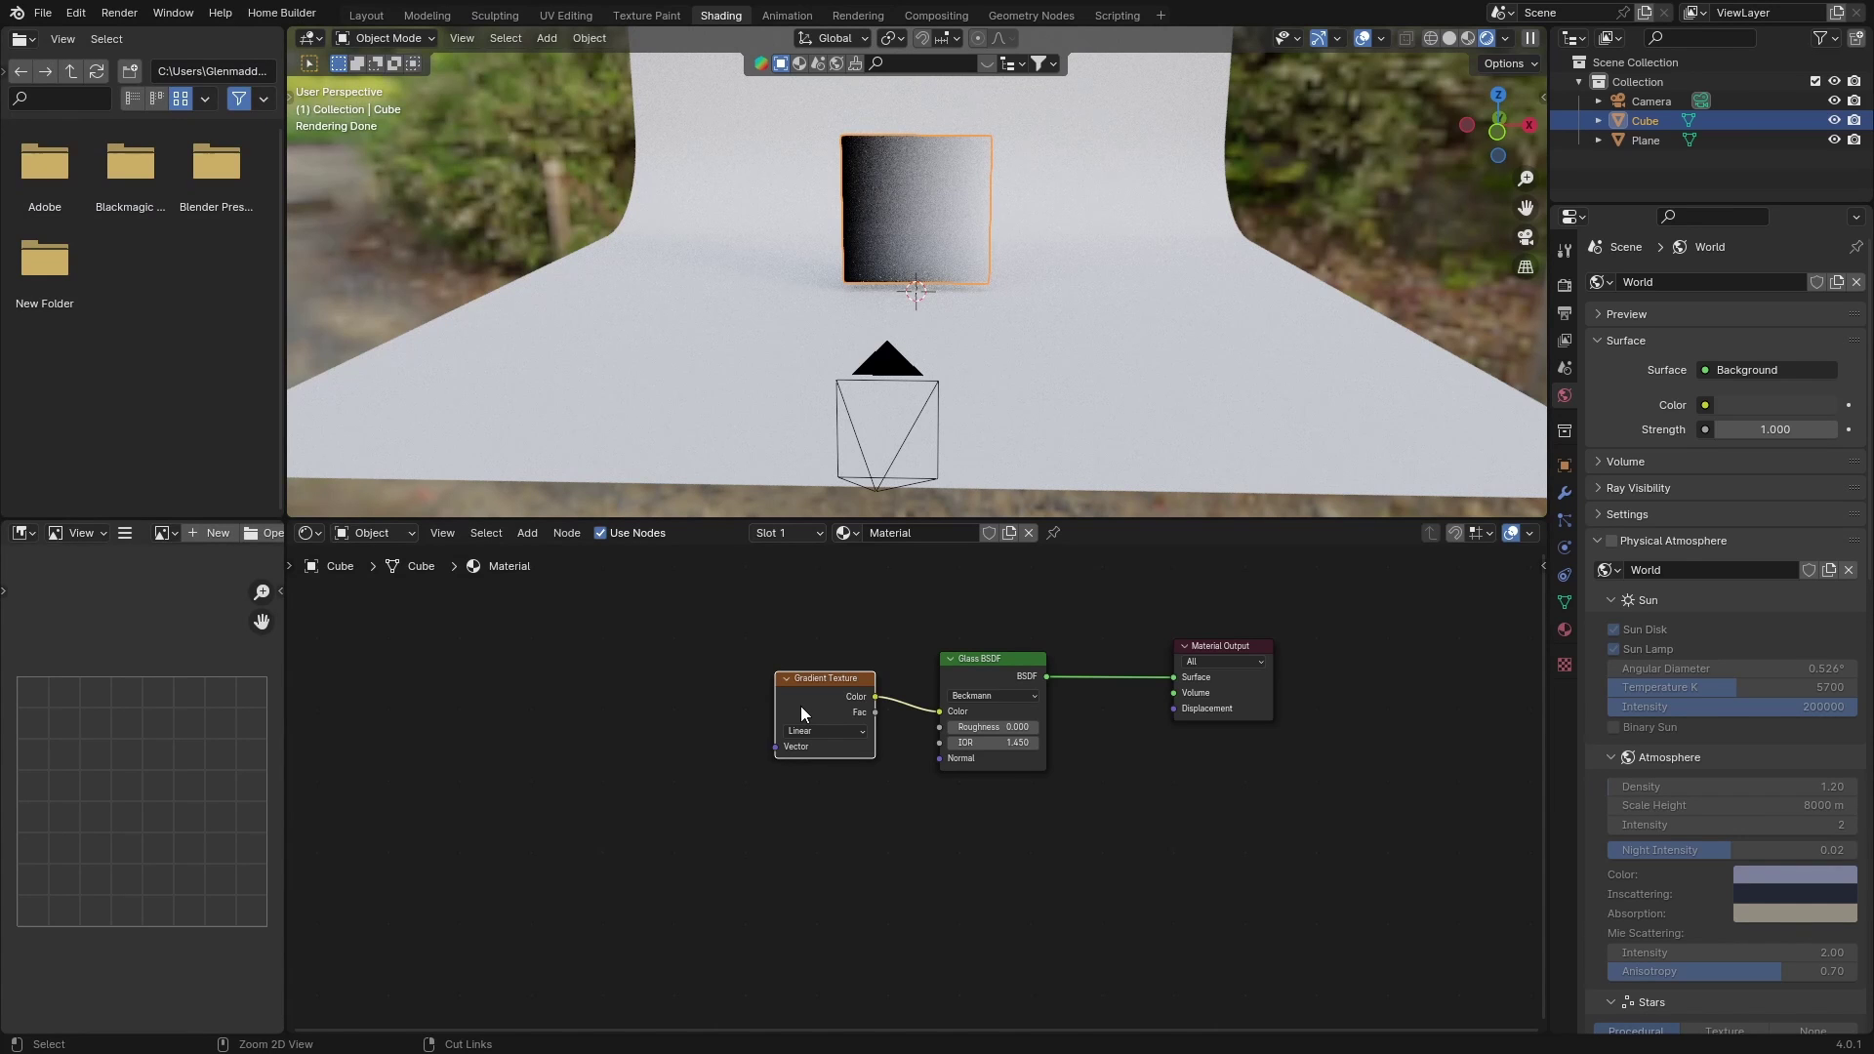
# Add Texture Coordinate and Mapping nodes with Ctrl+T, use UV, and set Location X to 0.05 m
pyautogui.hotkey('ctrl', 't')
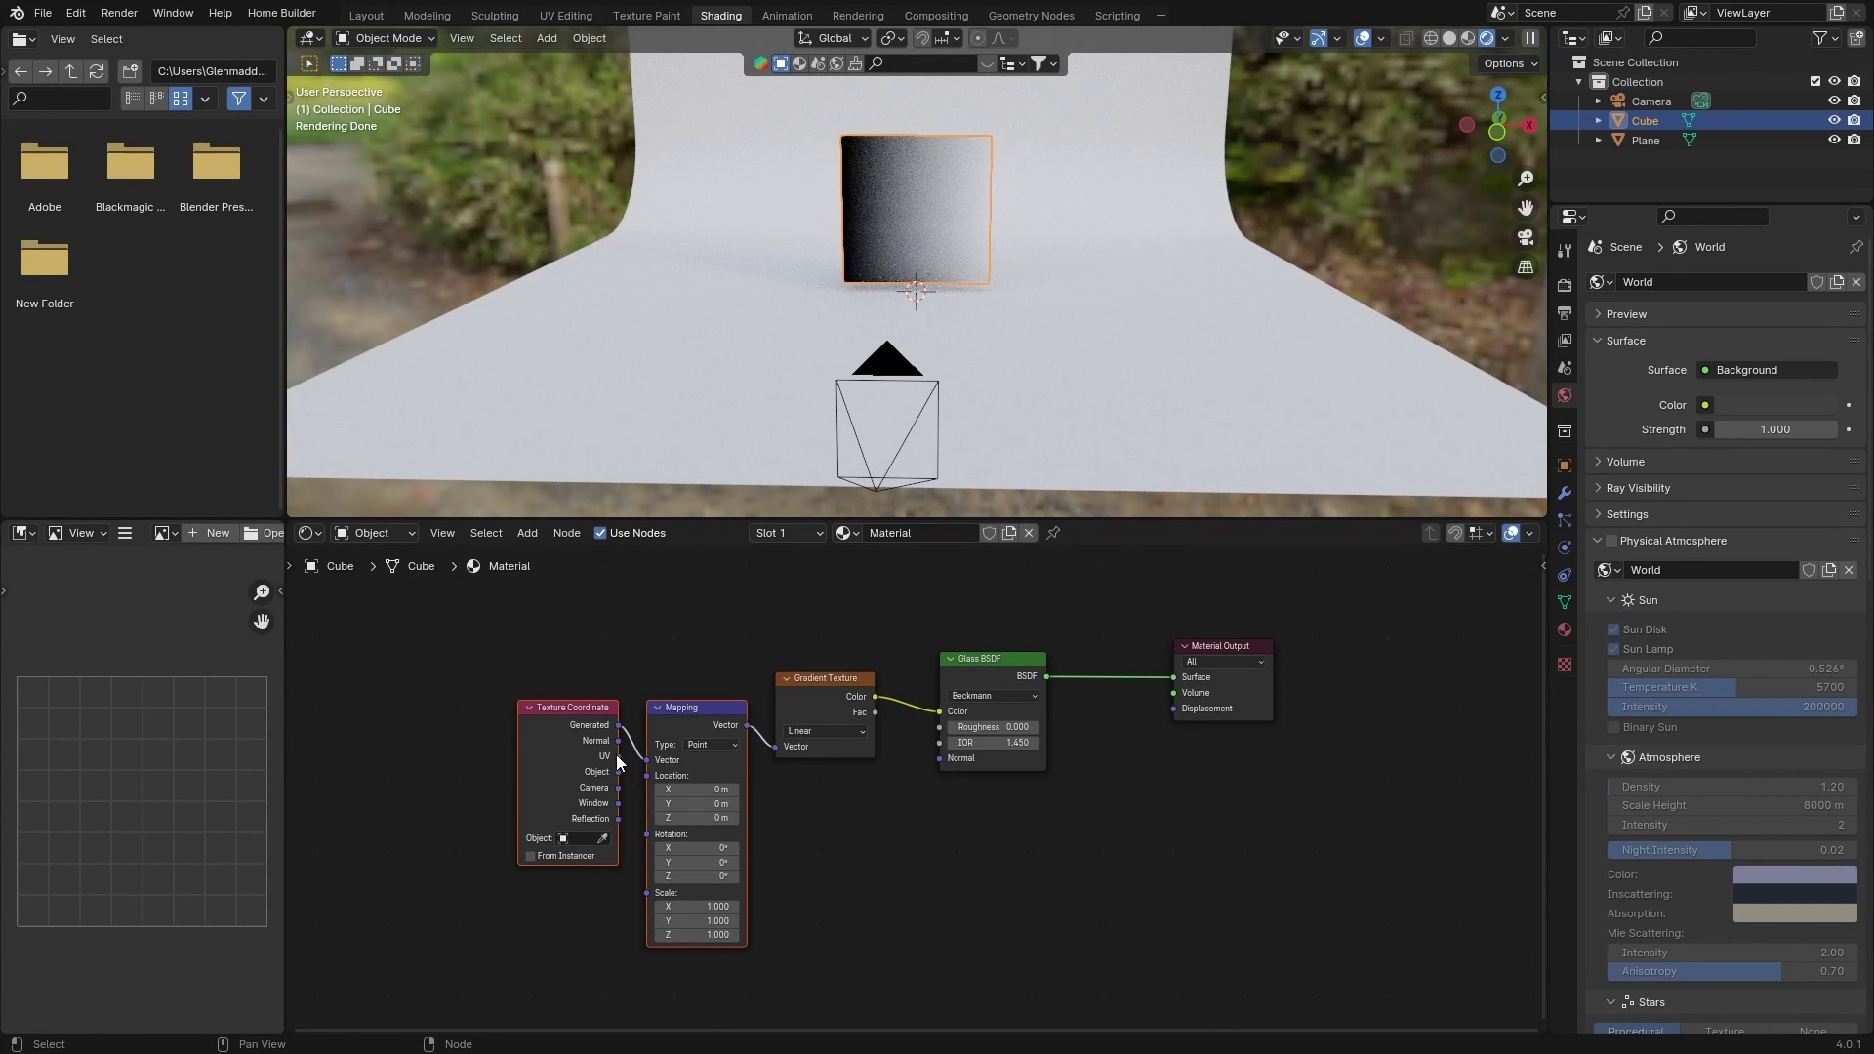
pyautogui.moveTo(619, 757); pyautogui.dragTo(648, 760)
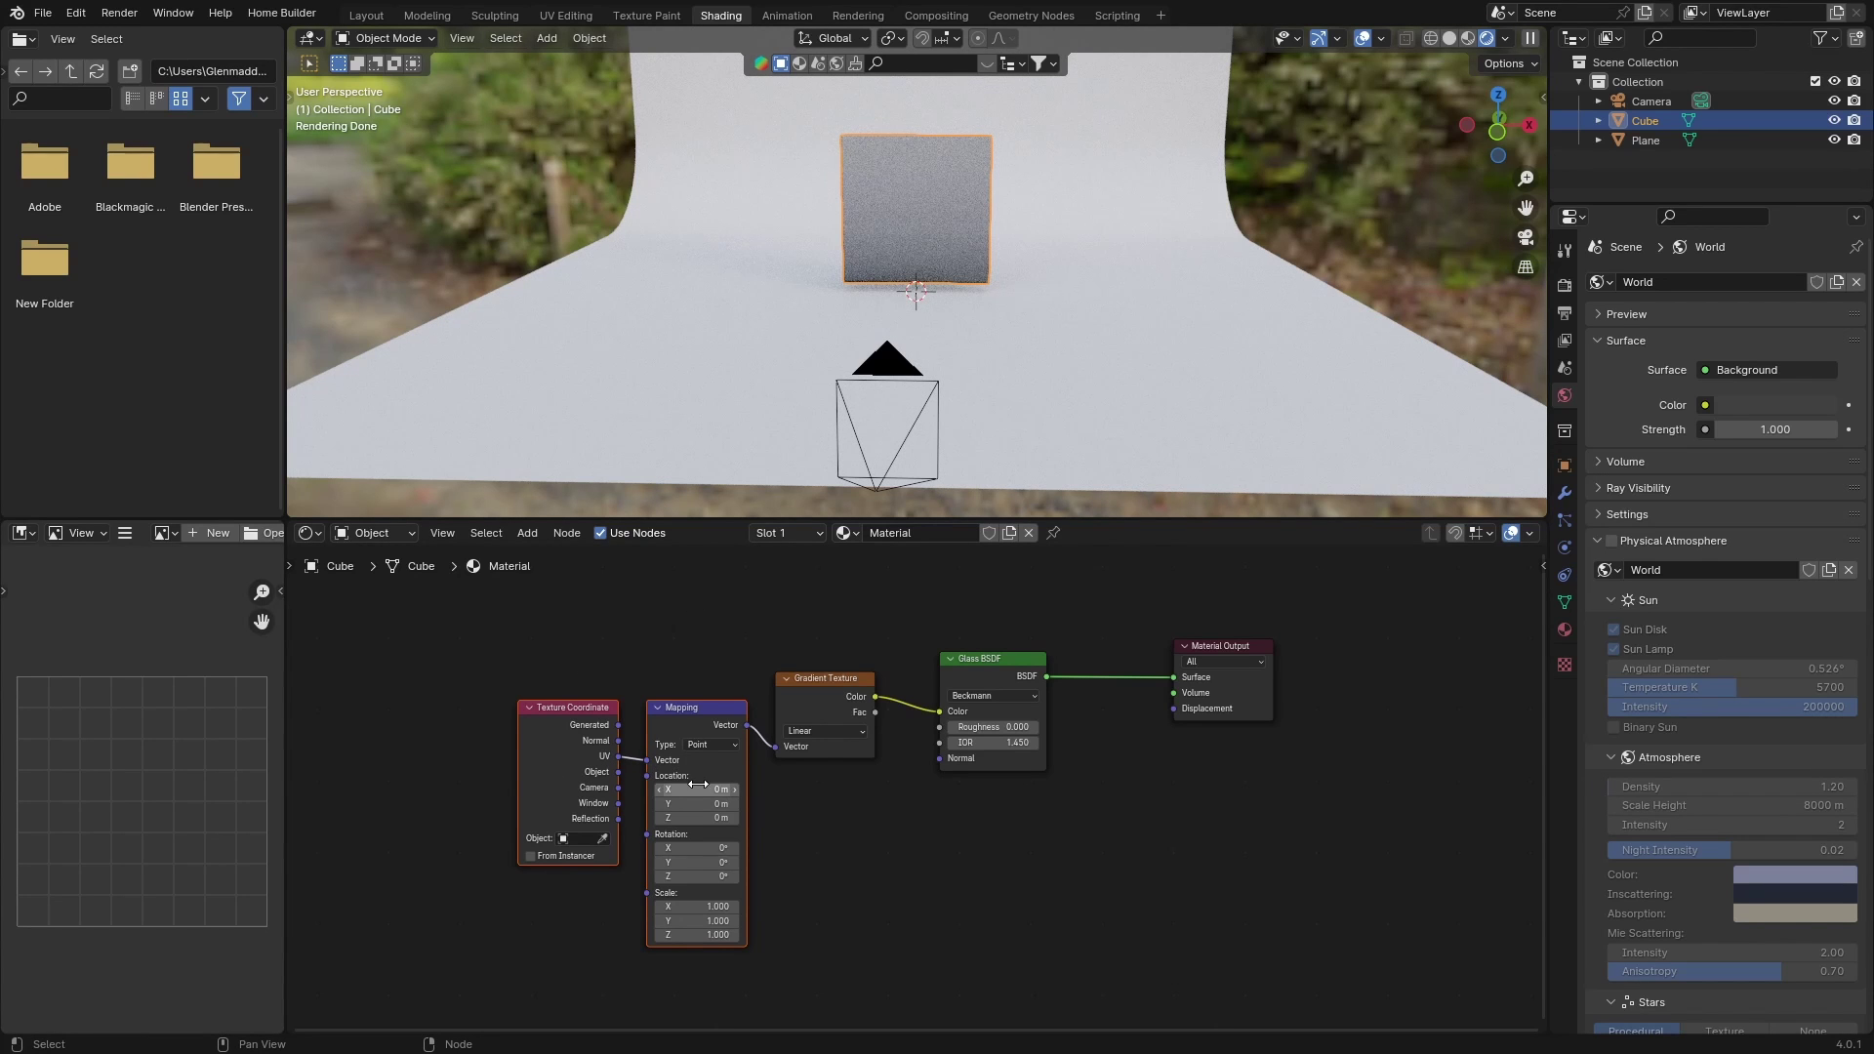
pyautogui.moveTo(698, 789)
pyautogui.mouseDown()
pyautogui.moveTo(761, 789)
pyautogui.moveTo(683, 788)
pyautogui.mouseUp()
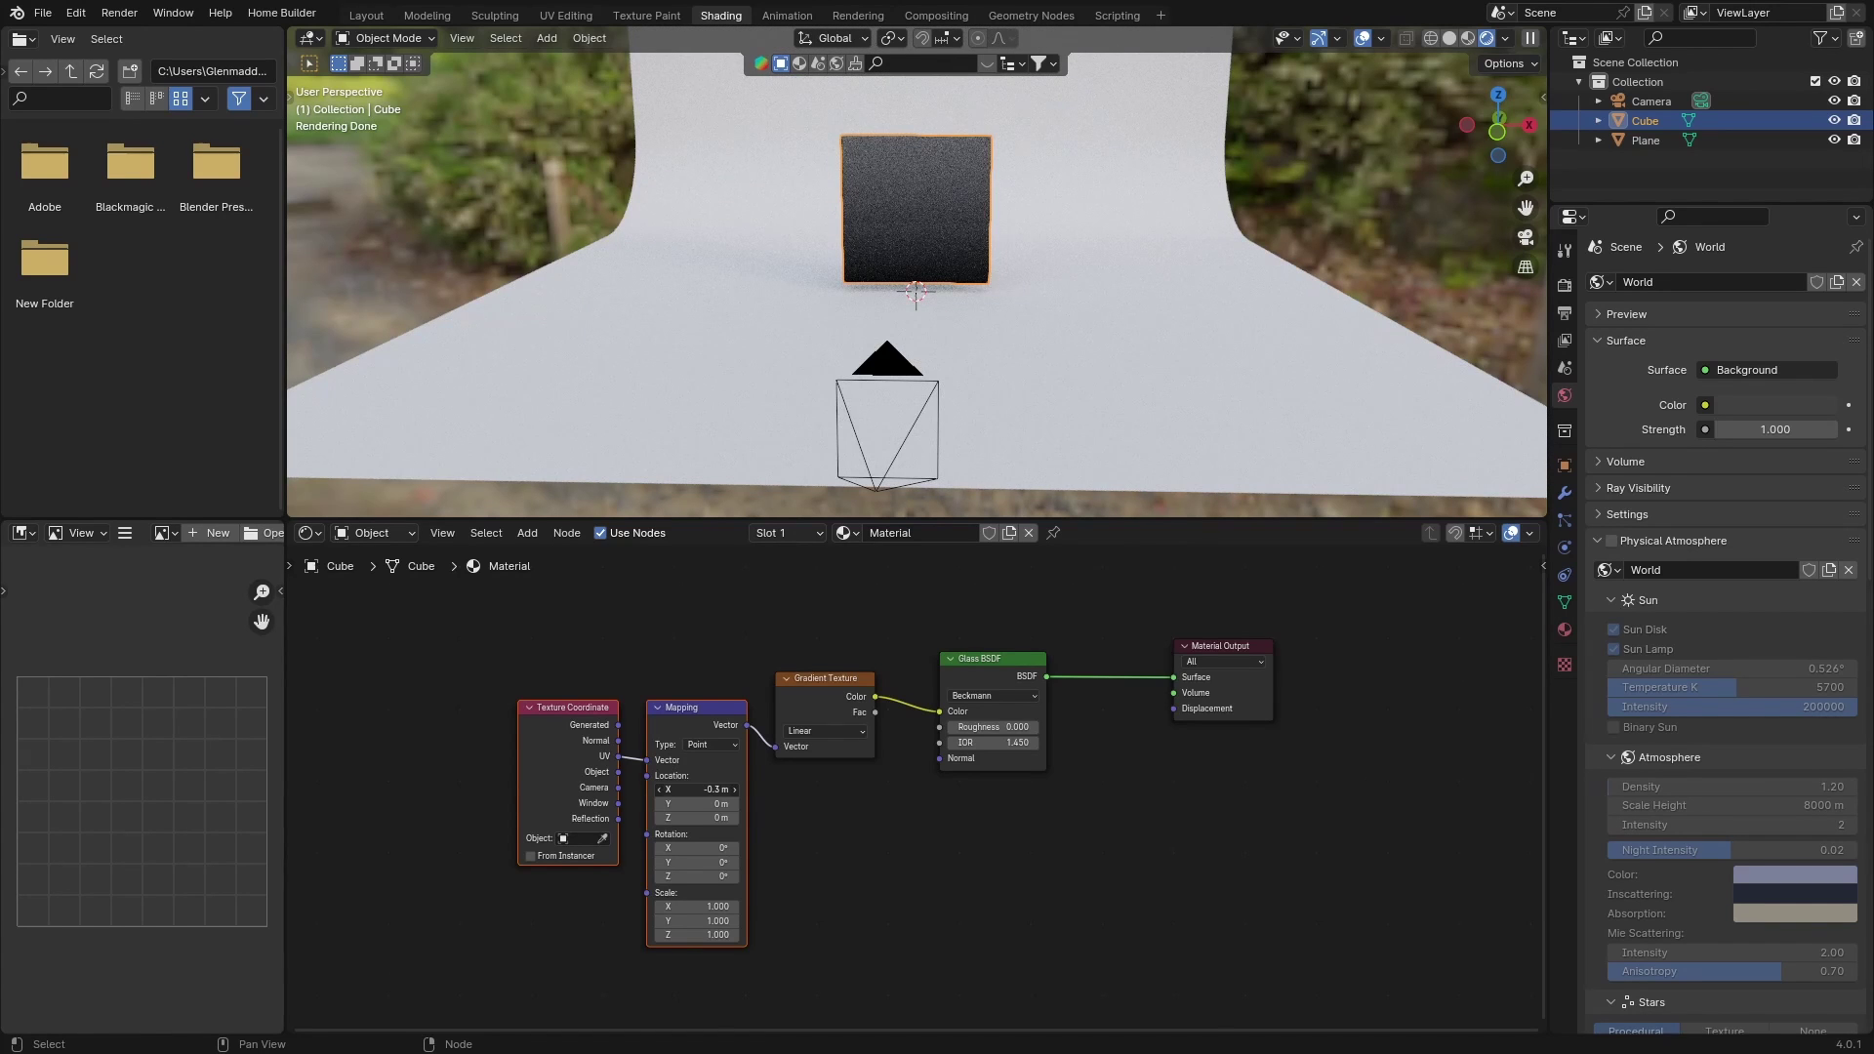
pyautogui.scroll(3, 718, 793)
pyautogui.doubleClick(718, 792)
pyautogui.press('BackSpace')
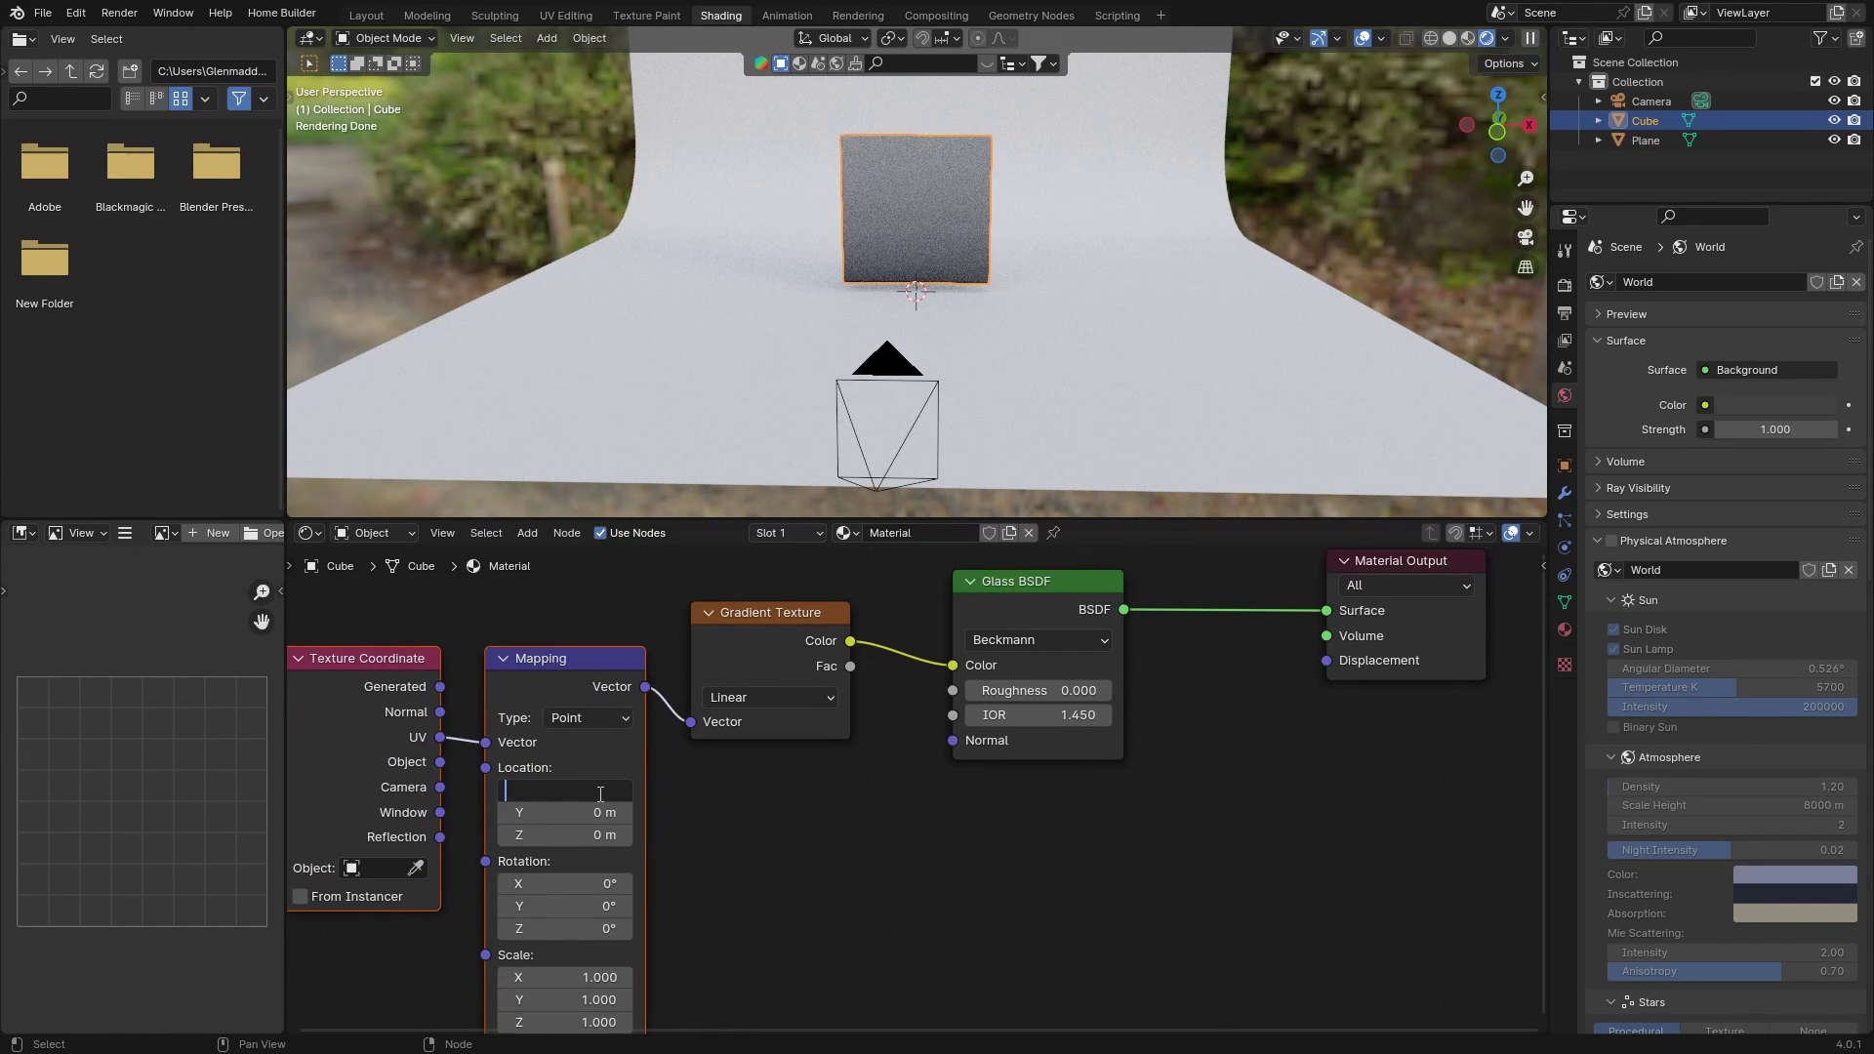
pyautogui.write('0.05')
pyautogui.press('Return')
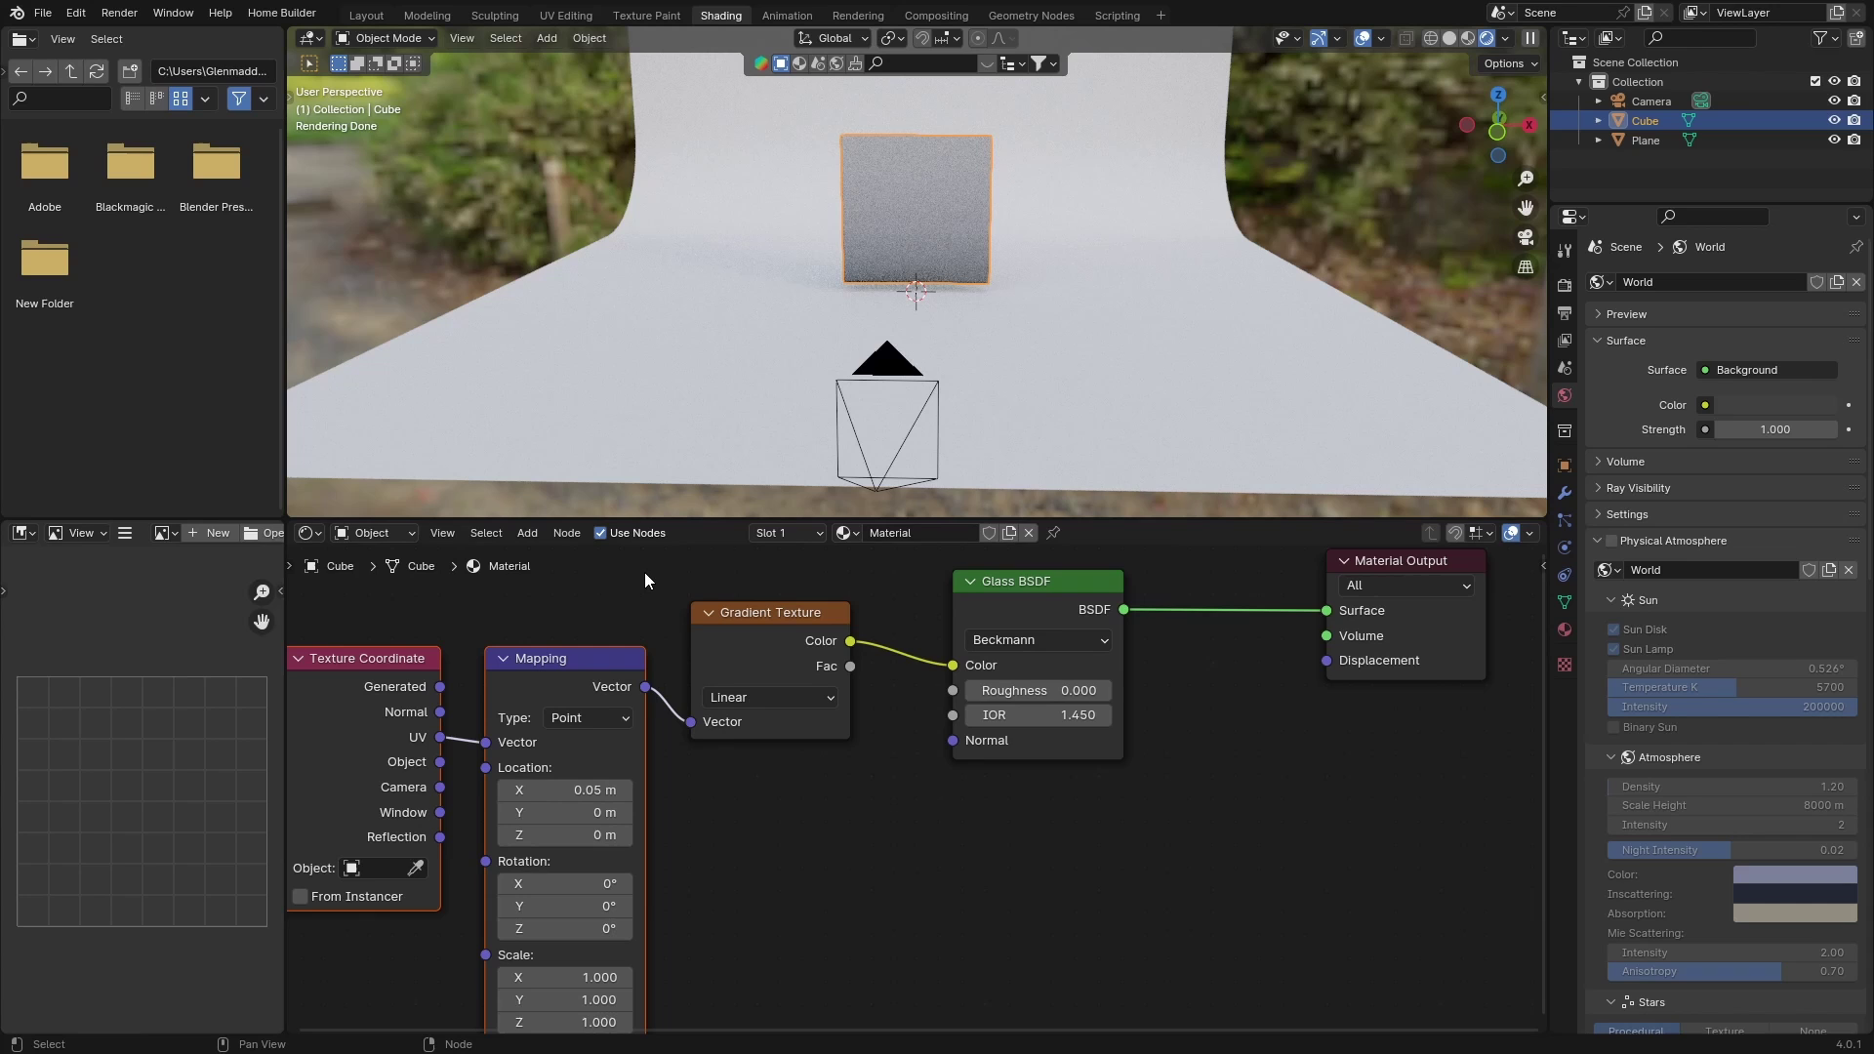
# Insert a Color Ramp node onto the Gradient Texture to Glass BSDF link
pyautogui.click(977, 752)
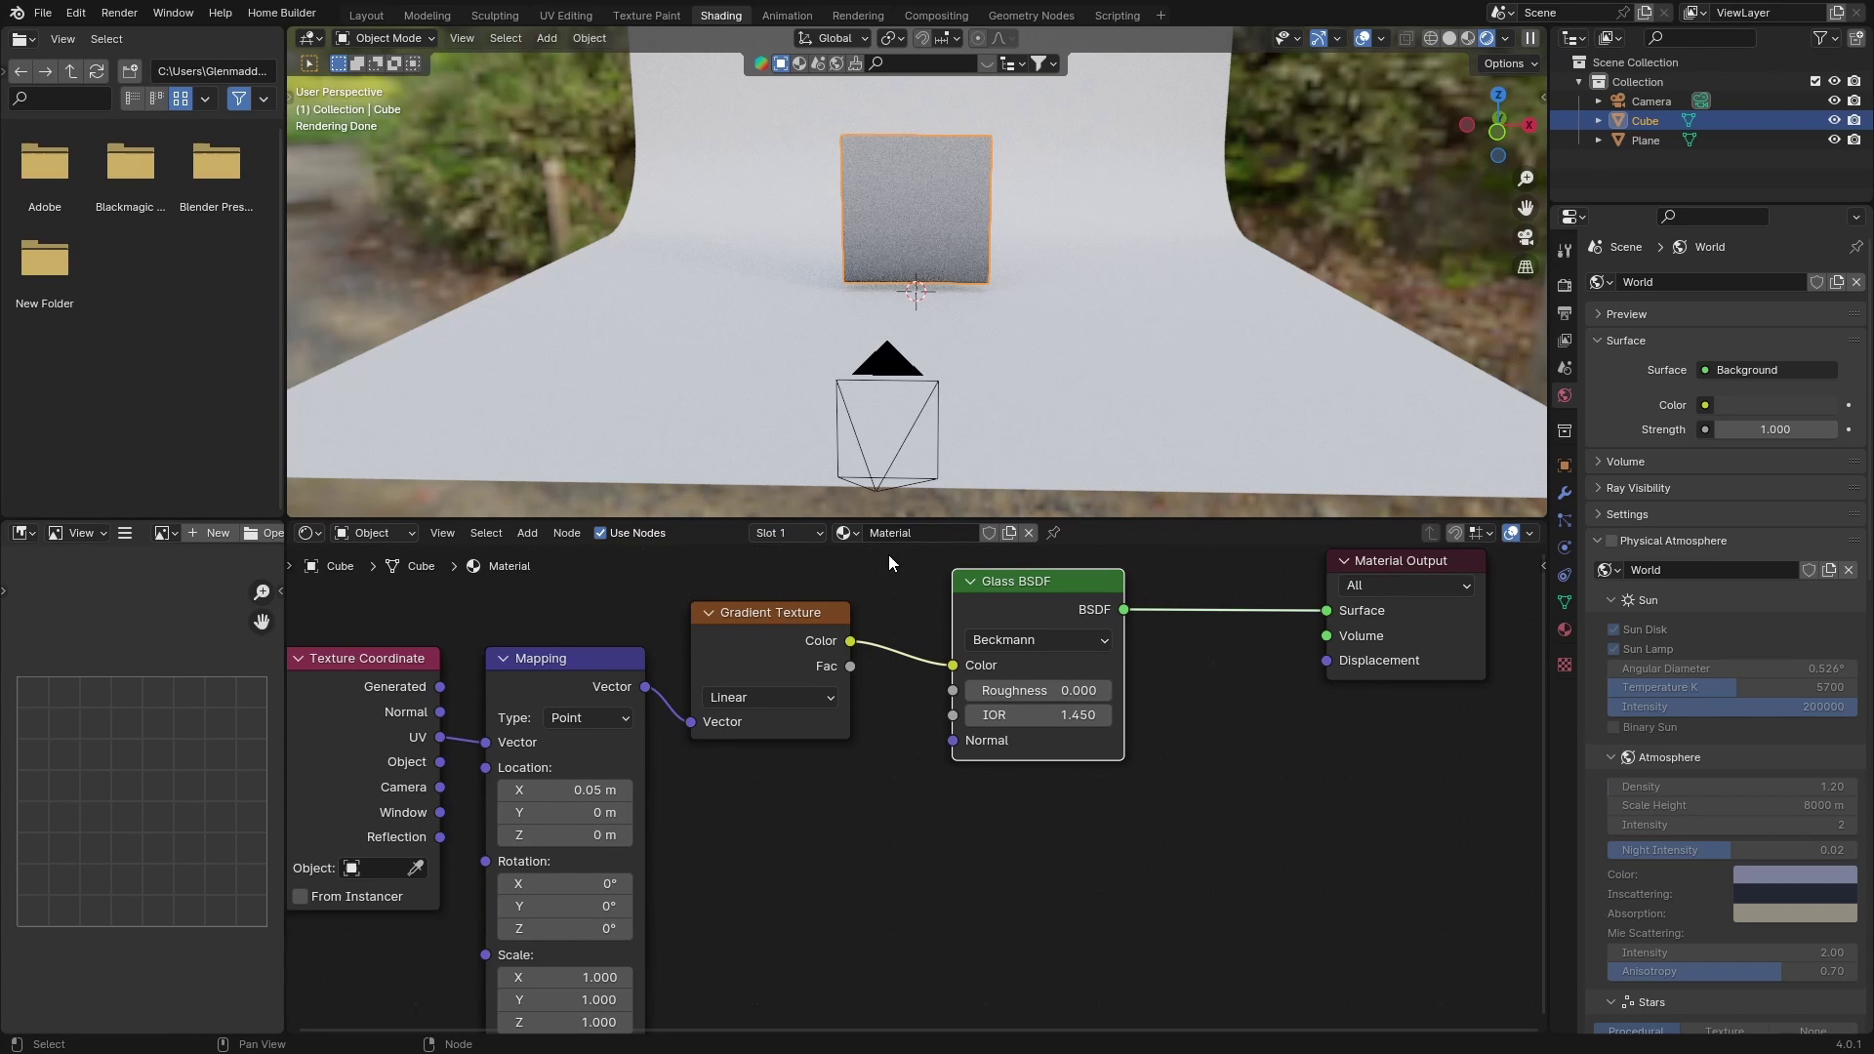
pyautogui.hotkey('shift', 'a')
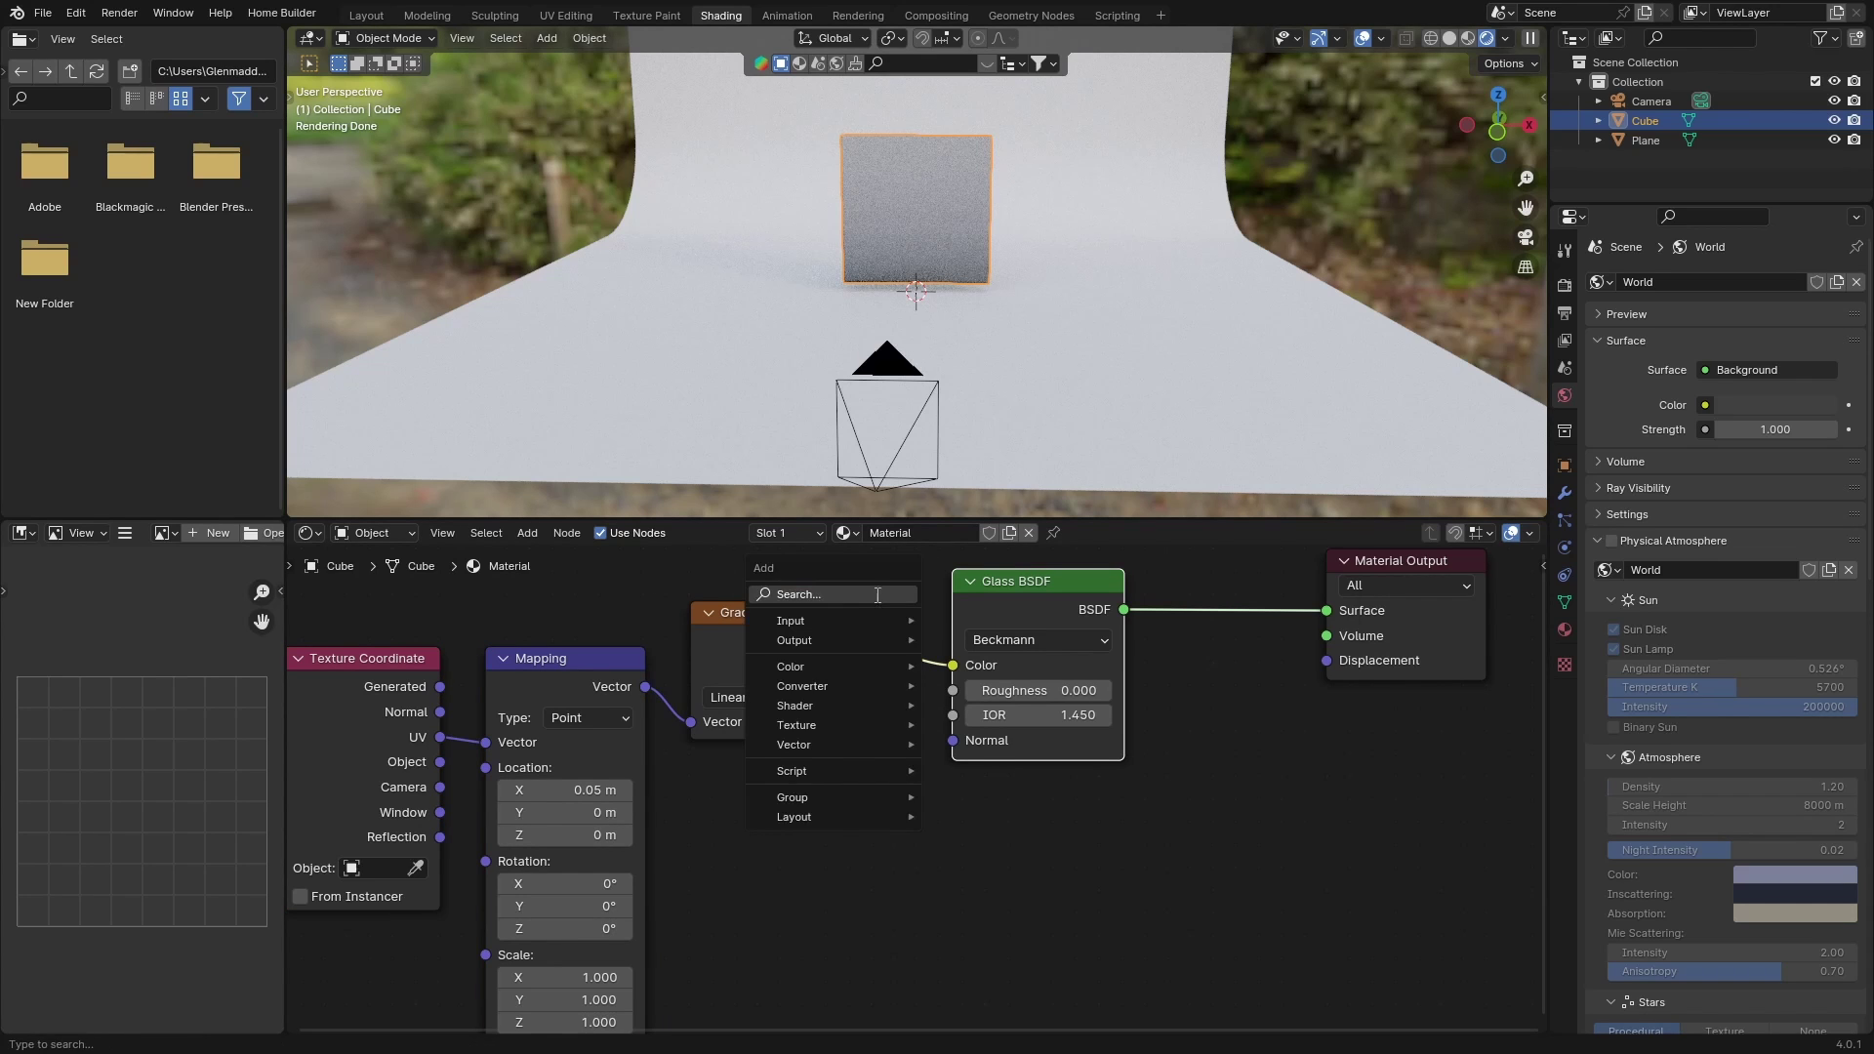
pyautogui.write('colo')
pyautogui.press('Down')
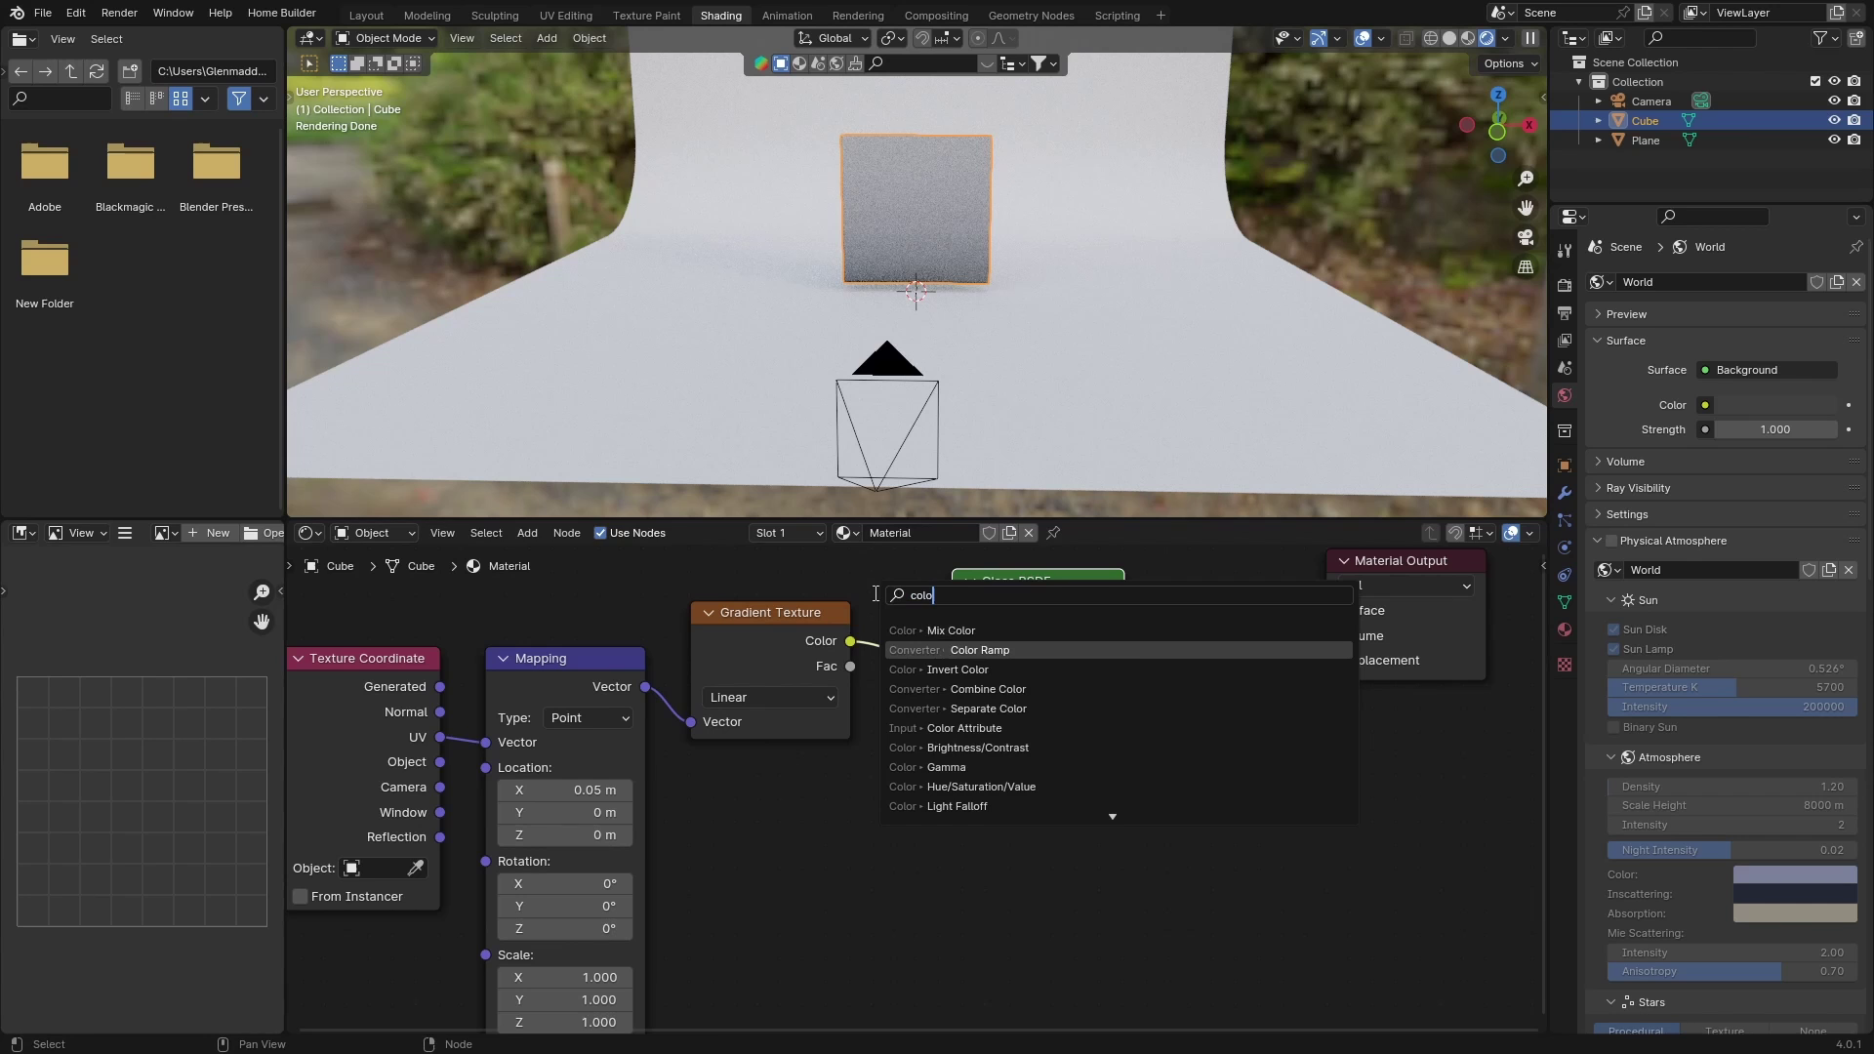
pyautogui.press('Return')
pyautogui.click(982, 835)
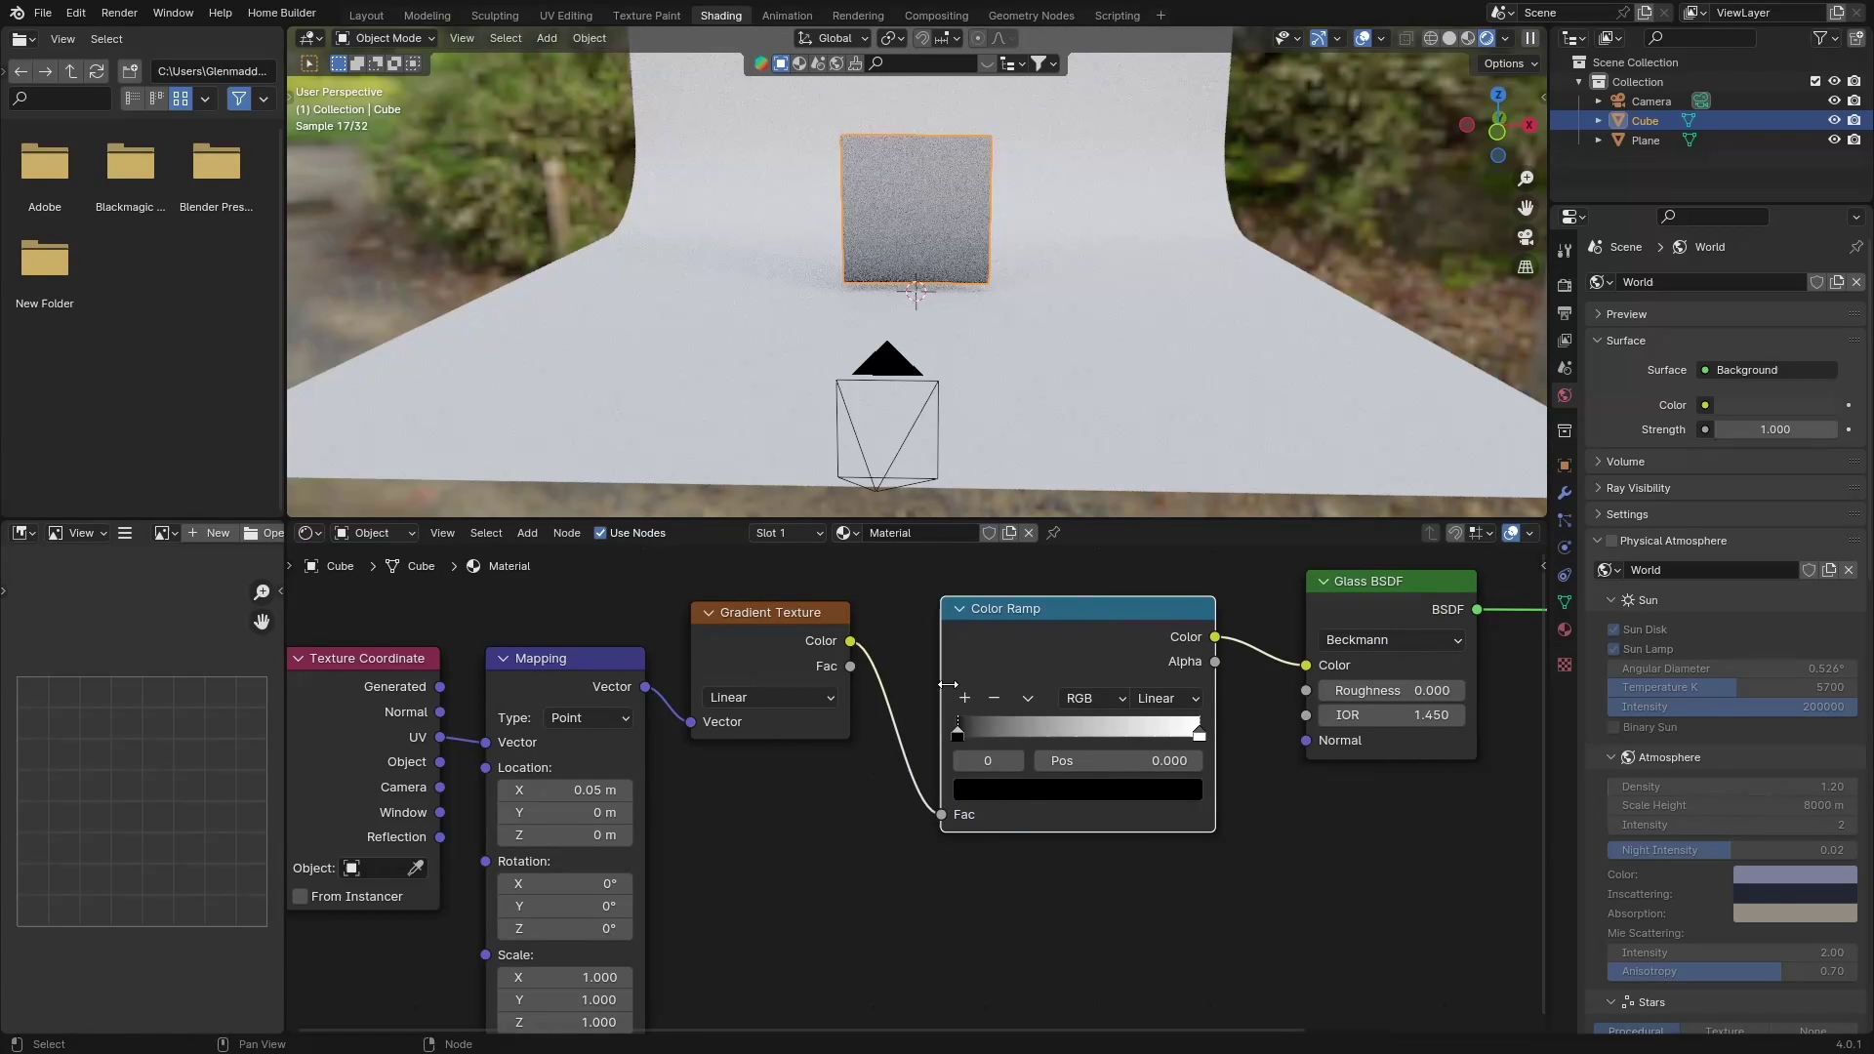
pyautogui.moveTo(1192, 892); pyautogui.dragTo(1084, 932, button='middle')
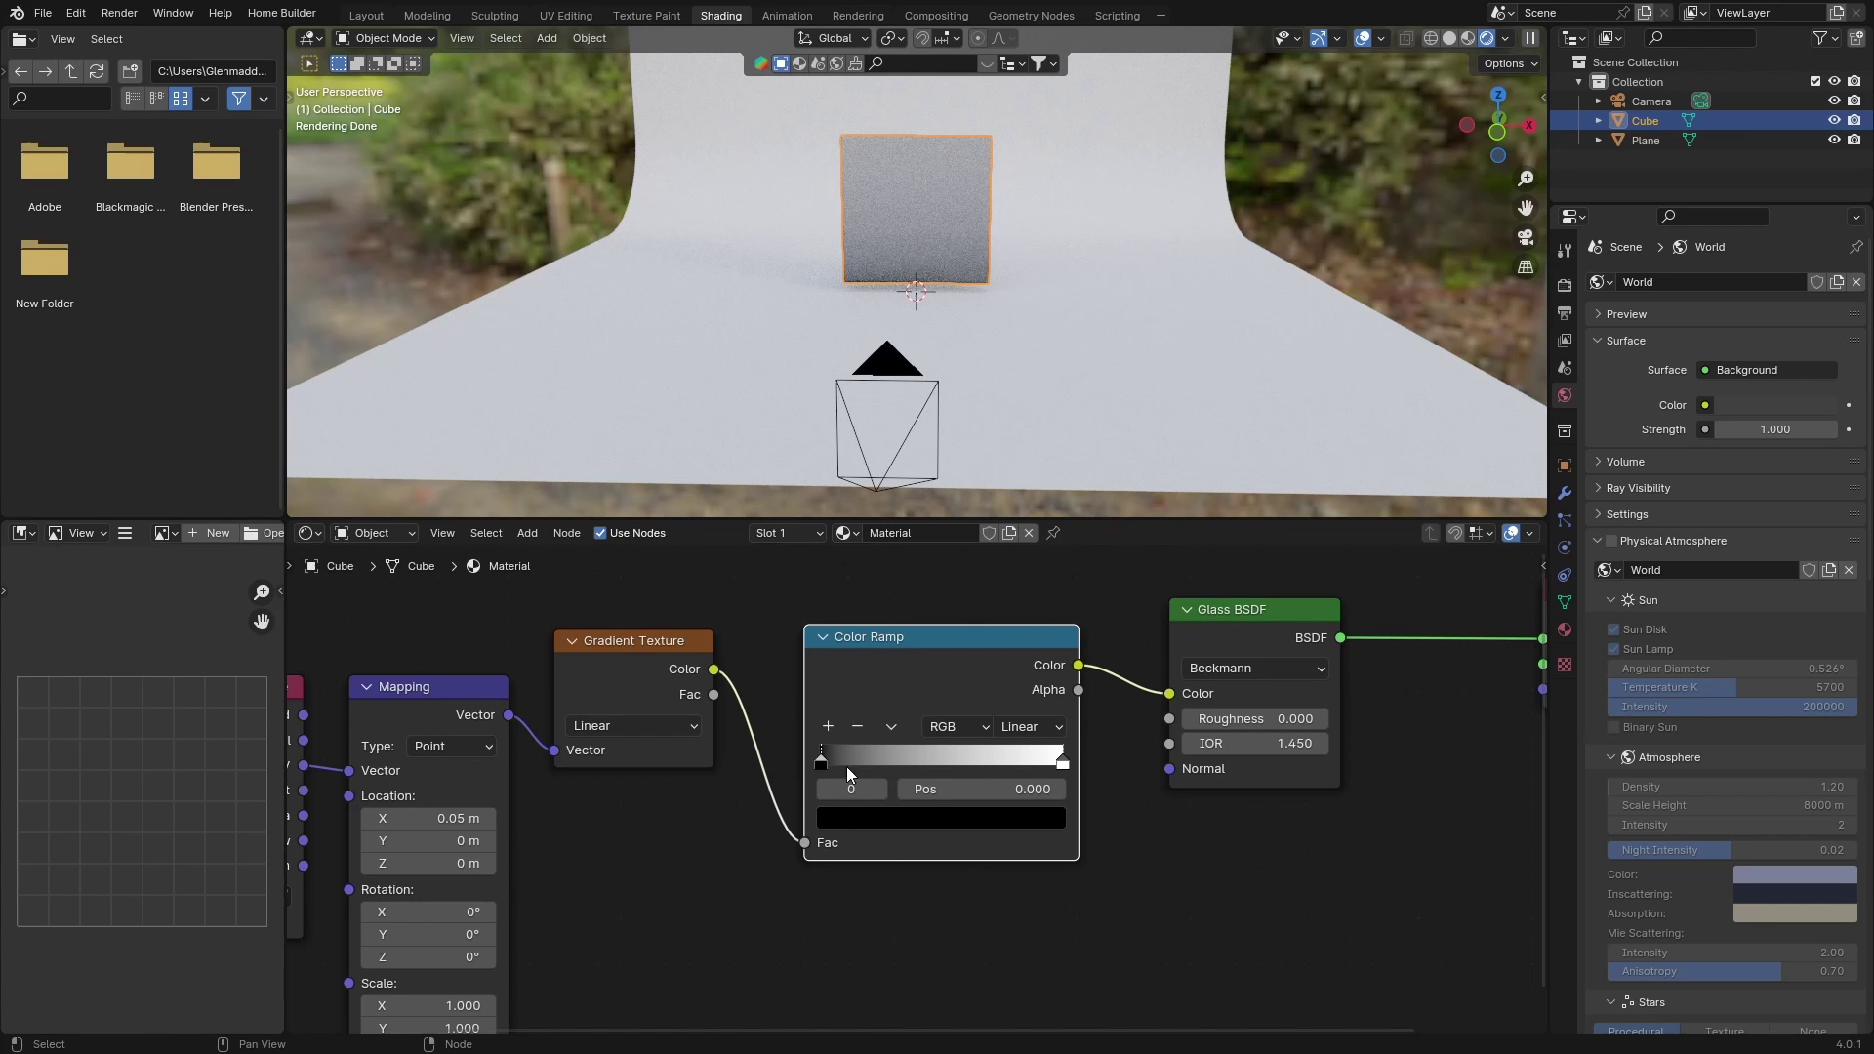
# Recolour the ramp's right (white) stop pink
pyautogui.click(1066, 765)
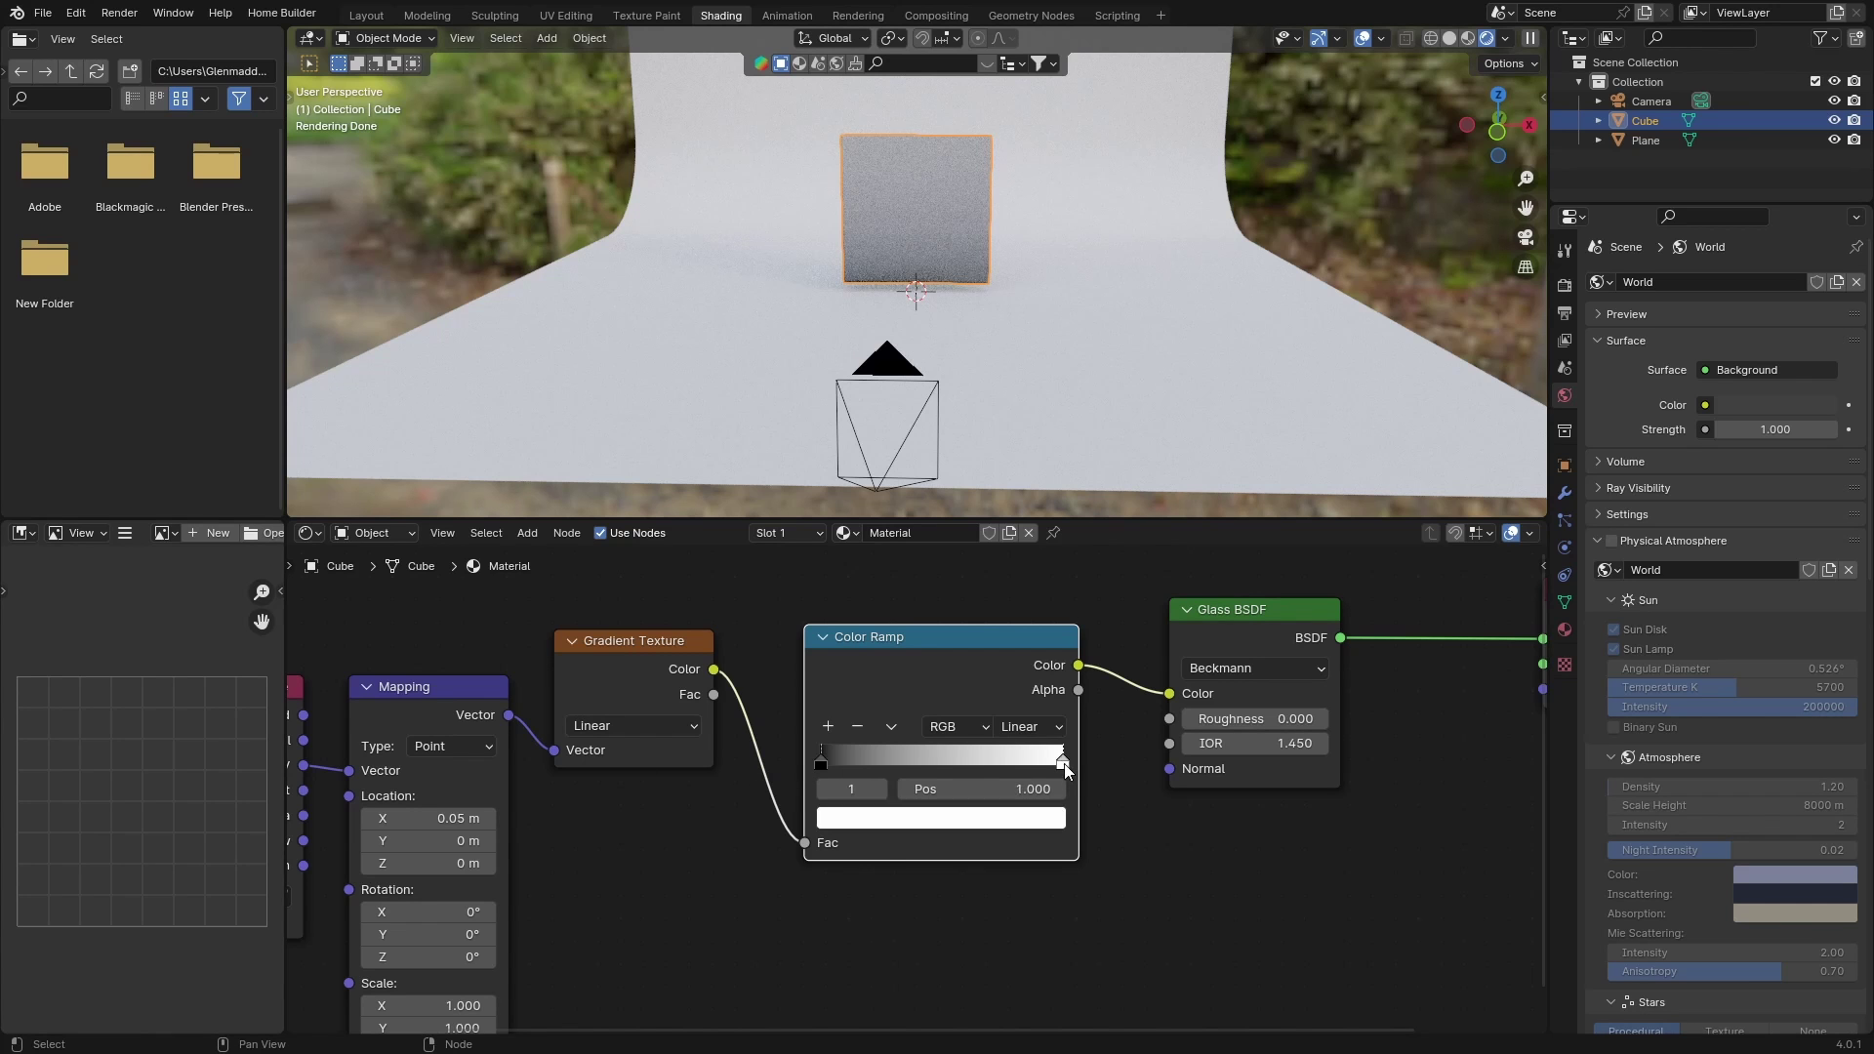
pyautogui.click(971, 826)
pyautogui.moveTo(927, 561); pyautogui.dragTo(985, 642)
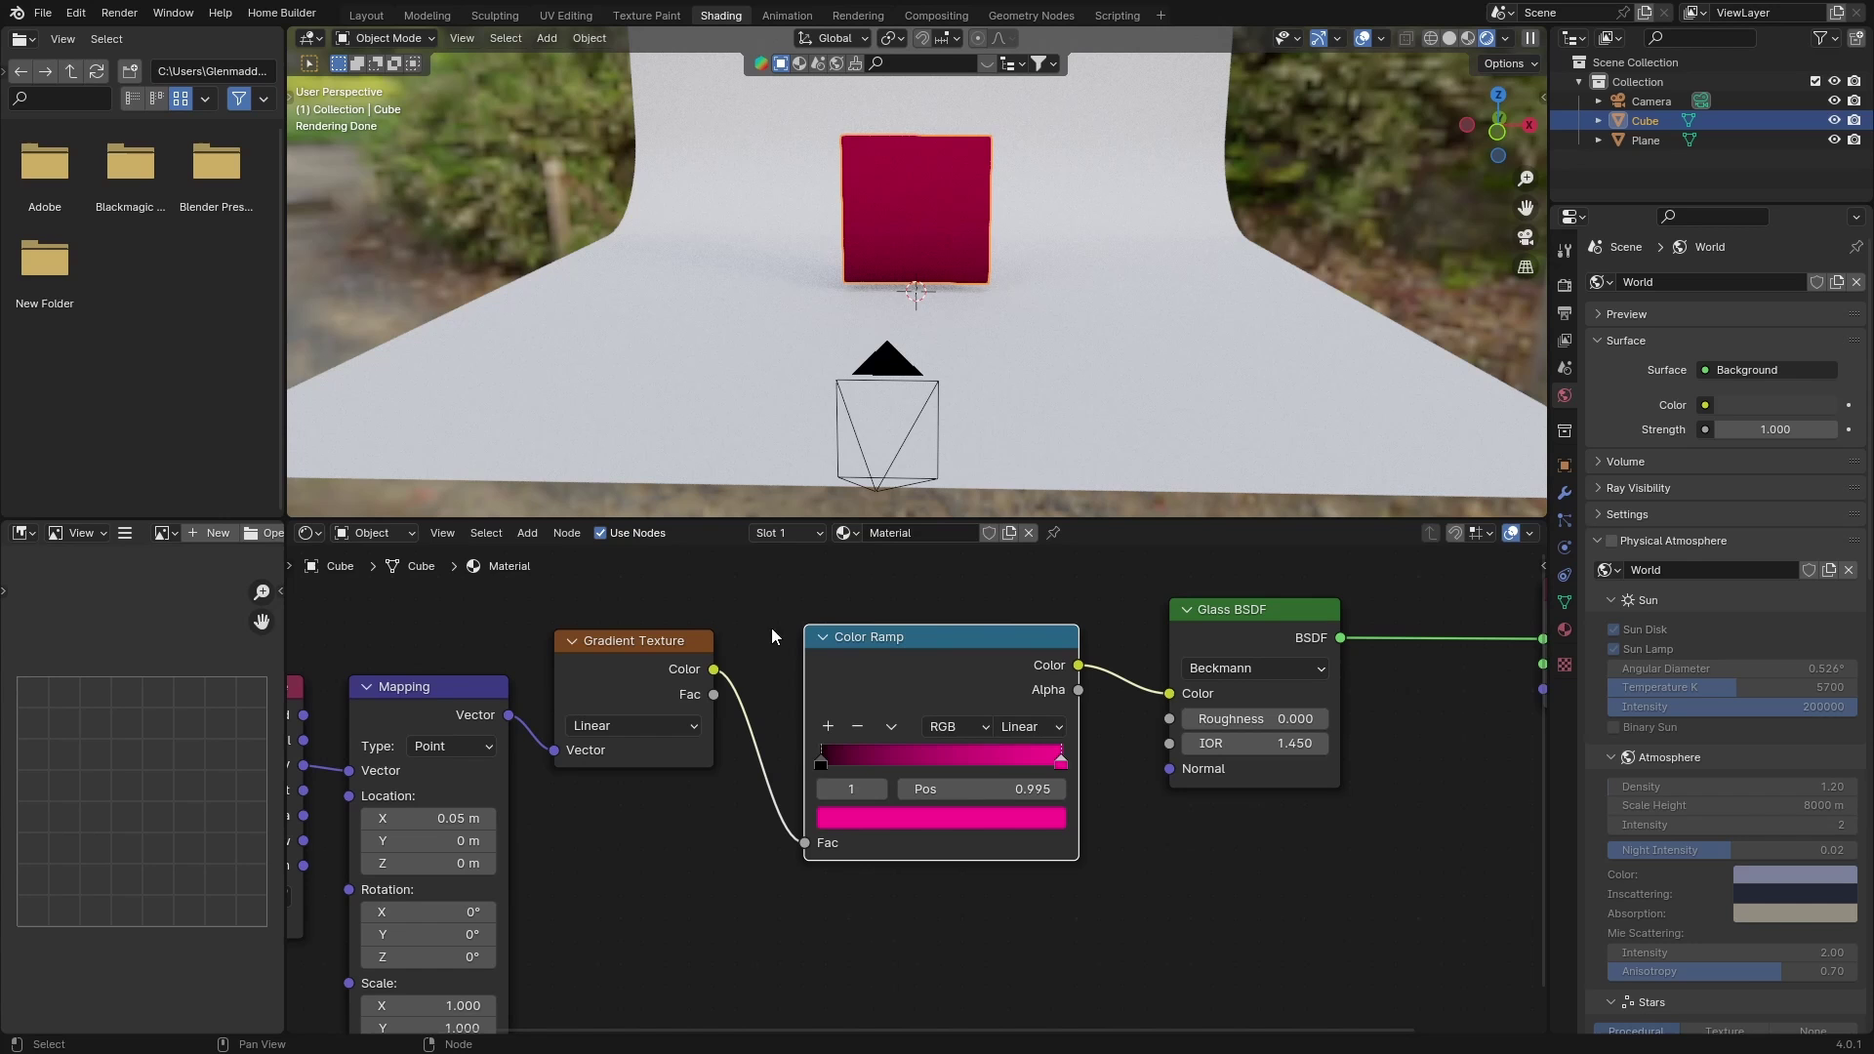
# Change the ramp's black left stop to lavender at full brightness (Value 1)
pyautogui.click(819, 762)
pyautogui.click(869, 817)
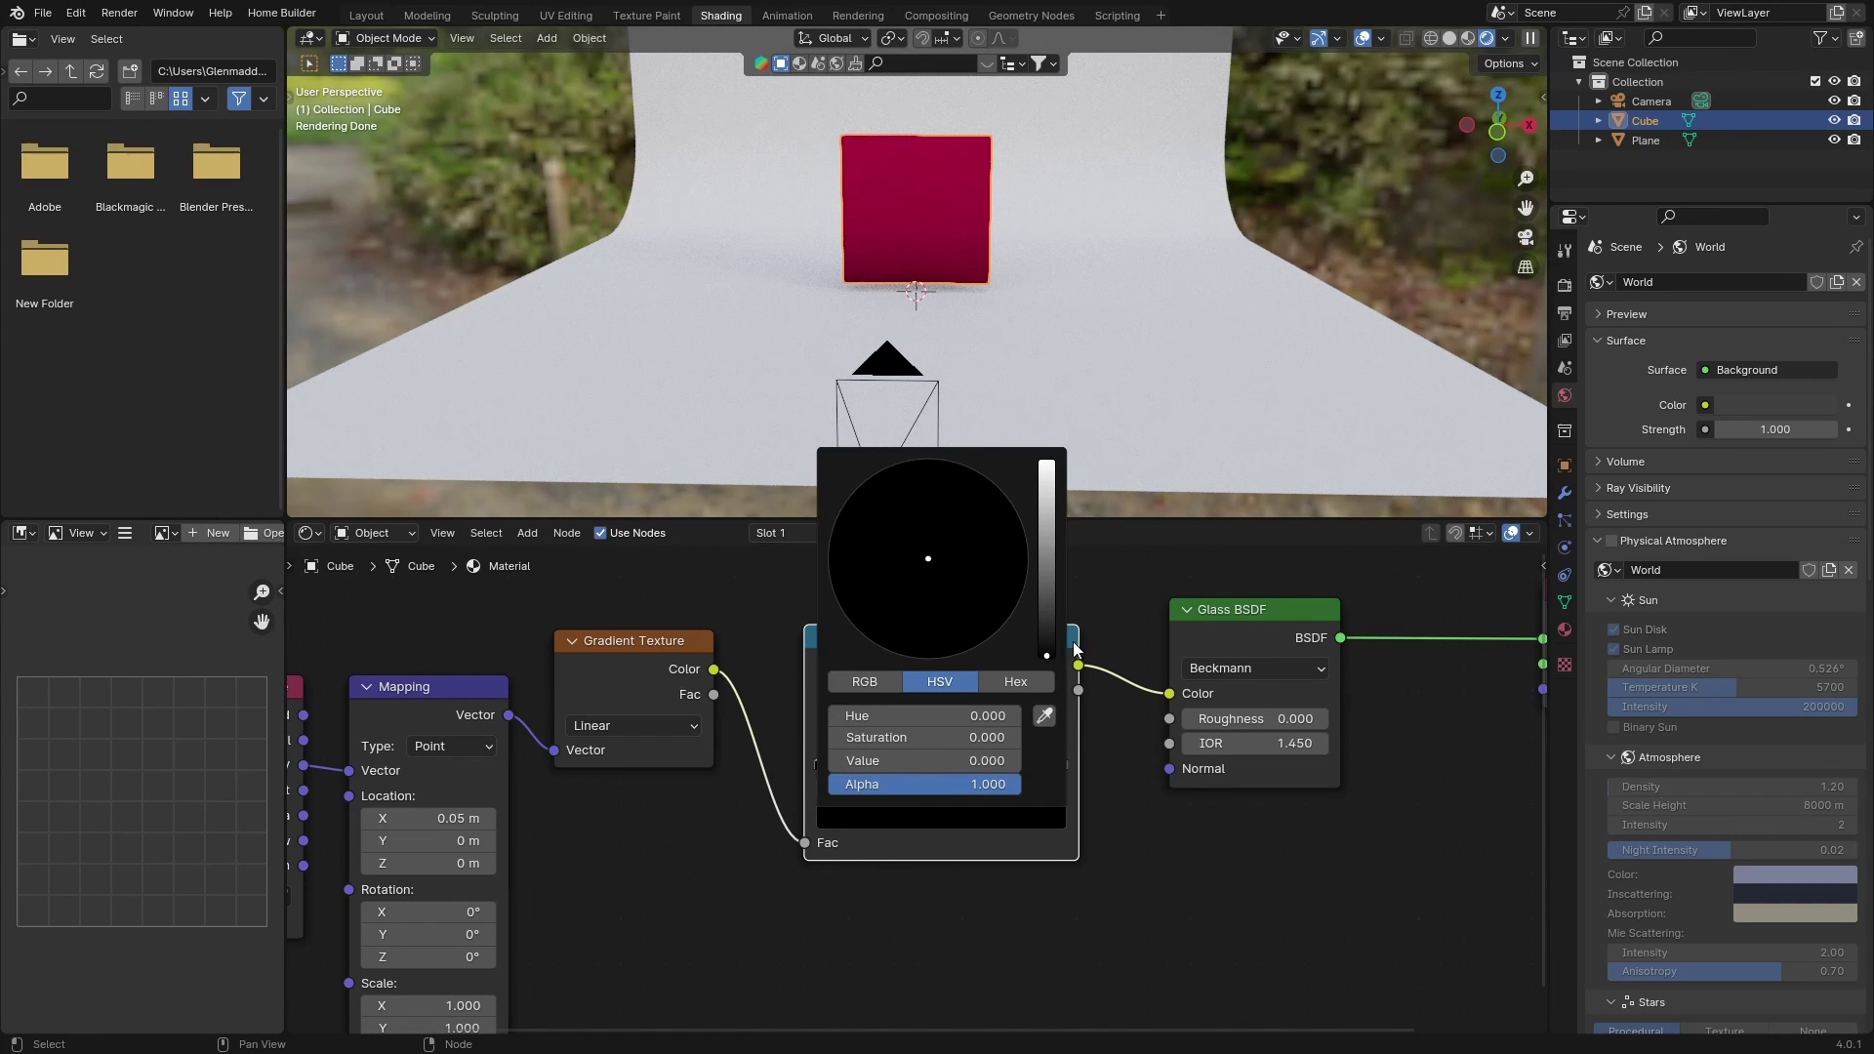
pyautogui.click(1046, 650)
pyautogui.moveTo(1046, 652); pyautogui.dragTo(1047, 463)
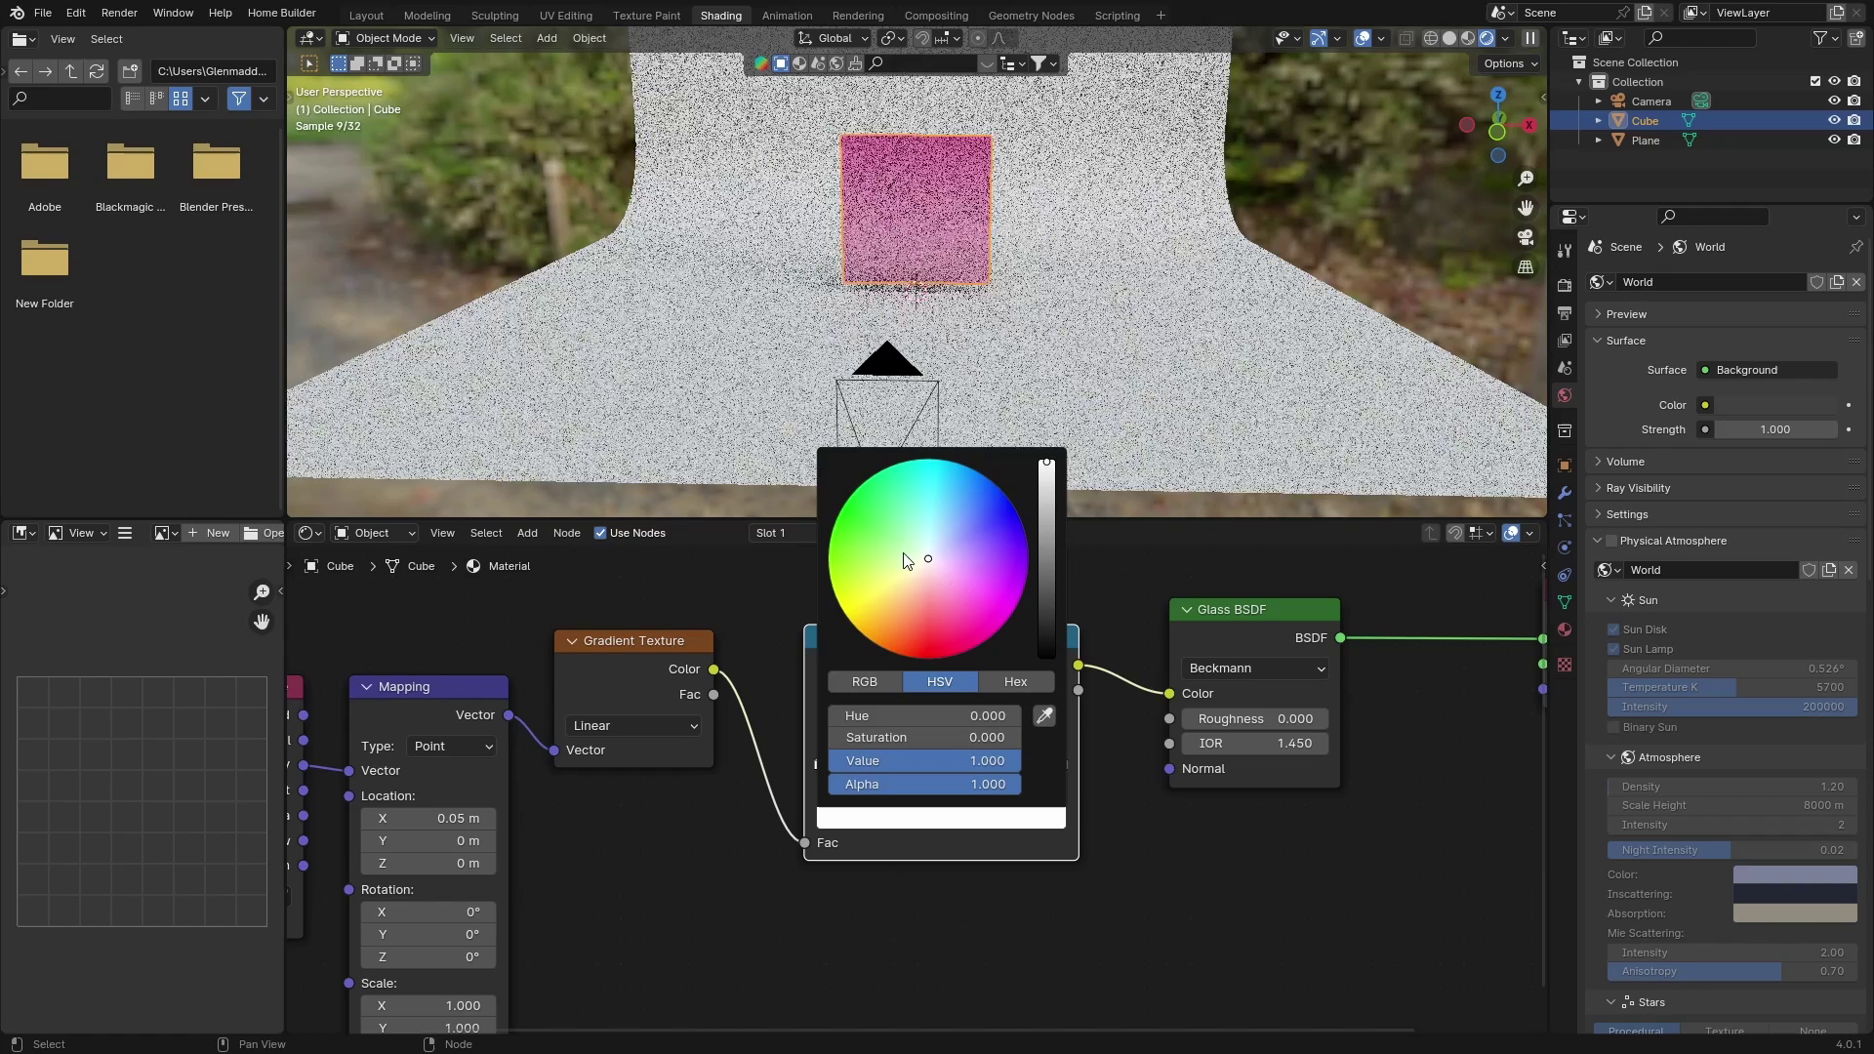
pyautogui.moveTo(903, 552)
pyautogui.mouseDown()
pyautogui.moveTo(956, 518)
pyautogui.moveTo(933, 532)
pyautogui.moveTo(919, 597)
pyautogui.moveTo(955, 550)
pyautogui.mouseUp()
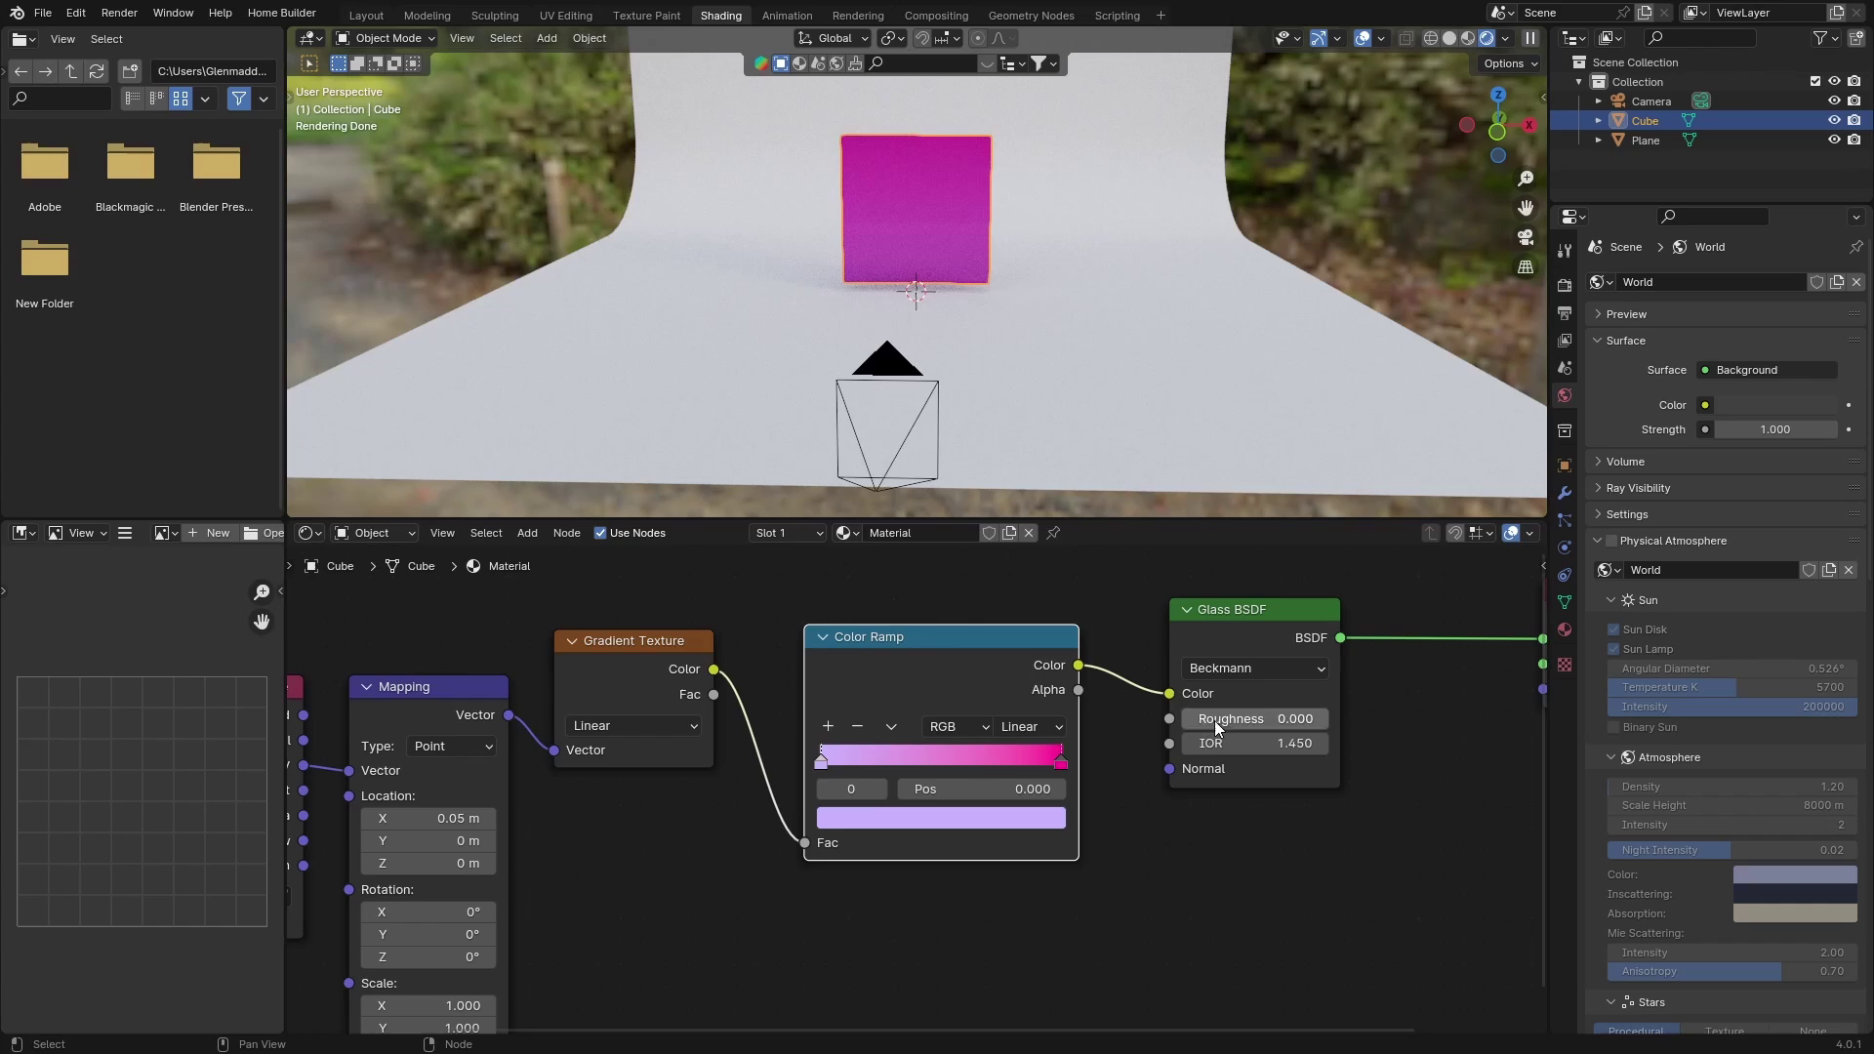
# Set the Glass BSDF roughness to 0.115
pyautogui.moveTo(1216, 719); pyautogui.dragTo(1243, 720)
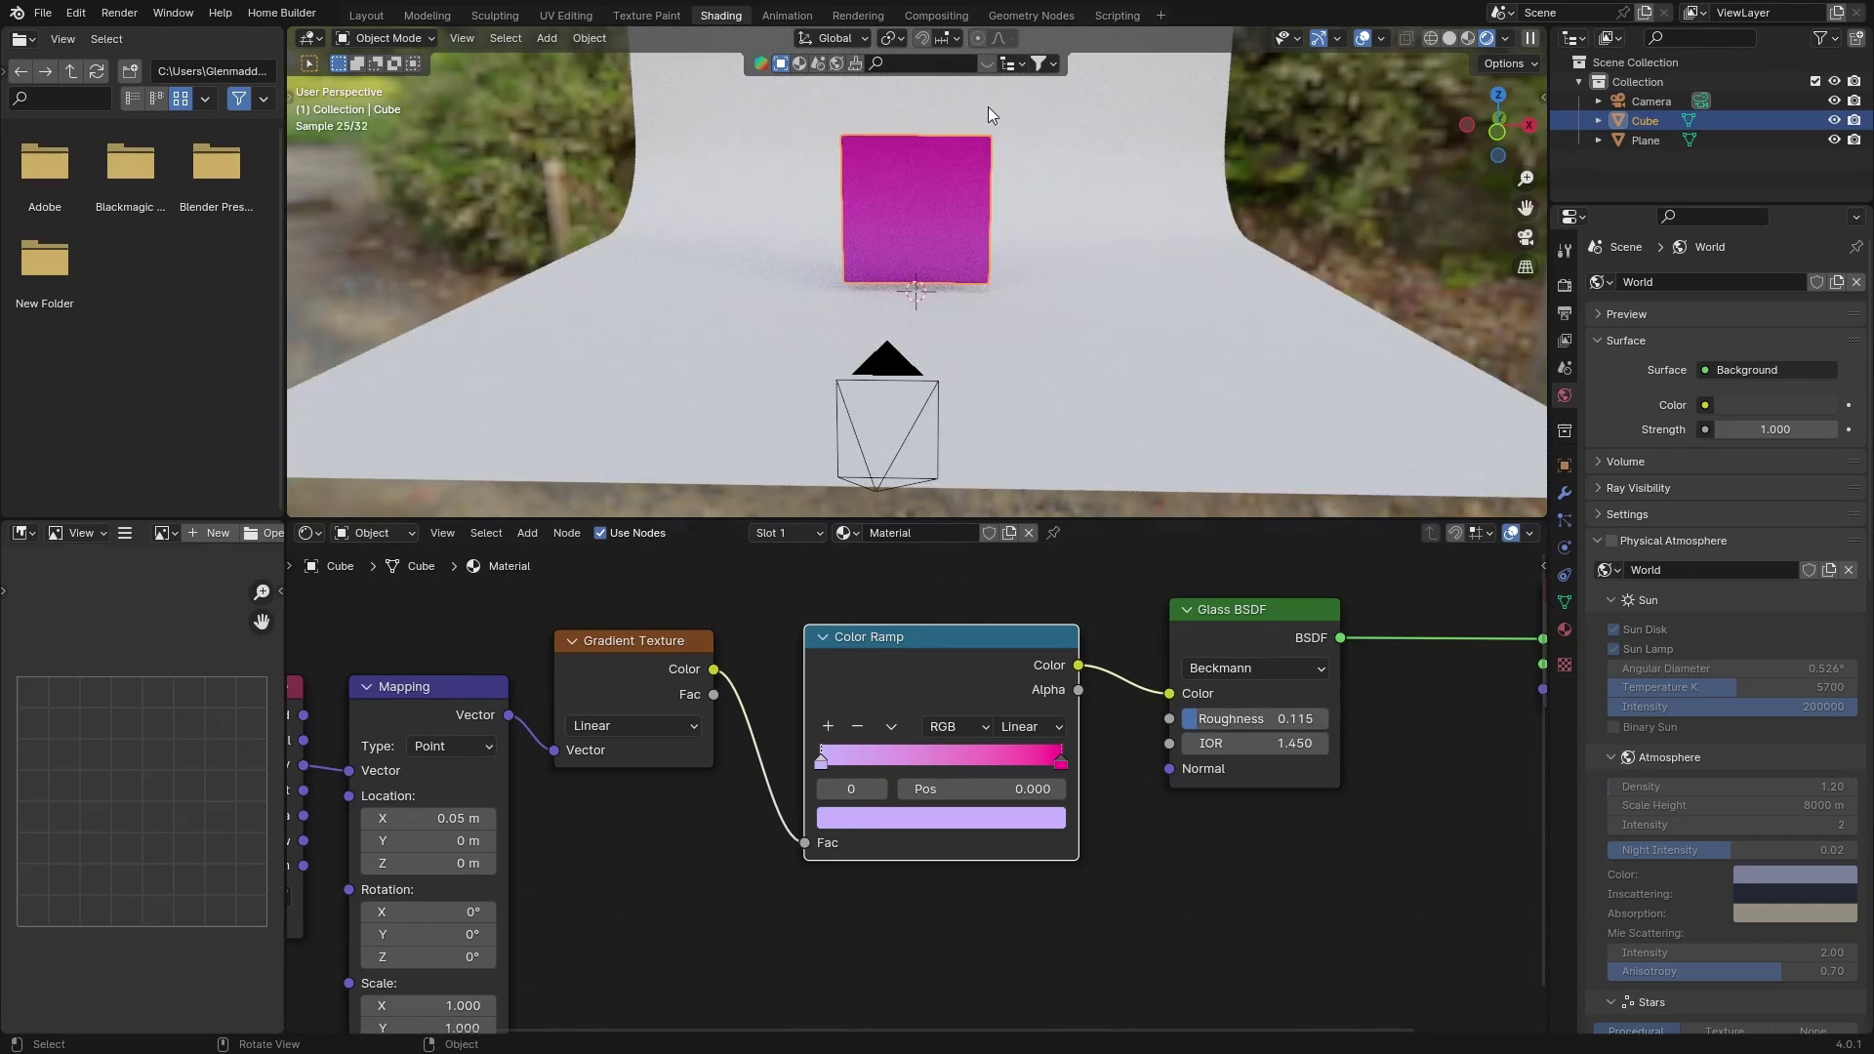
pyautogui.moveTo(978, 178); pyautogui.dragTo(879, 196, button='middle')
pyautogui.scroll(3, 876, 187)
pyautogui.scroll(-4, 877, 187)
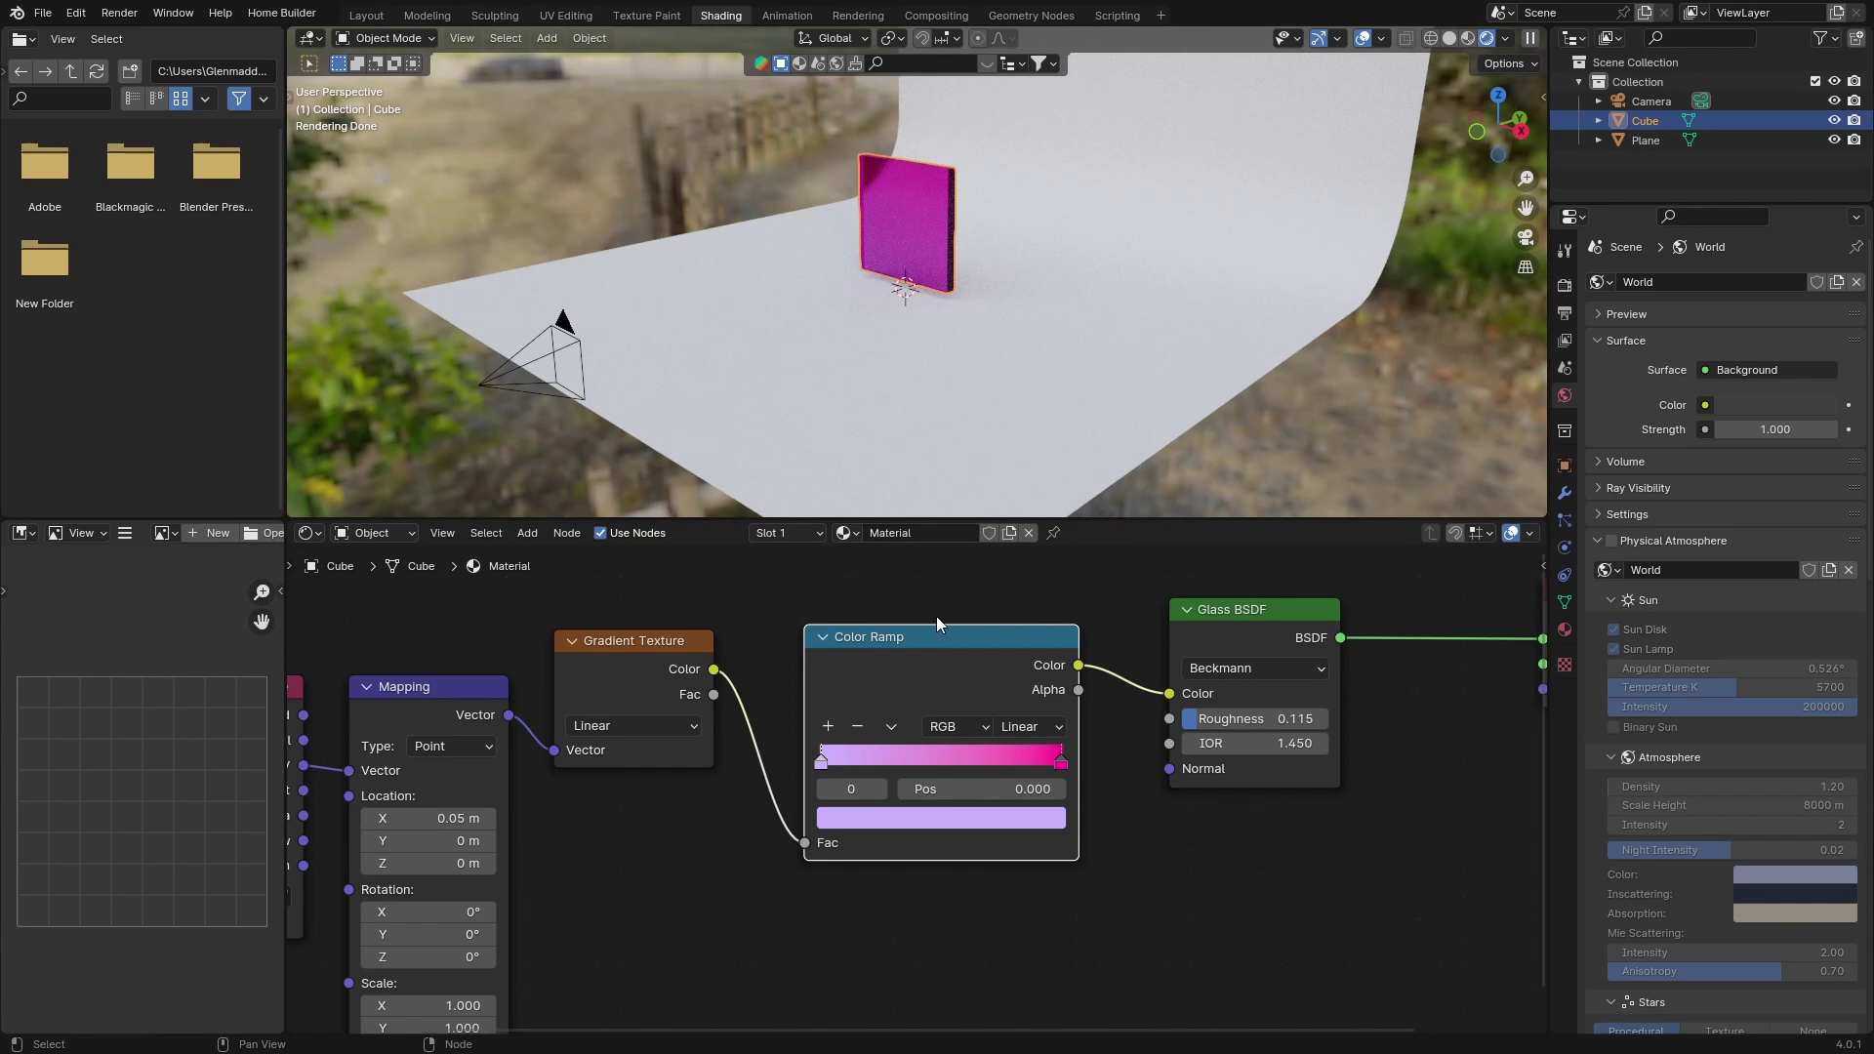
# Move the ramp stops inward, the right to 0.750 and the left to 0.327
pyautogui.moveTo(1063, 769); pyautogui.dragTo(1000, 758)
pyautogui.moveTo(820, 762); pyautogui.dragTo(922, 761)
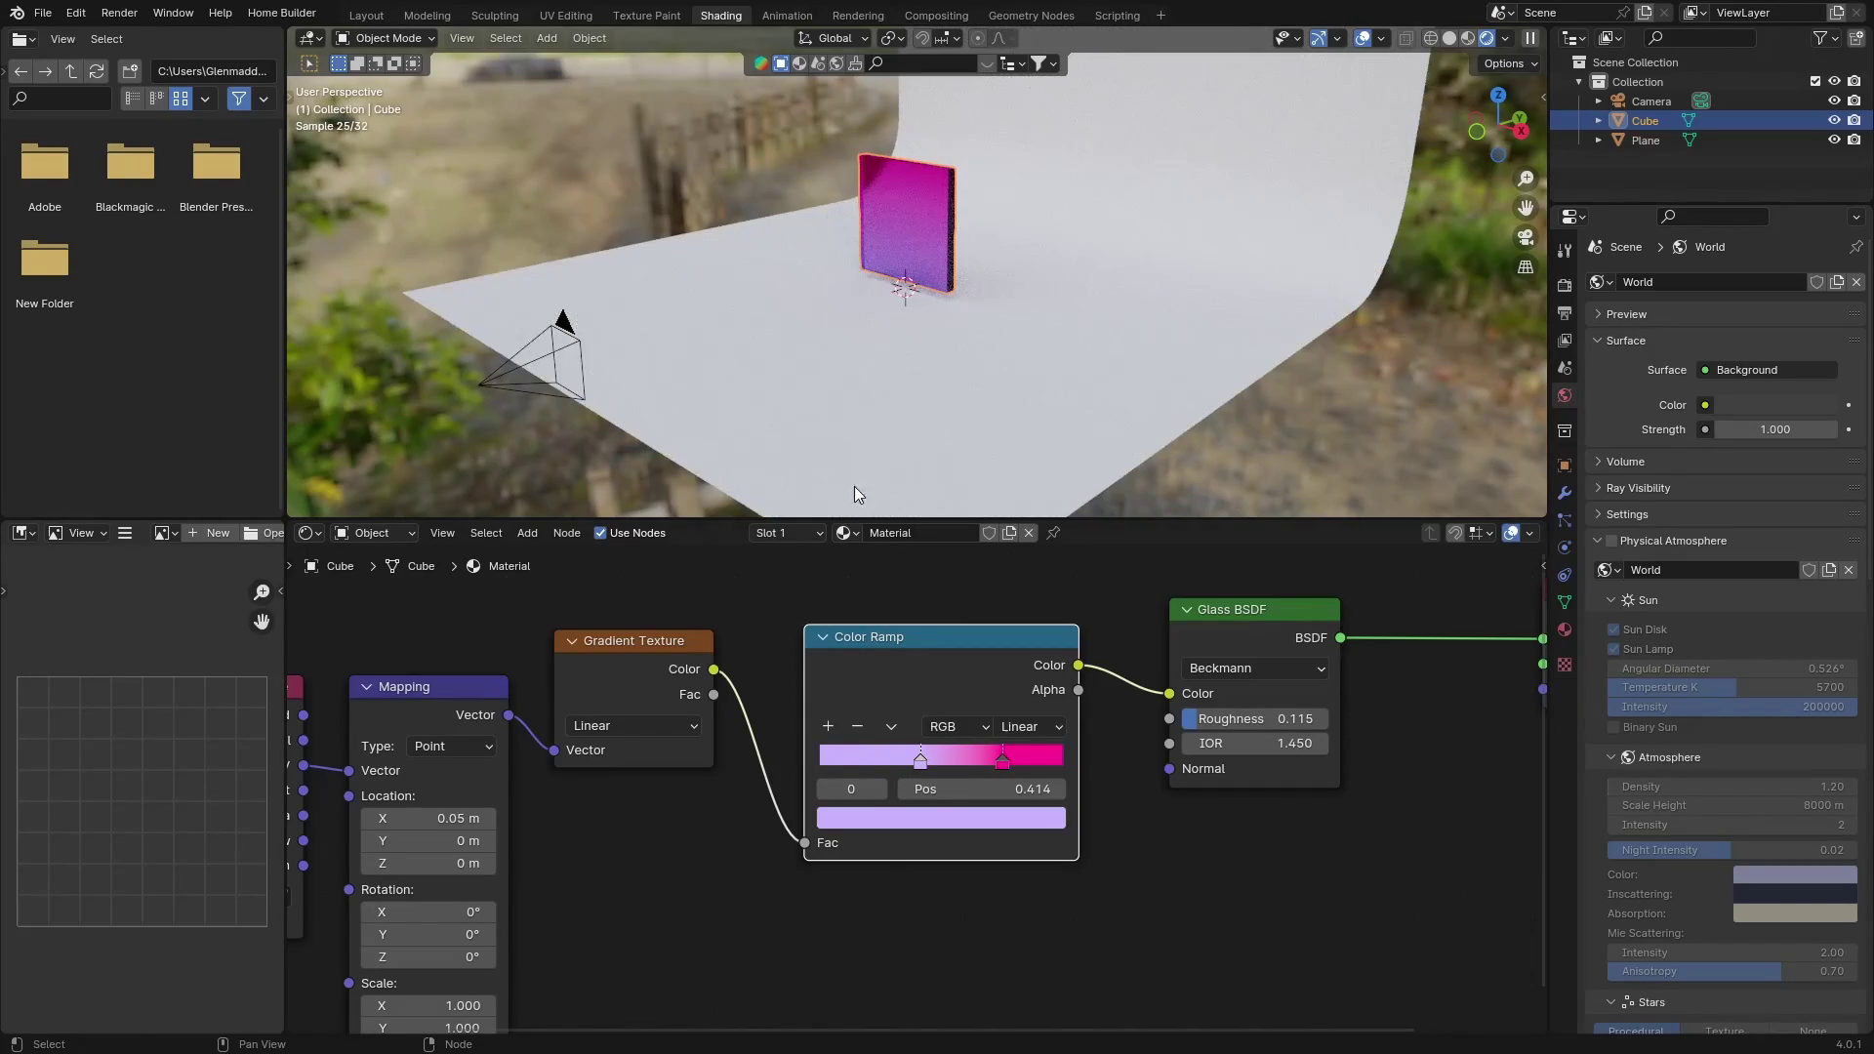
pyautogui.scroll(5, 845, 357)
pyautogui.moveTo(847, 298); pyautogui.dragTo(876, 161, button='middle')
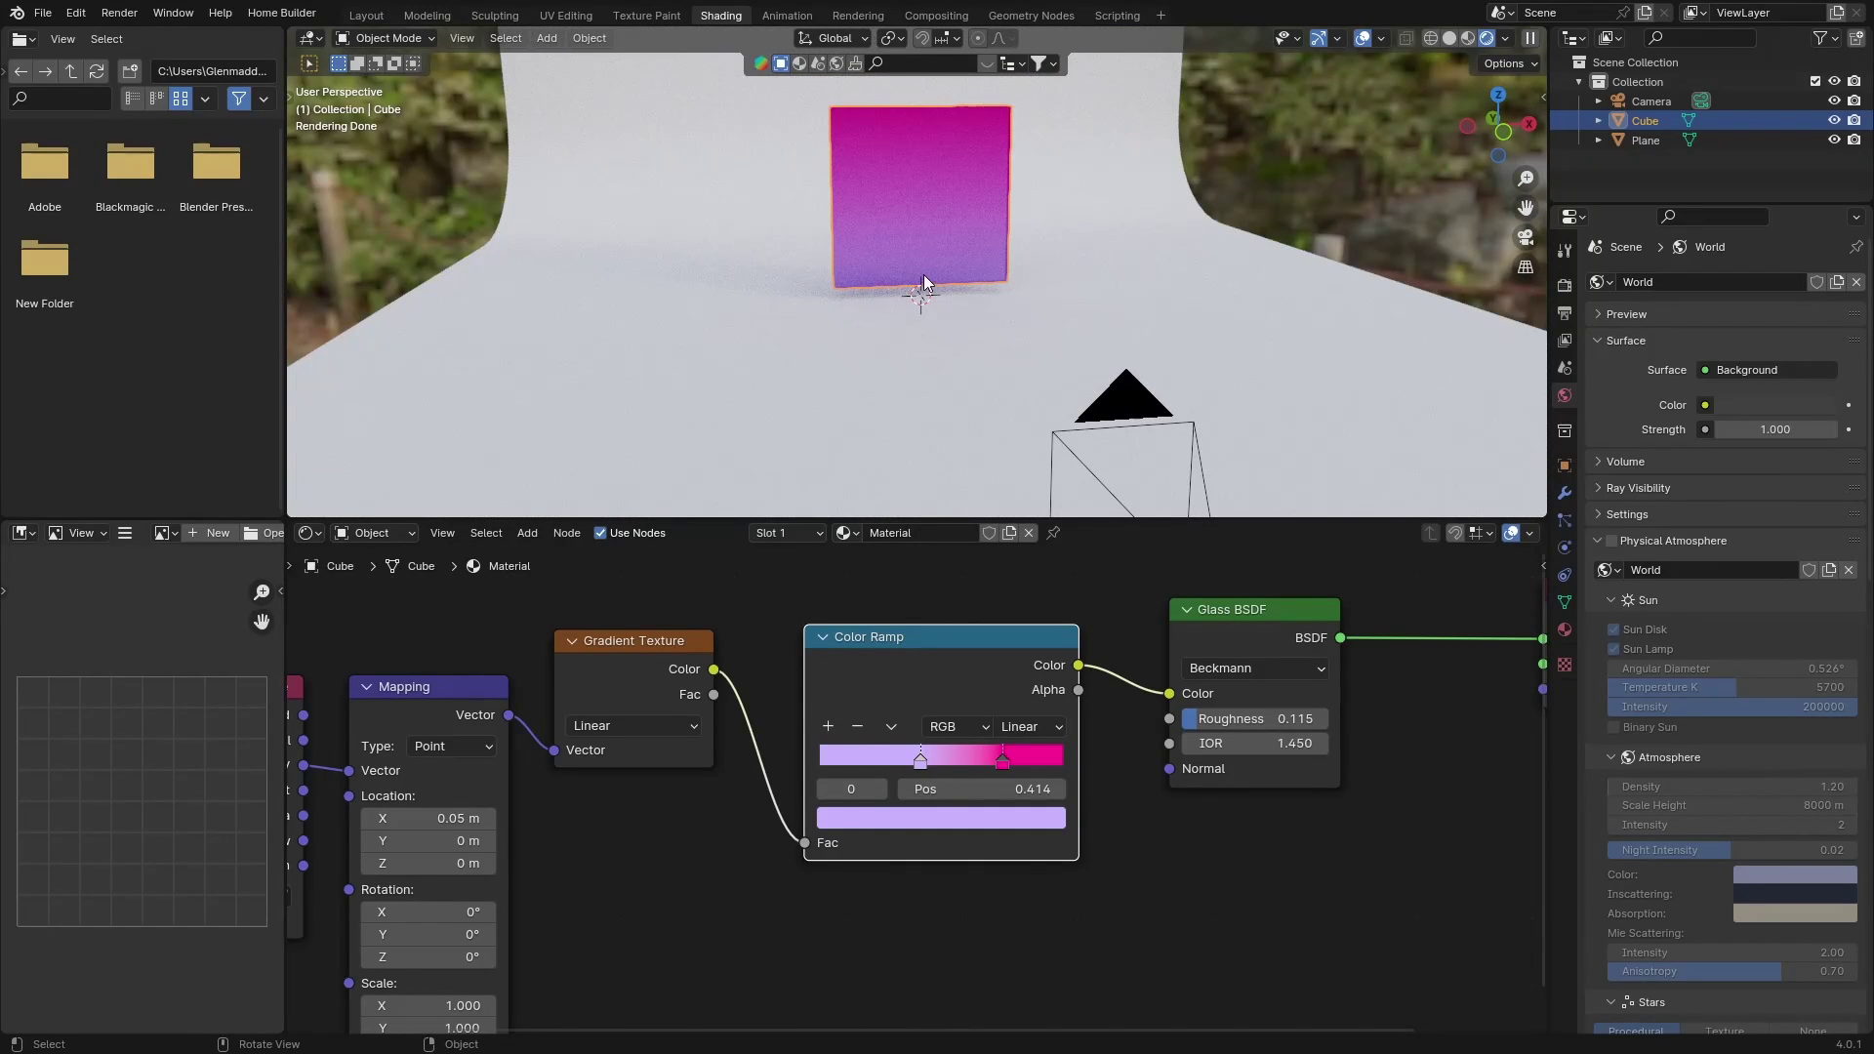
# Make the left stop saturated blue and shift the pink stop left toward 0.65
pyautogui.click(905, 812)
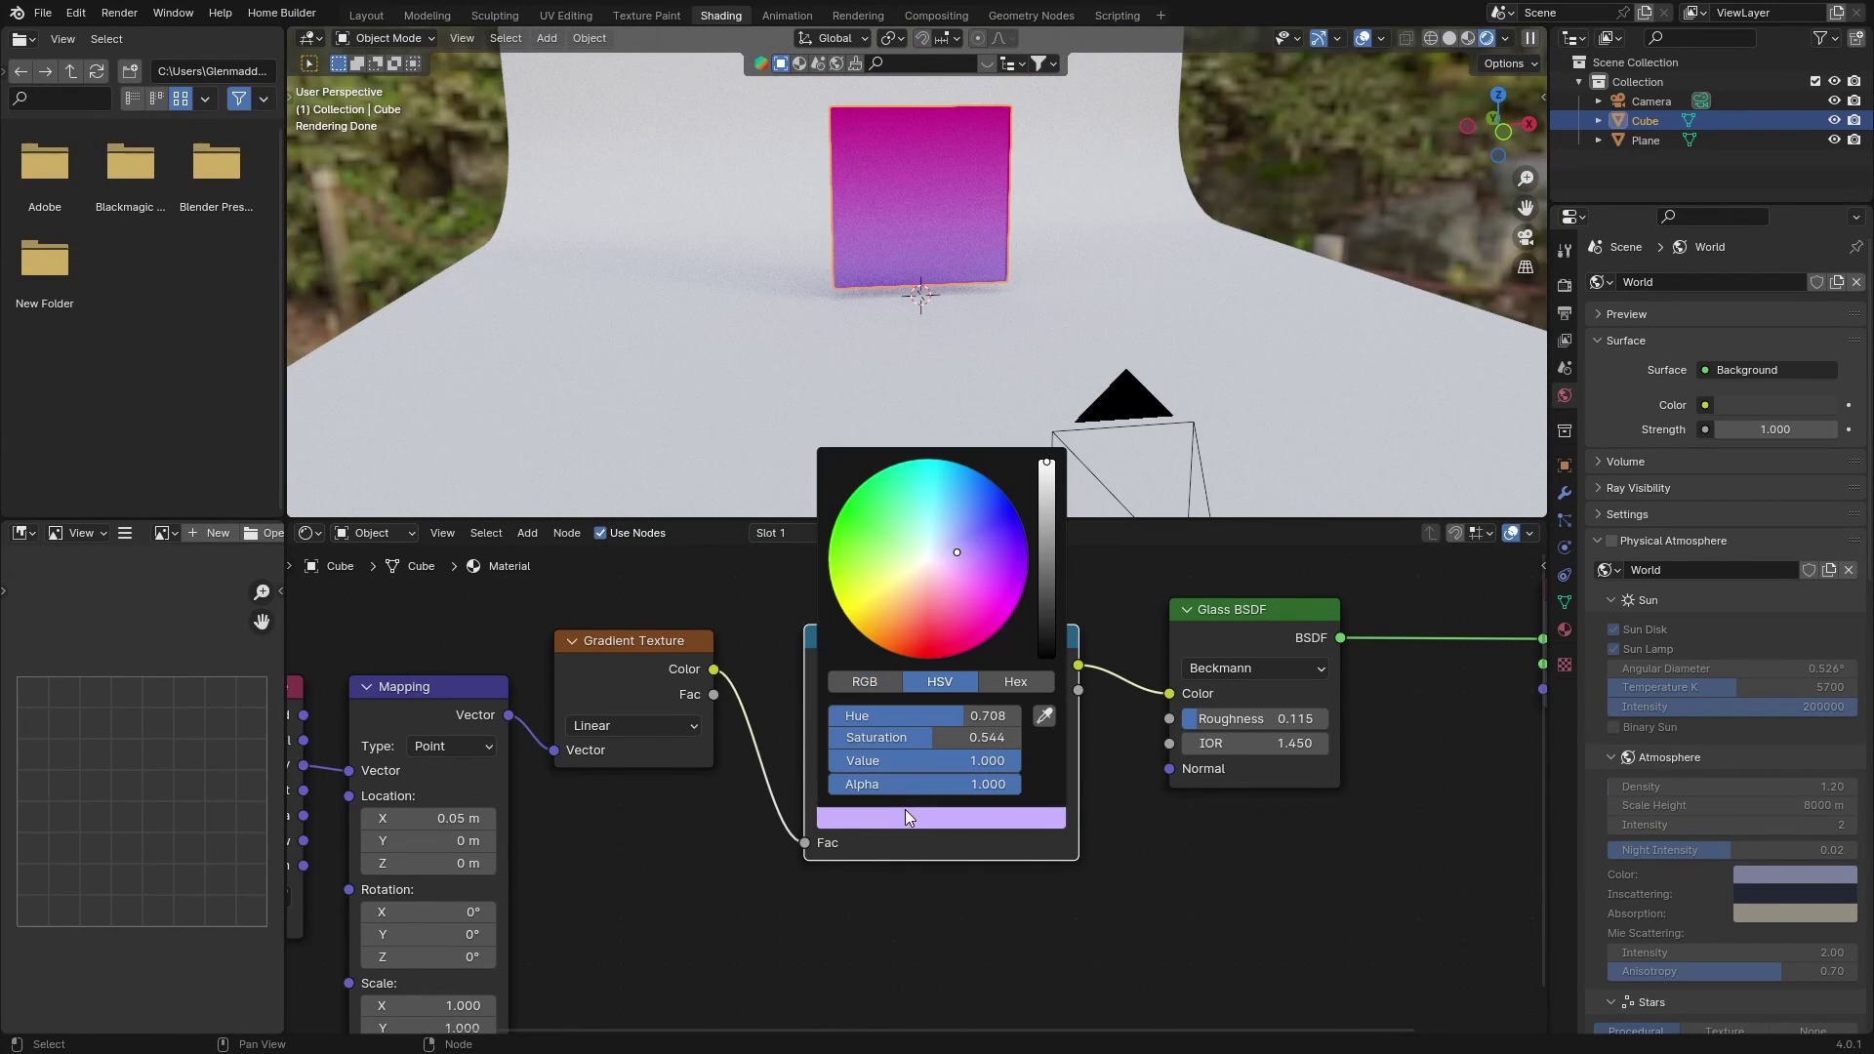
pyautogui.moveTo(962, 580)
pyautogui.mouseDown()
pyautogui.moveTo(1000, 488)
pyautogui.moveTo(948, 484)
pyautogui.moveTo(958, 541)
pyautogui.mouseUp()
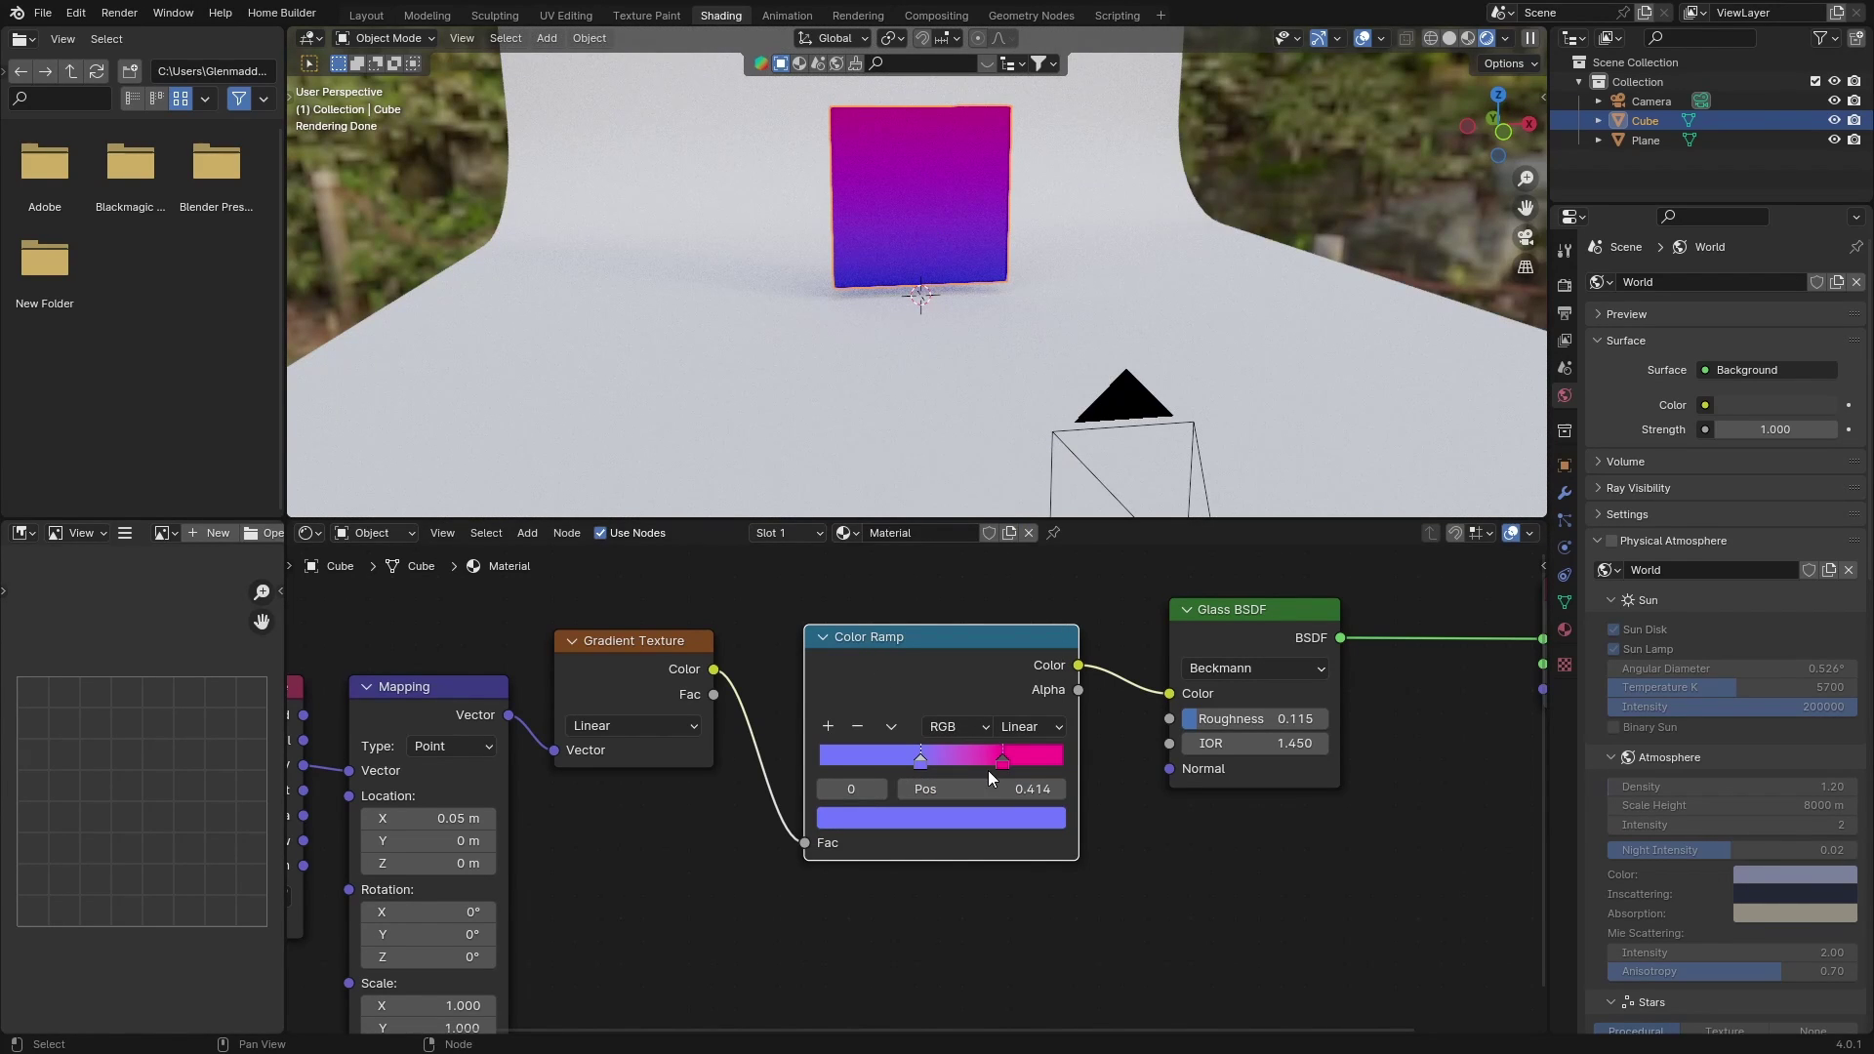
pyautogui.click(1002, 760)
pyautogui.moveTo(1002, 767); pyautogui.dragTo(940, 762)
# Set the Mapping node's Location X to 0.05 and check the pane from both sides
pyautogui.moveTo(1120, 300); pyautogui.dragTo(1054, 292, button='middle')
pyautogui.click(463, 821)
pyautogui.press('BackSpace')
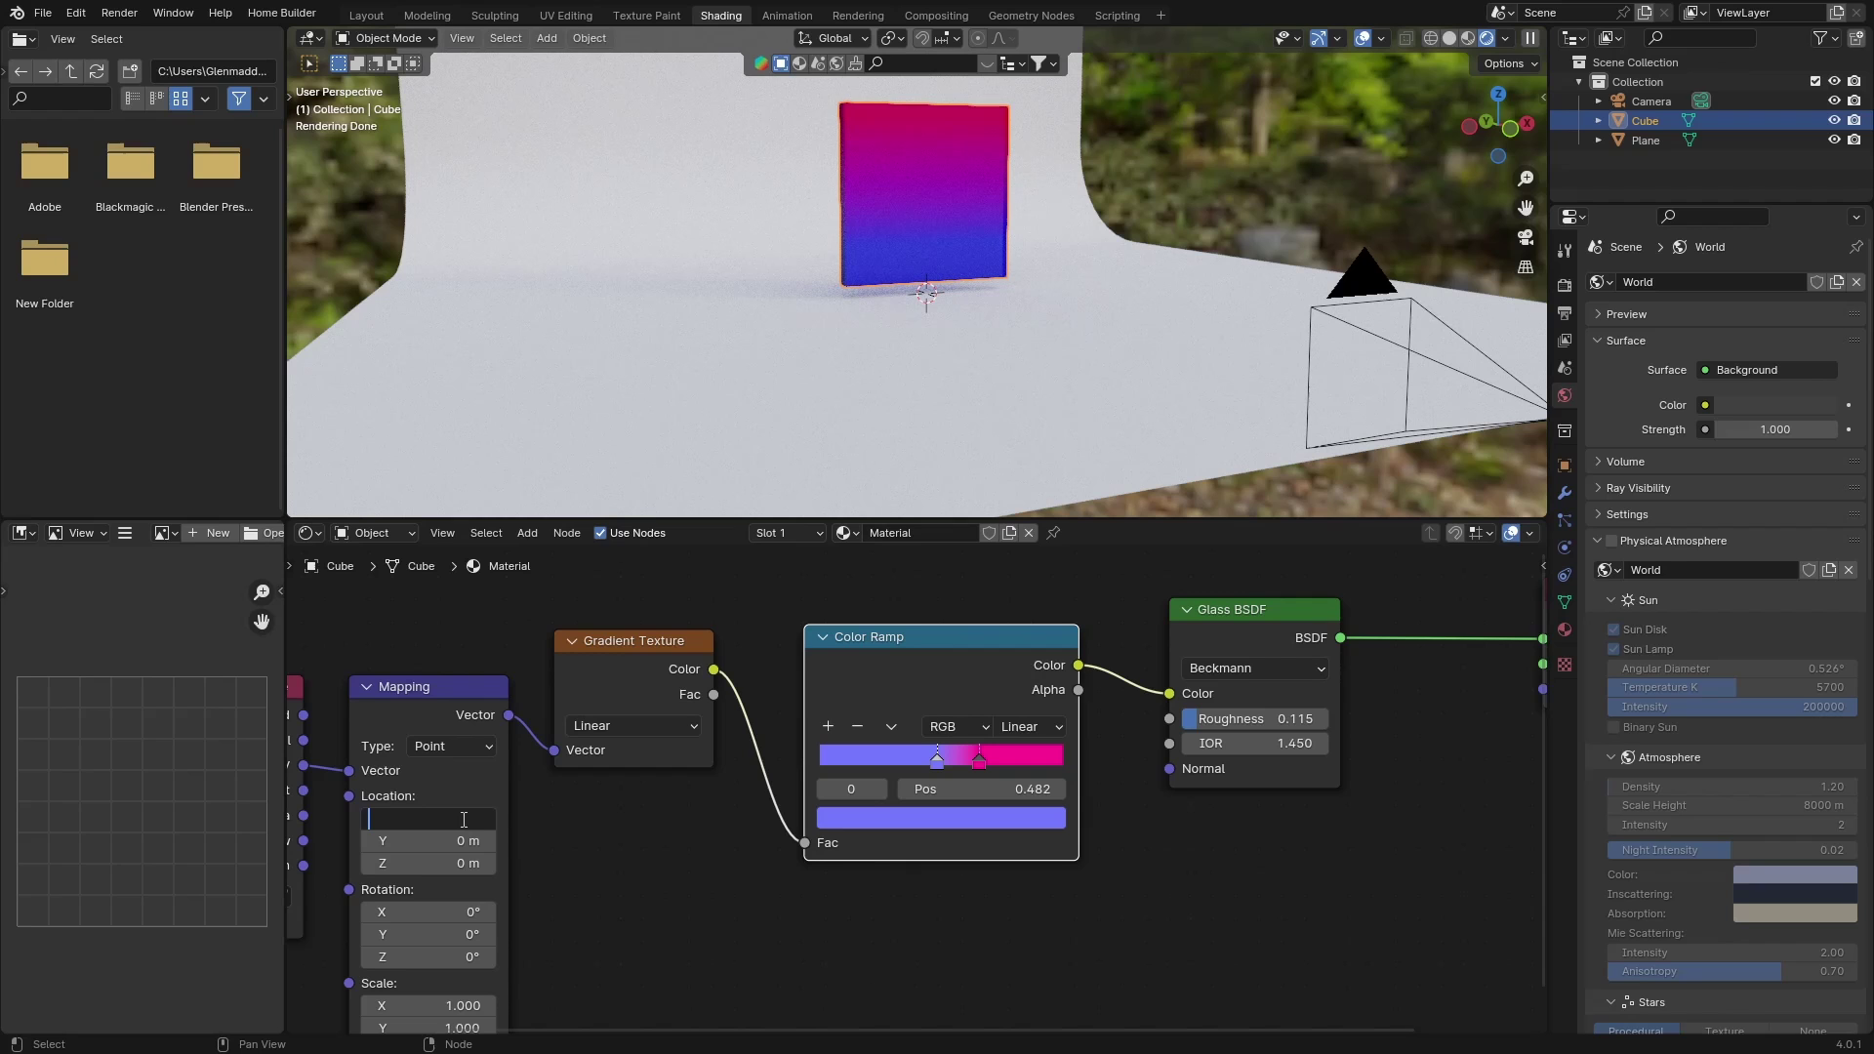
pyautogui.write('0.0')
pyautogui.write('5')
pyautogui.press('Return')
pyautogui.moveTo(953, 248); pyautogui.dragTo(986, 284, button='middle')
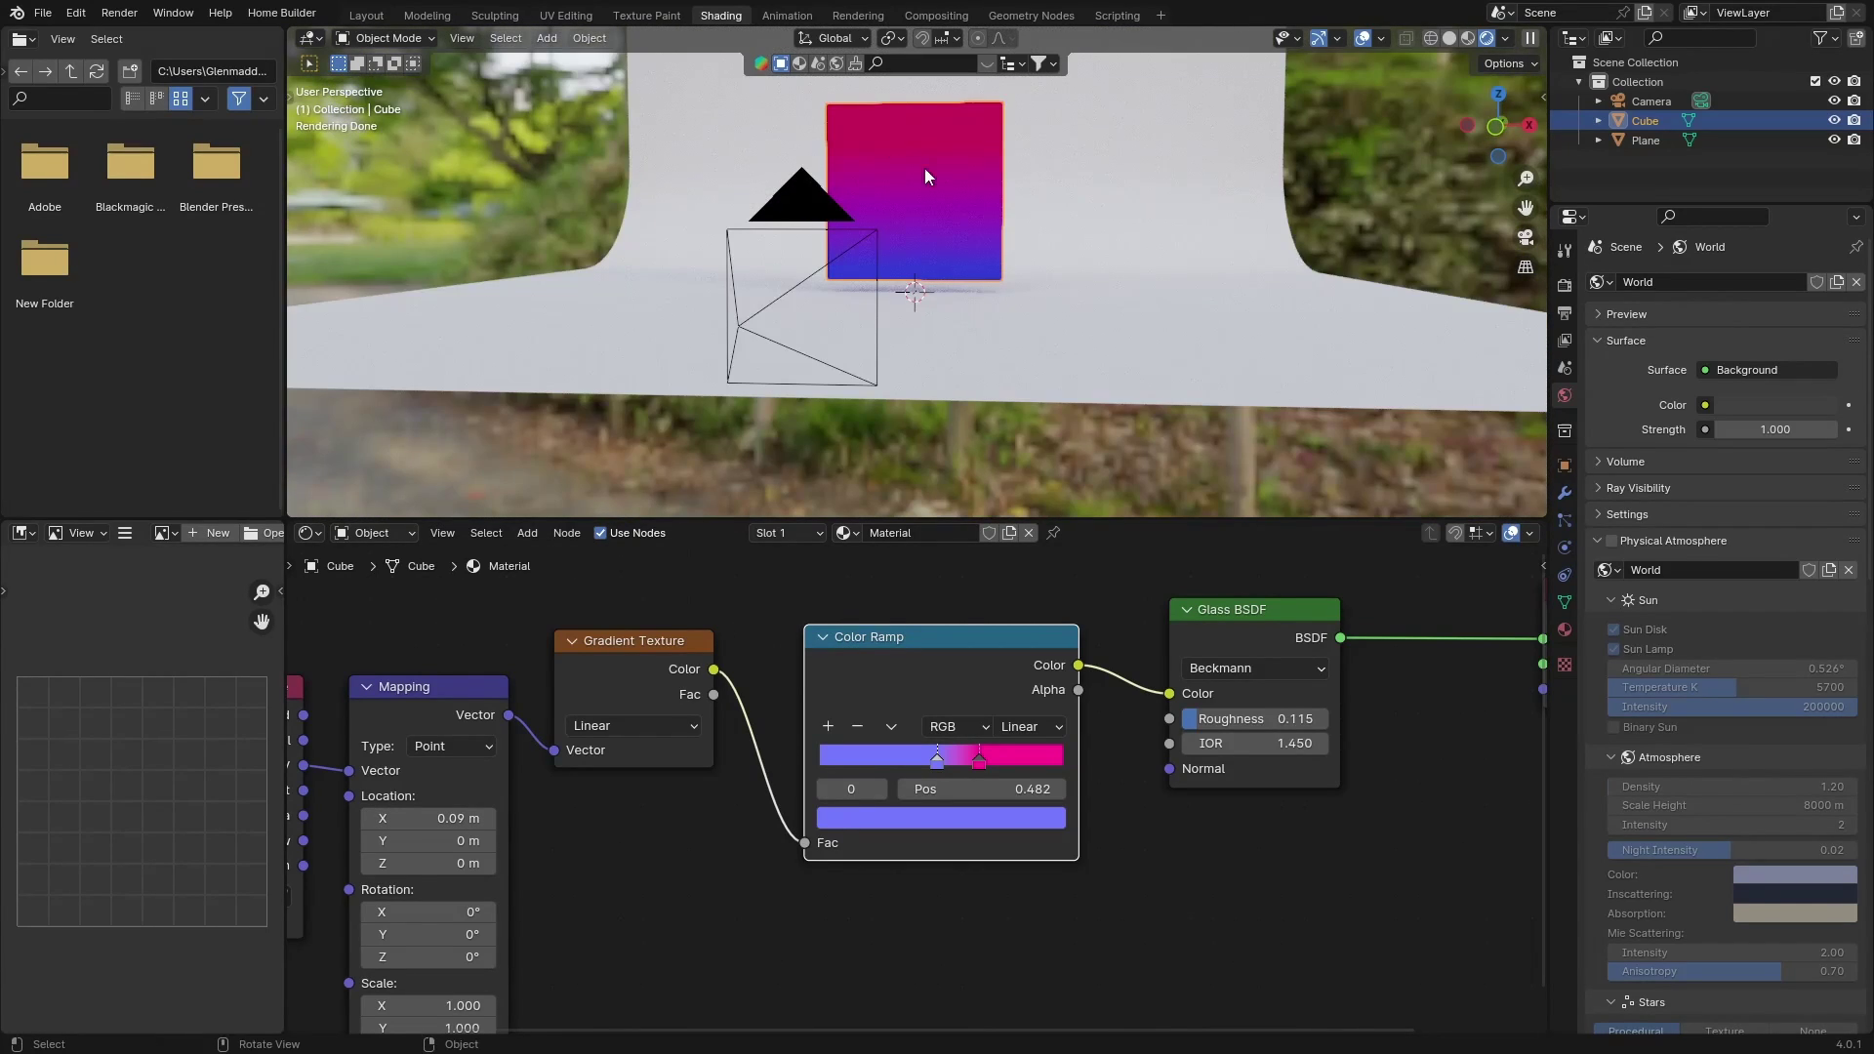
pyautogui.moveTo(925, 175); pyautogui.dragTo(902, 207, button='middle')
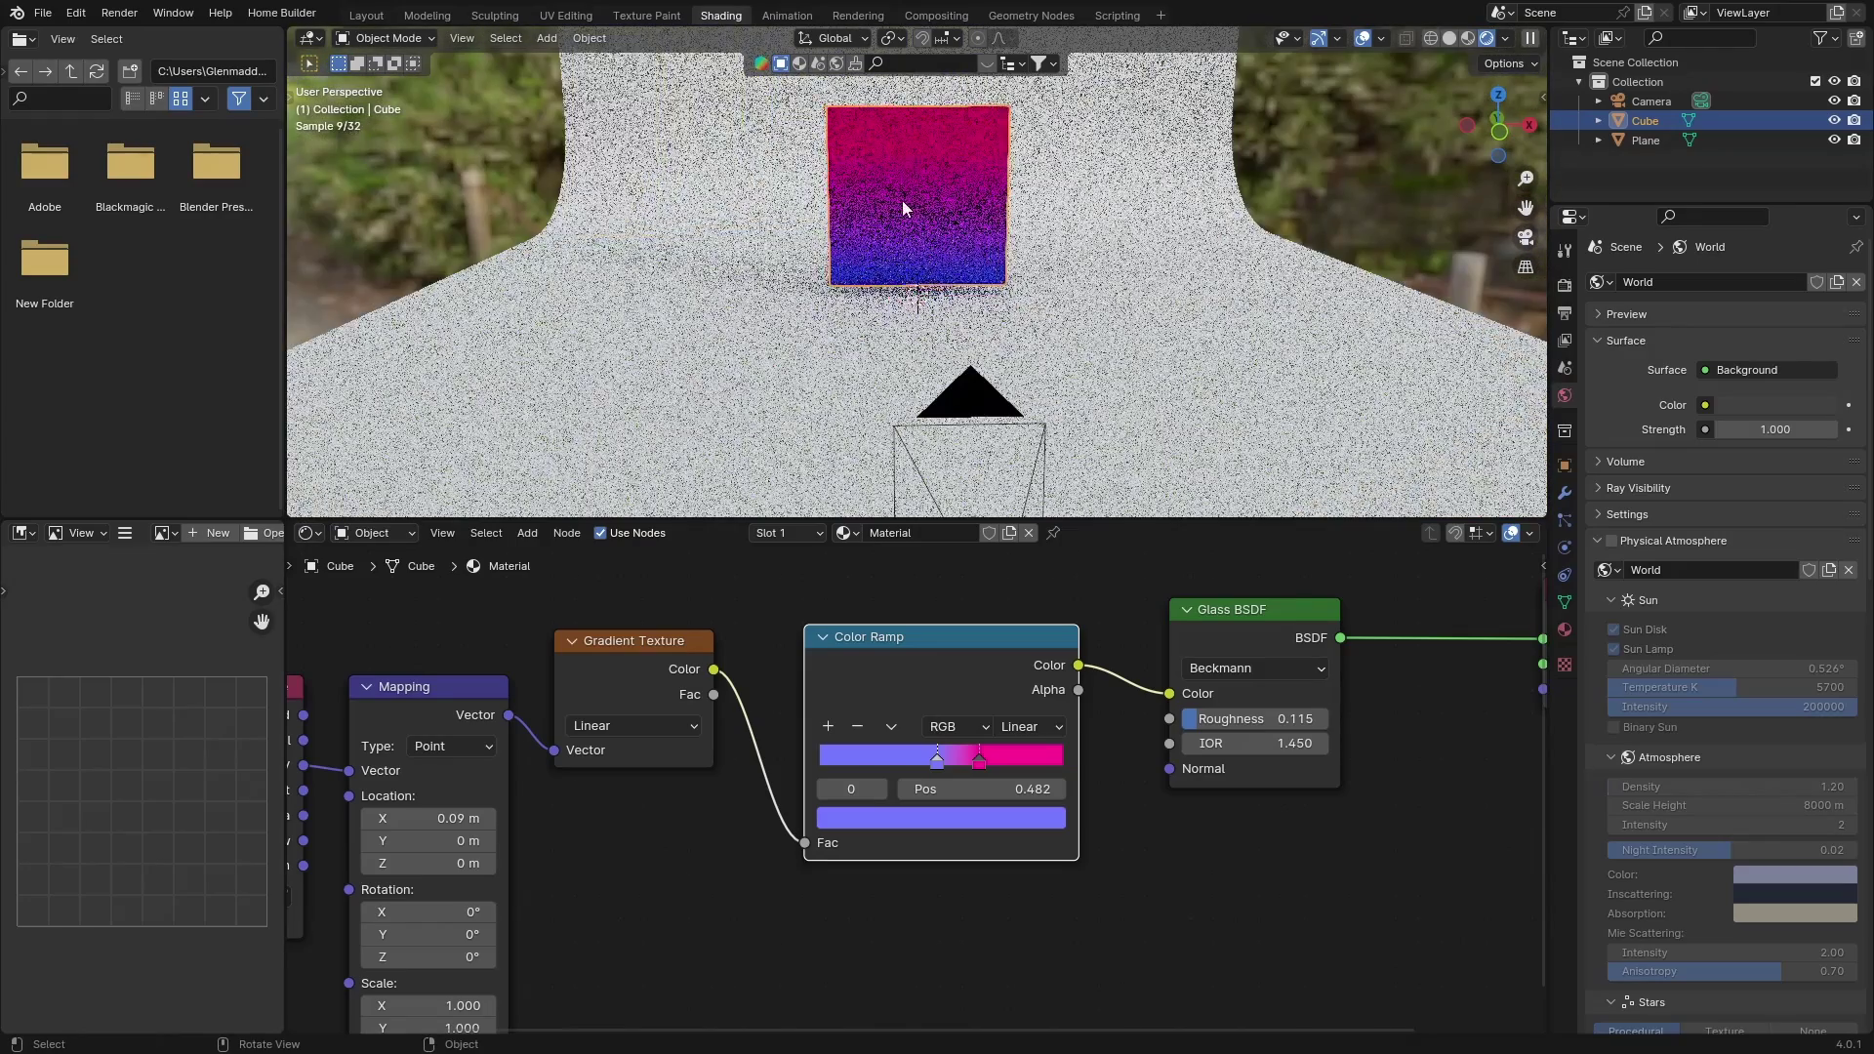
# Change the Color Ramp's right stop from pink to cyan
pyautogui.click(974, 760)
pyautogui.click(994, 818)
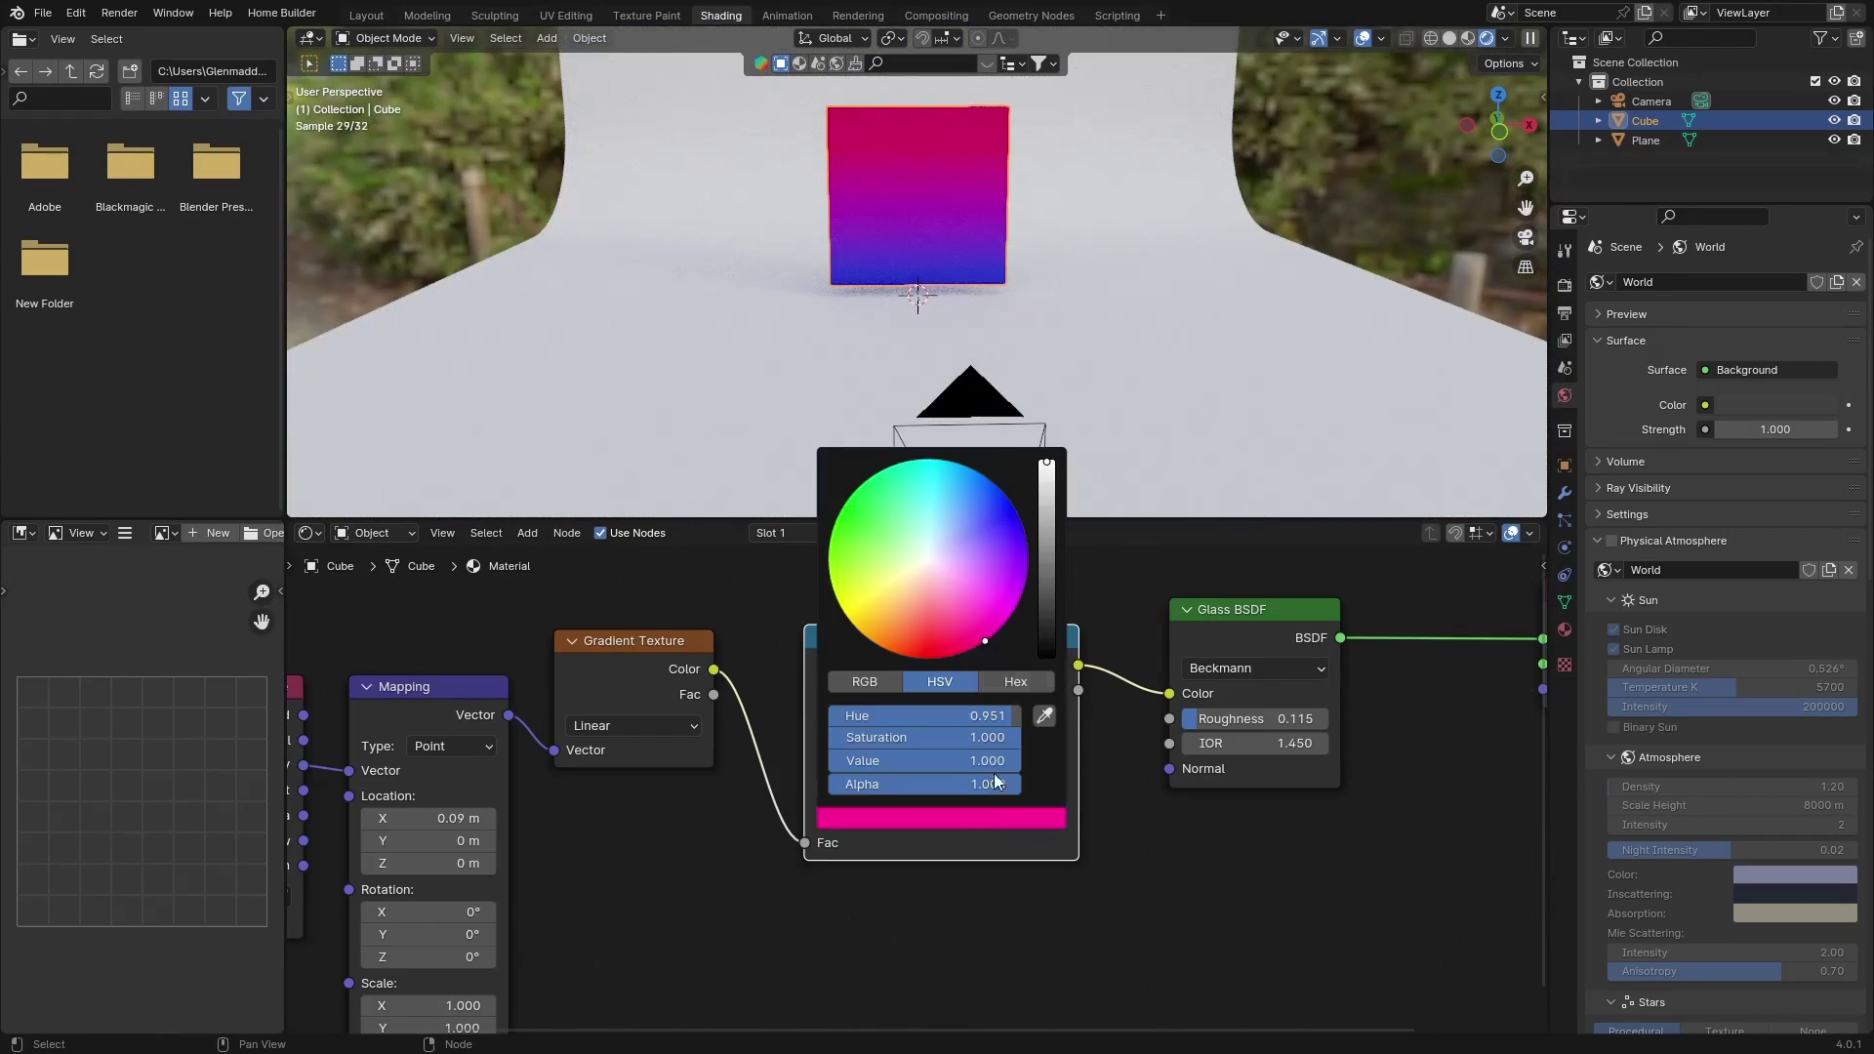
pyautogui.moveTo(977, 716); pyautogui.dragTo(877, 716)
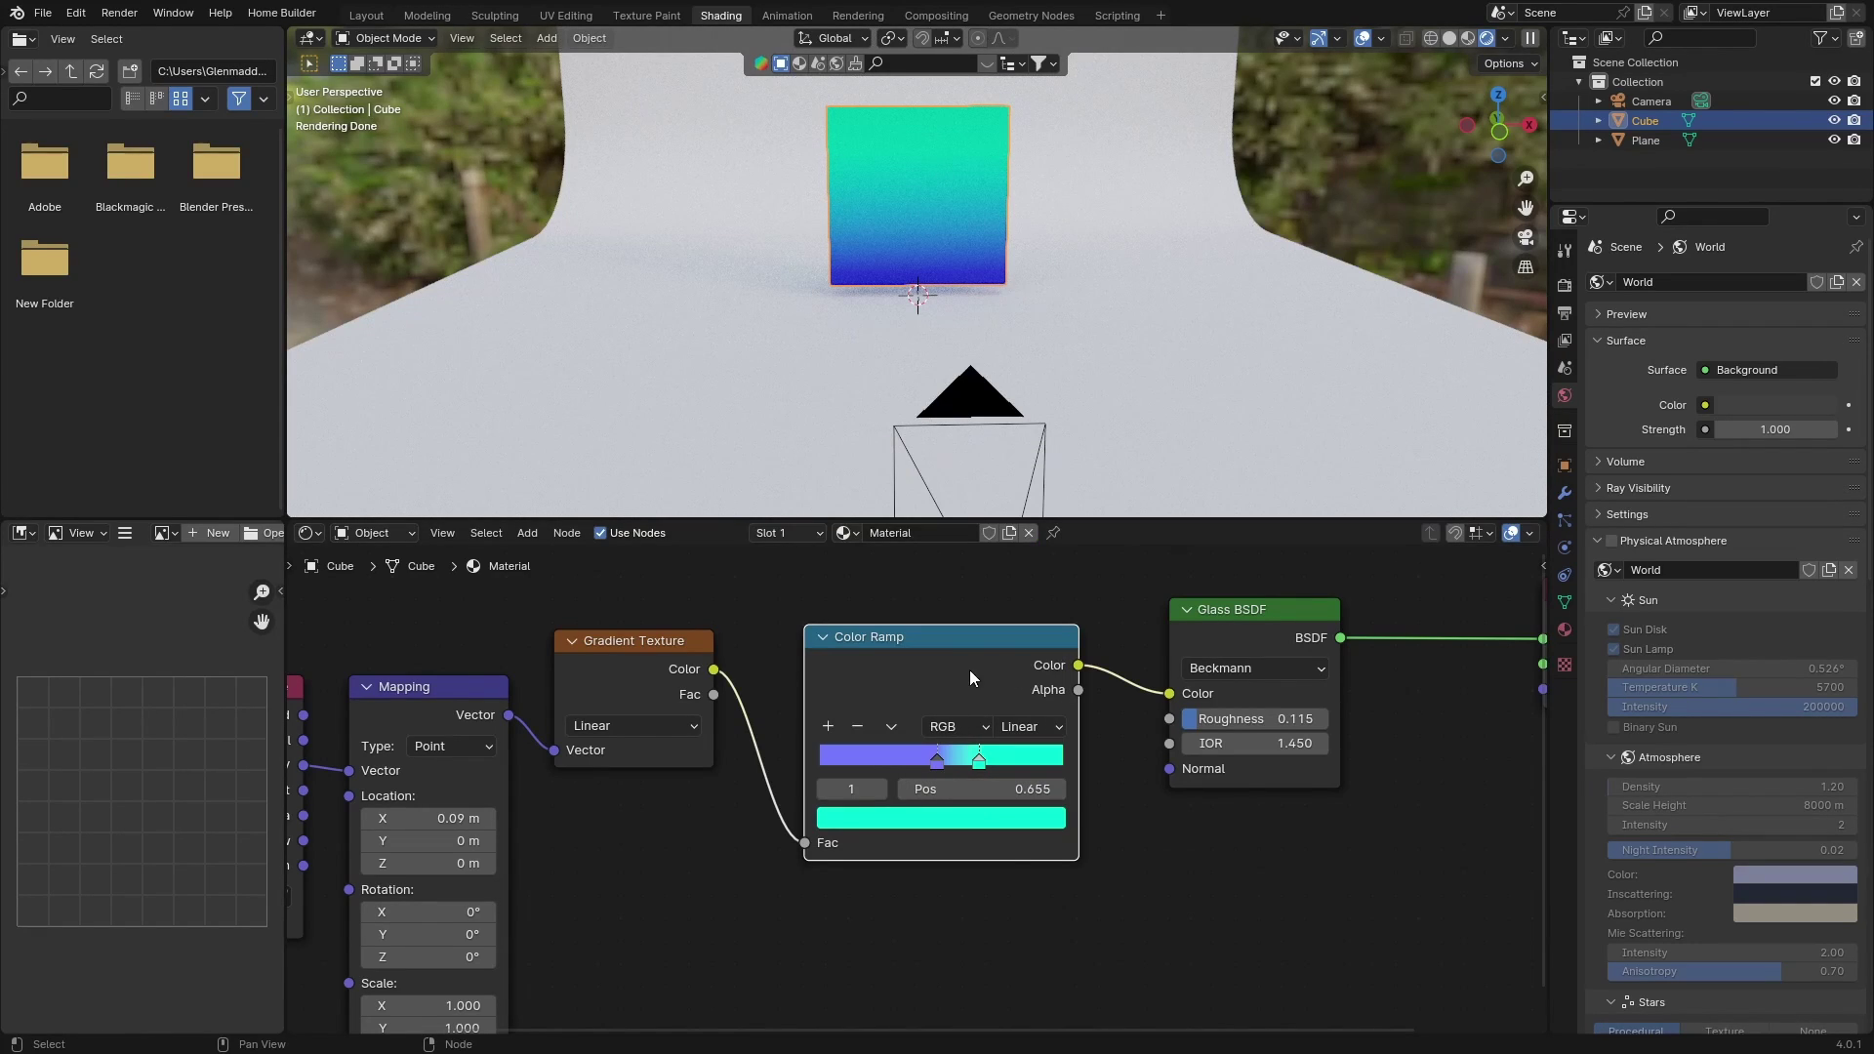
# Increase the glass shader's roughness so the pane looks more frosted
pyautogui.moveTo(937, 254)
pyautogui.mouseDown(button='middle')
pyautogui.moveTo(811, 242)
pyautogui.moveTo(967, 246)
pyautogui.mouseUp(button='middle')
pyautogui.scroll(-1, 781, 865)
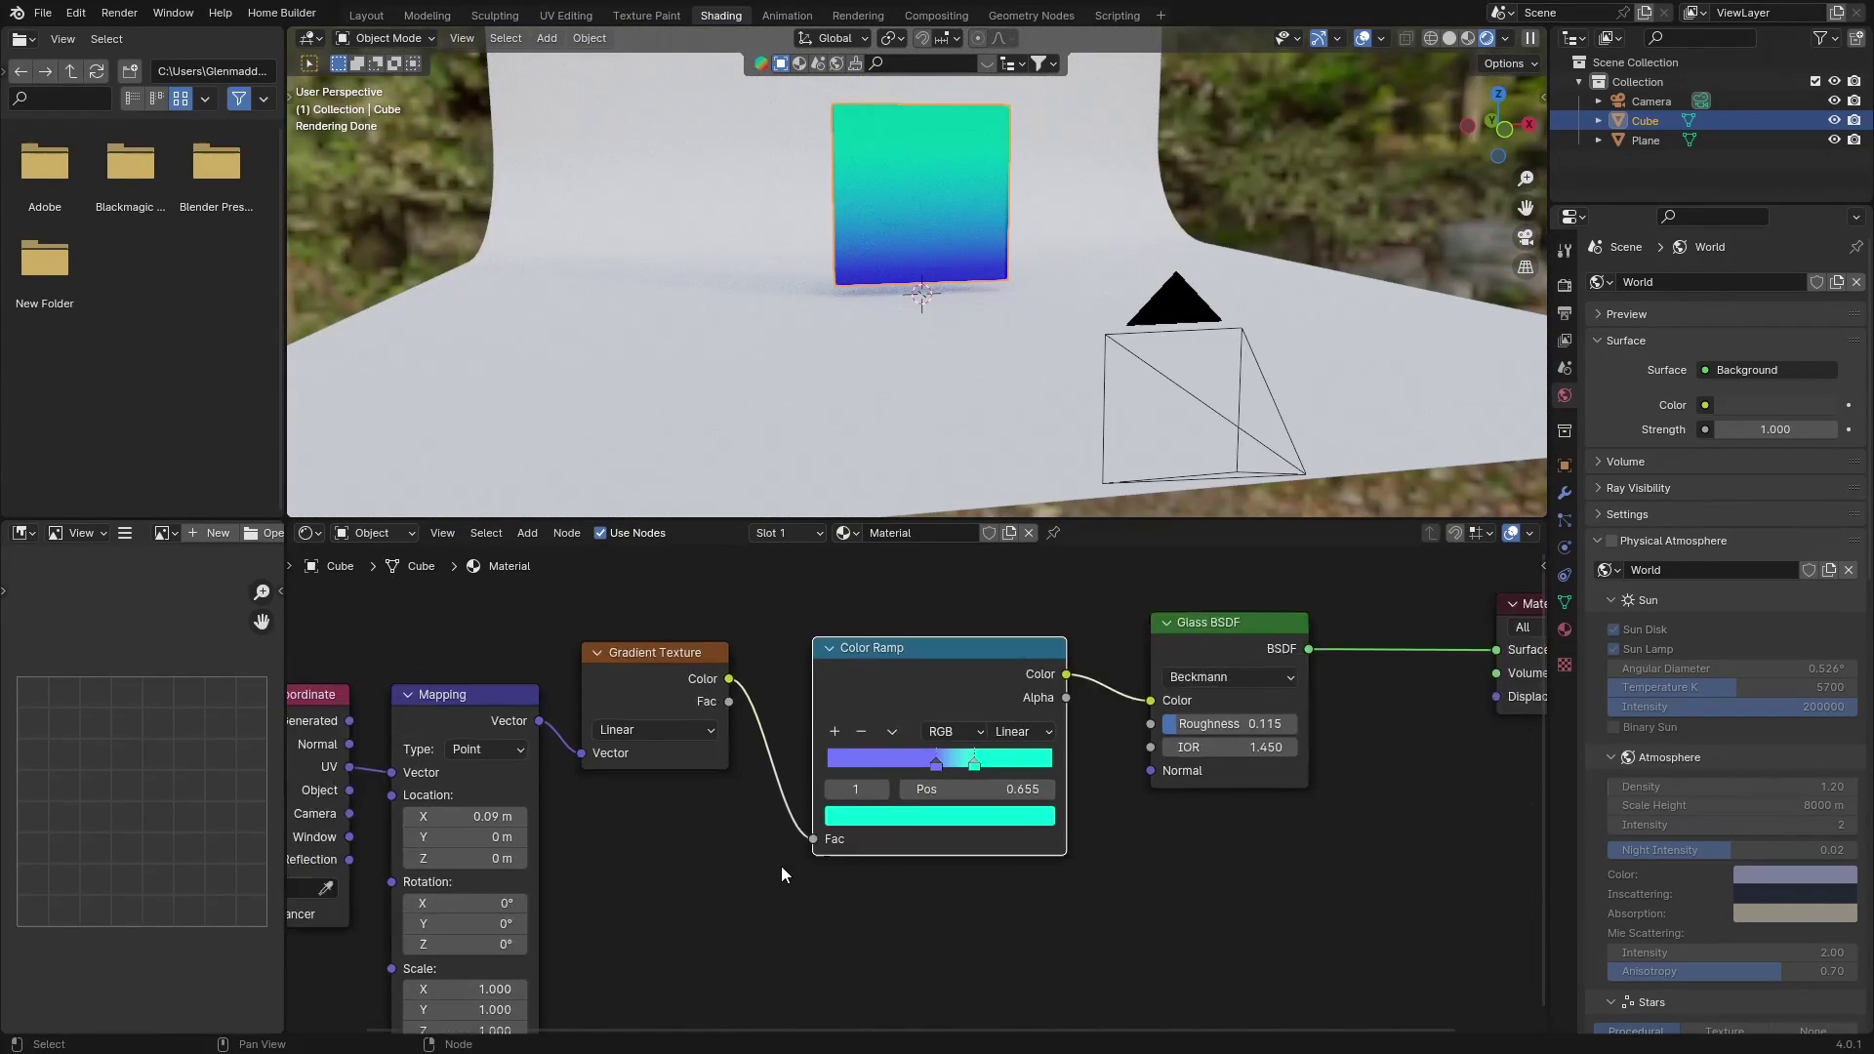
pyautogui.scroll(-2, 781, 865)
pyautogui.moveTo(879, 910); pyautogui.dragTo(819, 878, button='middle')
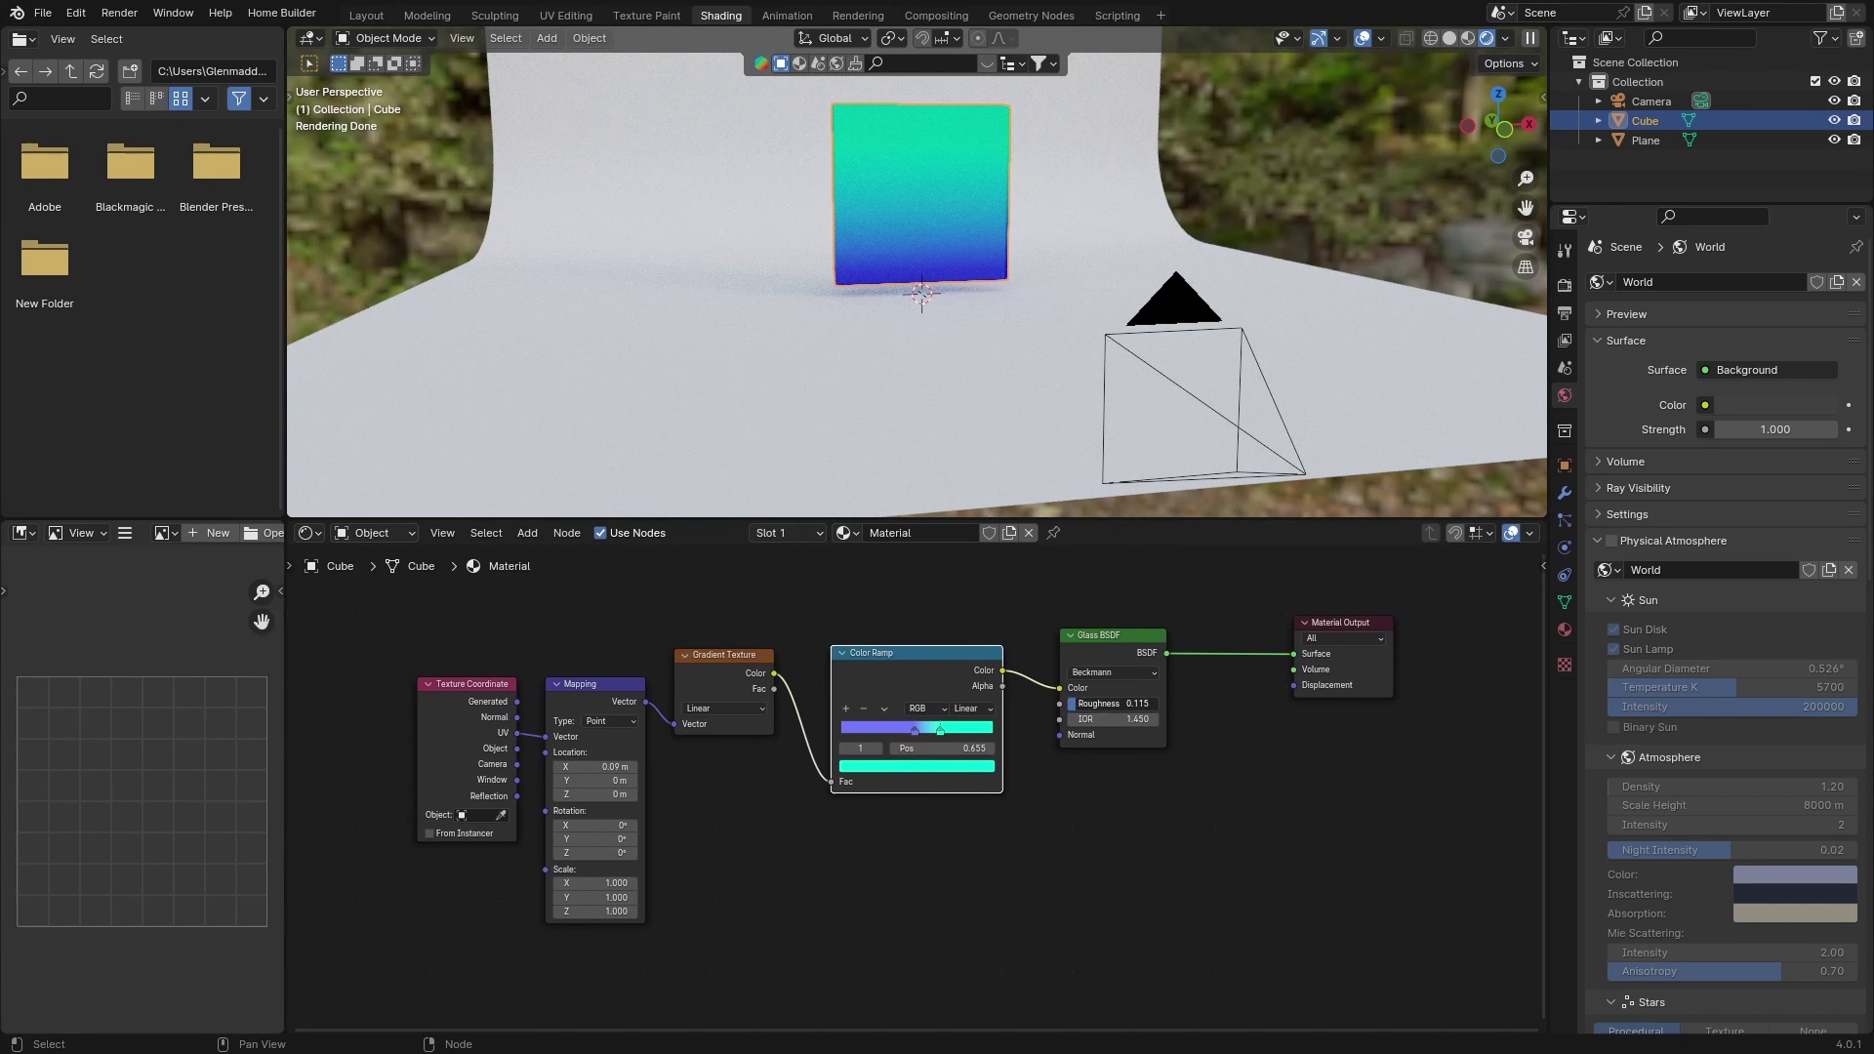
pyautogui.moveTo(1082, 704)
pyautogui.mouseDown()
pyautogui.moveTo(1136, 711)
pyautogui.moveTo(1069, 710)
pyautogui.moveTo(1093, 711)
pyautogui.mouseUp()
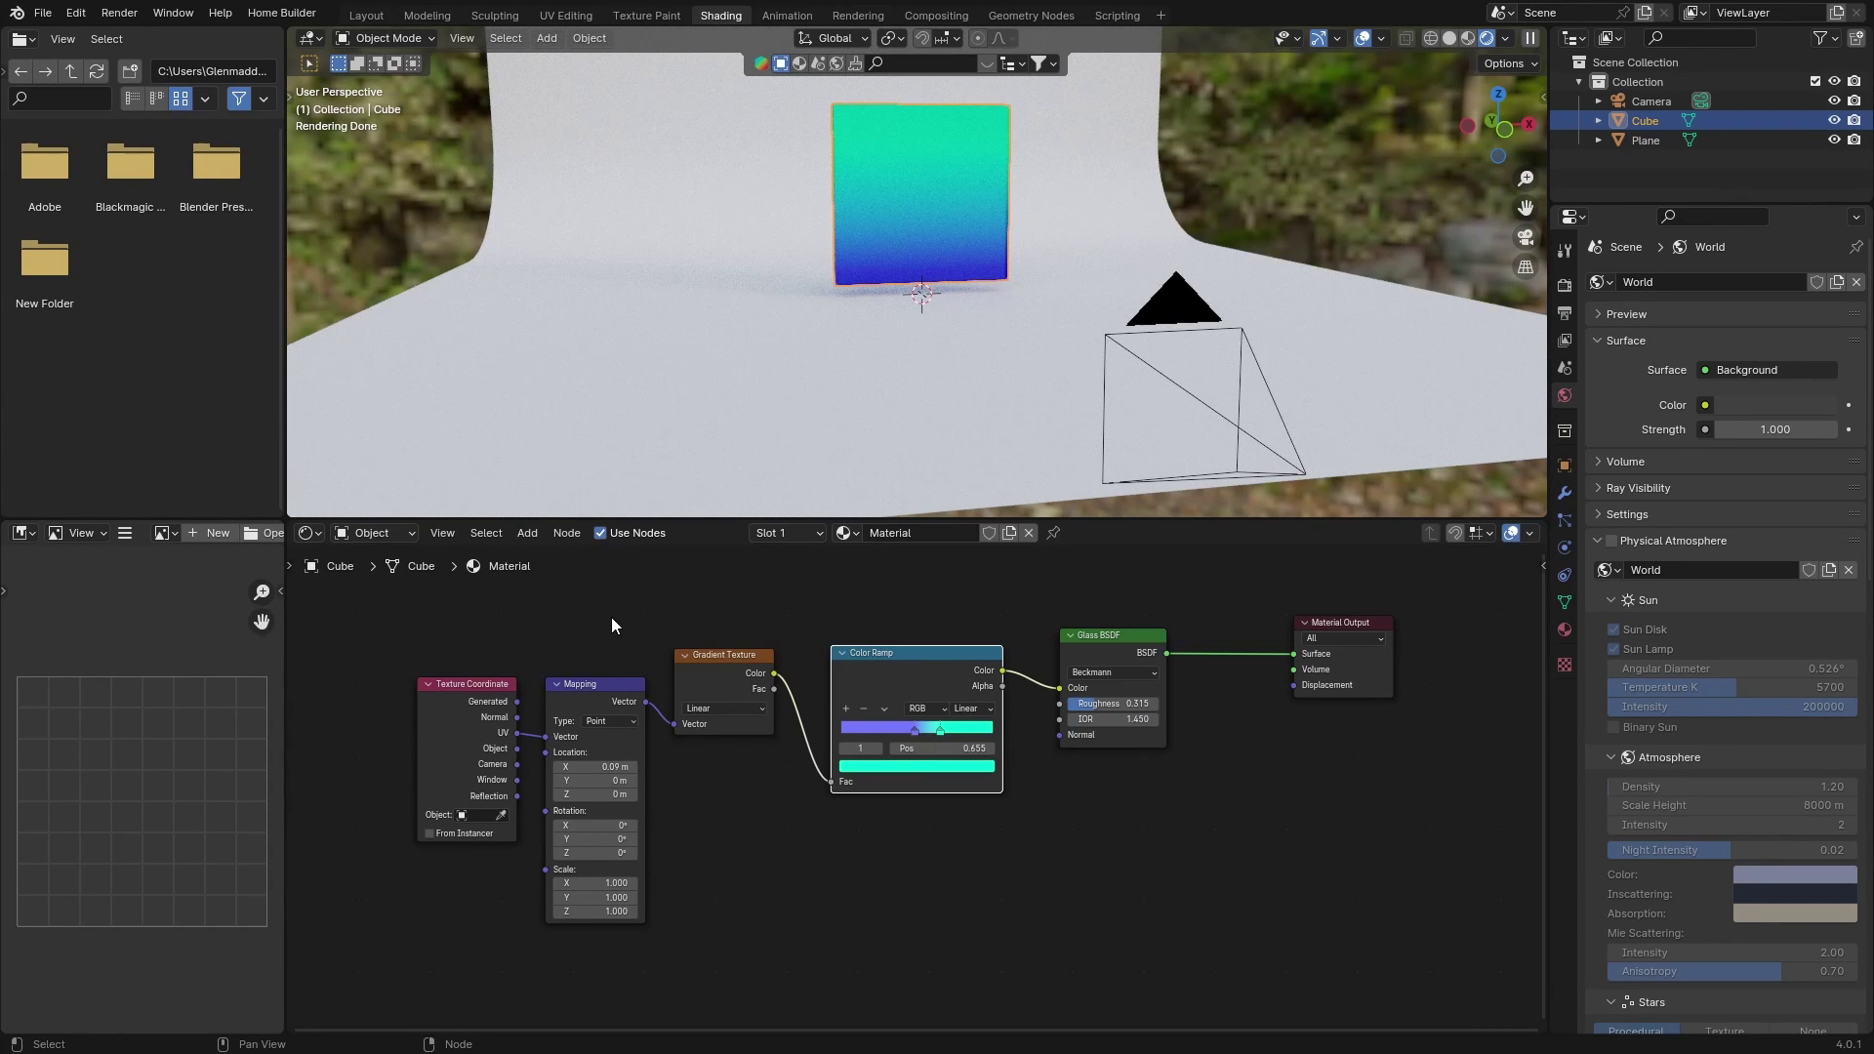